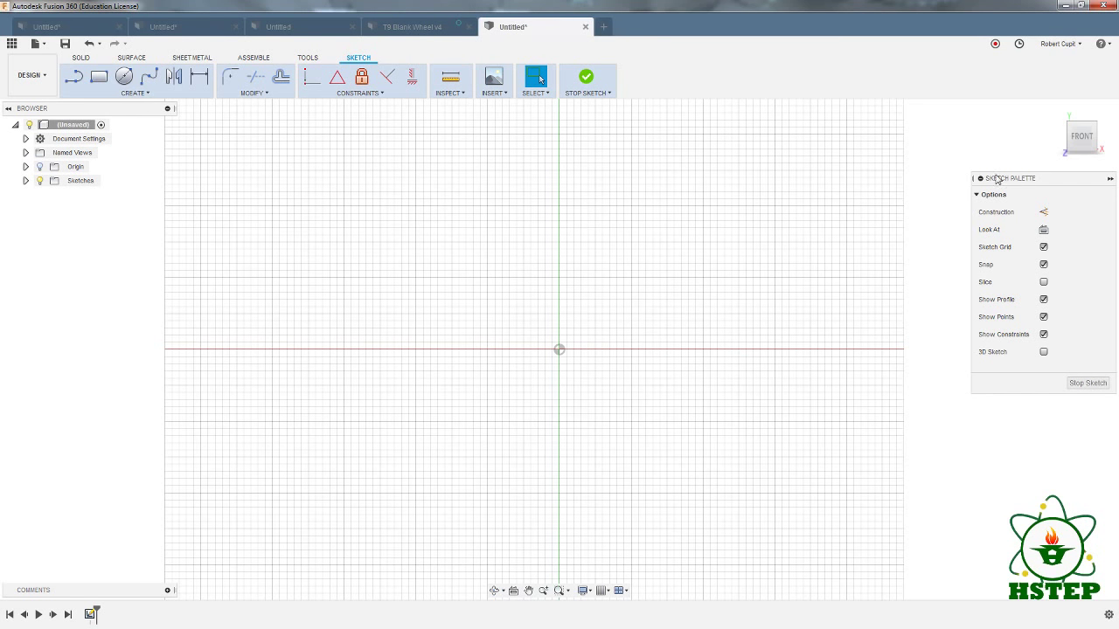
Sketch a two-point rectangle on the front plane with its lower-left corner at the origin, and finish the sketch
{"action": "left_click_drag", "start_coordinate": [997, 180], "coordinate": [977, 184]}
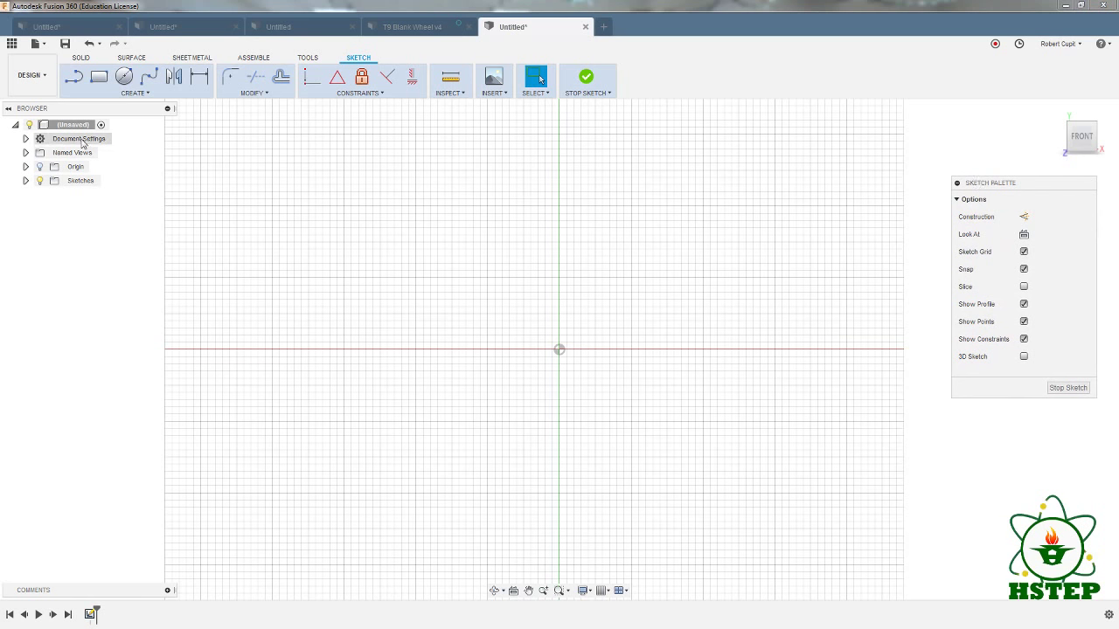
{"action": "left_click", "coordinate": [98, 77]}
{"action": "left_click", "coordinate": [559, 349]}
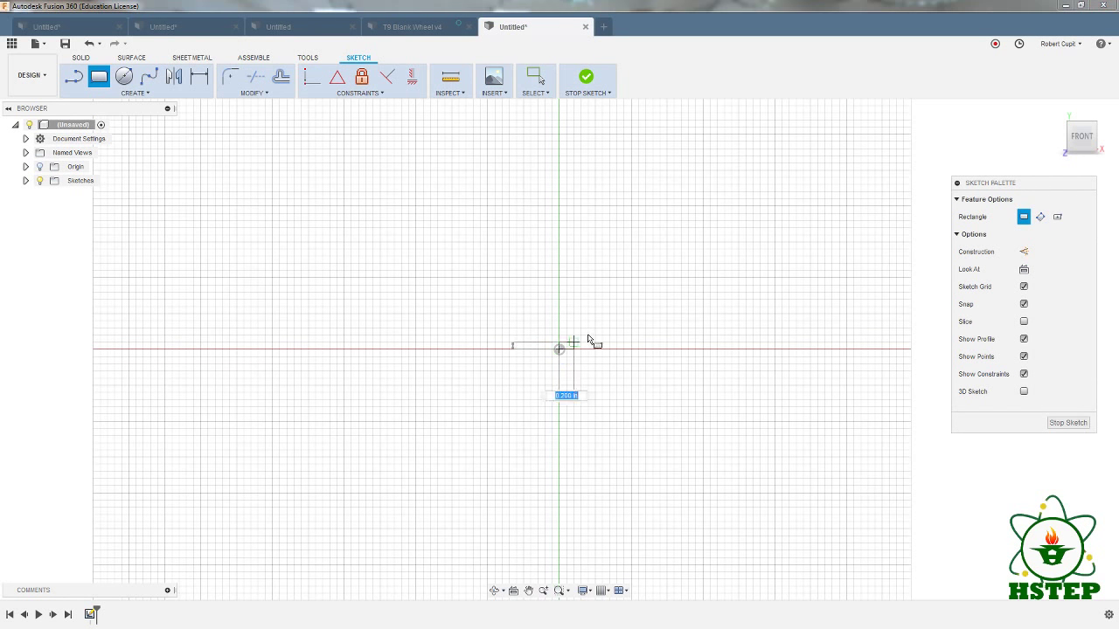
{"action": "left_click", "coordinate": [846, 207]}
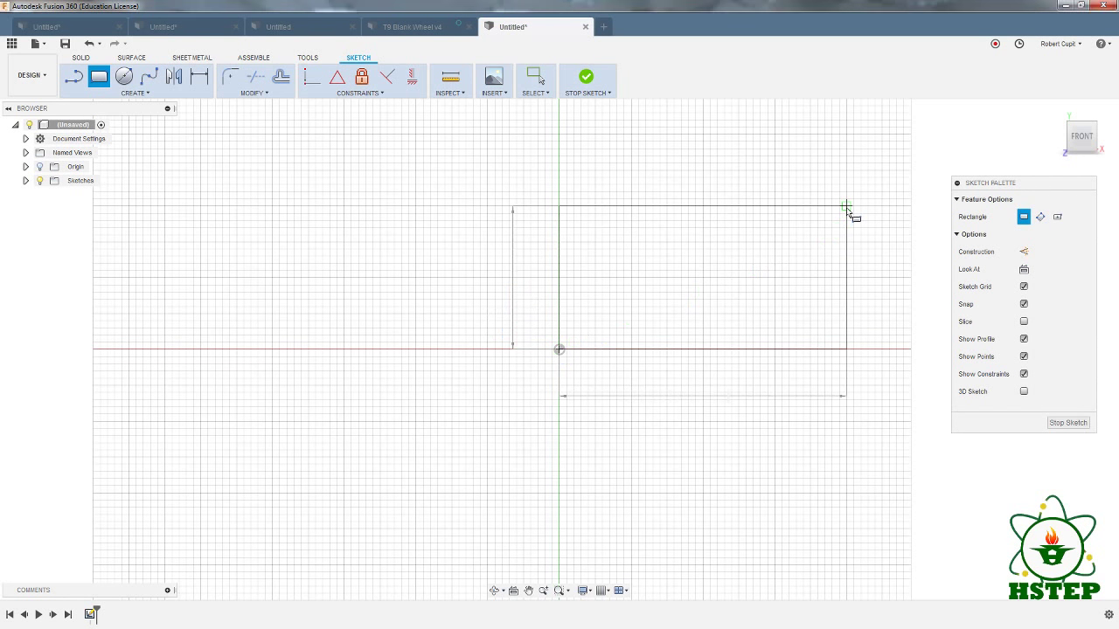
{"action": "right_click", "coordinate": [356, 294]}
{"action": "left_click", "coordinate": [372, 310]}
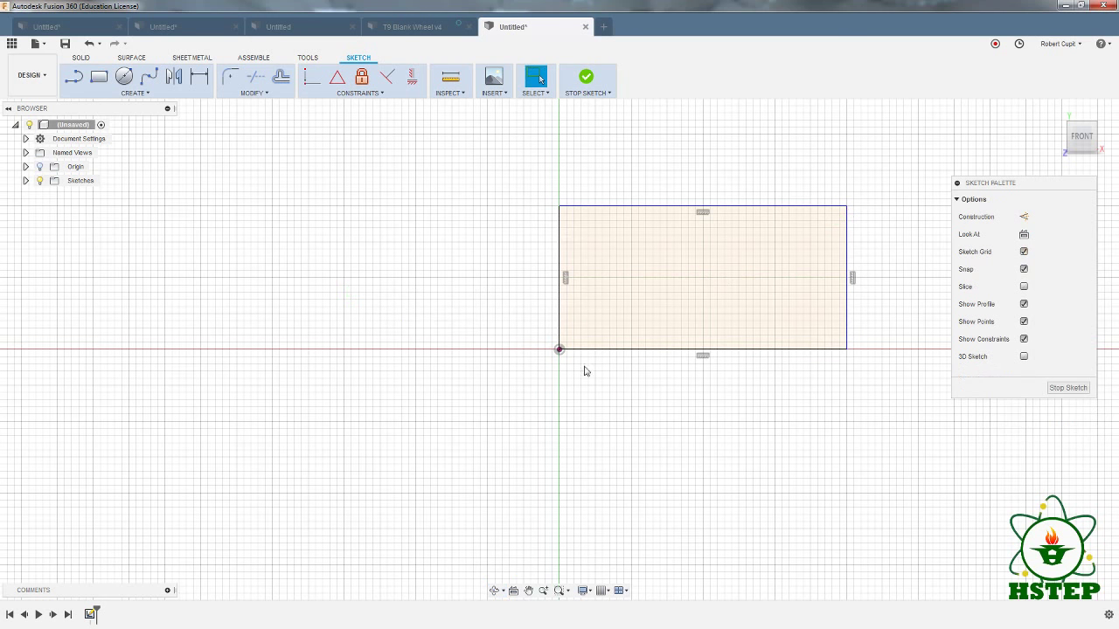
{"action": "left_click", "coordinate": [1067, 387]}
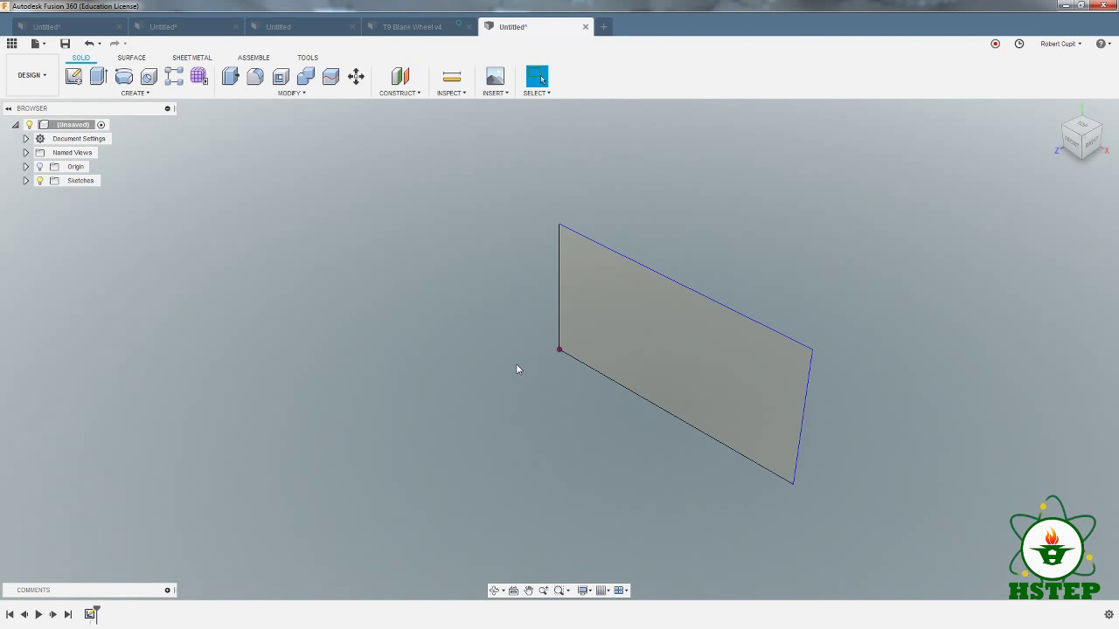
Review the Pan, Zoom, Orbit shortcuts preference, keeping Tinkercad, and try orbiting the sketch before returning to the home view
{"action": "mouse_move", "coordinate": [516, 370]}
{"action": "middle_mouse_down", "text": "shift"}
{"action": "mouse_move", "coordinate": [474, 347]}
{"action": "mouse_move", "coordinate": [420, 289]}
{"action": "mouse_move", "coordinate": [459, 314]}
{"action": "mouse_move", "coordinate": [462, 302]}
{"action": "mouse_move", "coordinate": [449, 299]}
{"action": "middle_mouse_up", "text": "shift"}
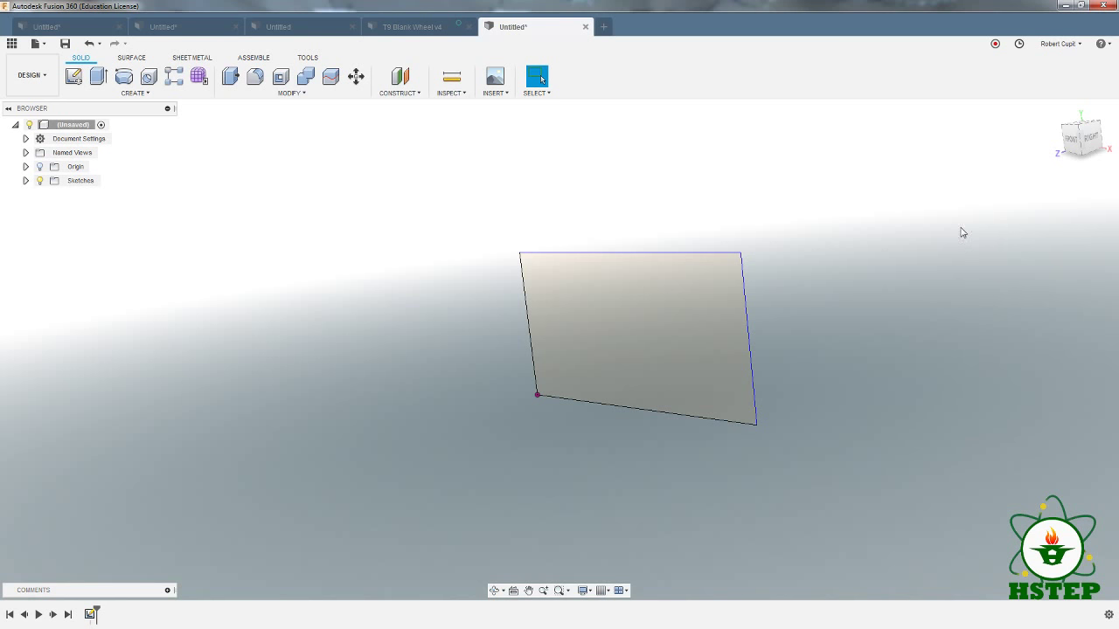
{"action": "left_click", "coordinate": [1058, 43]}
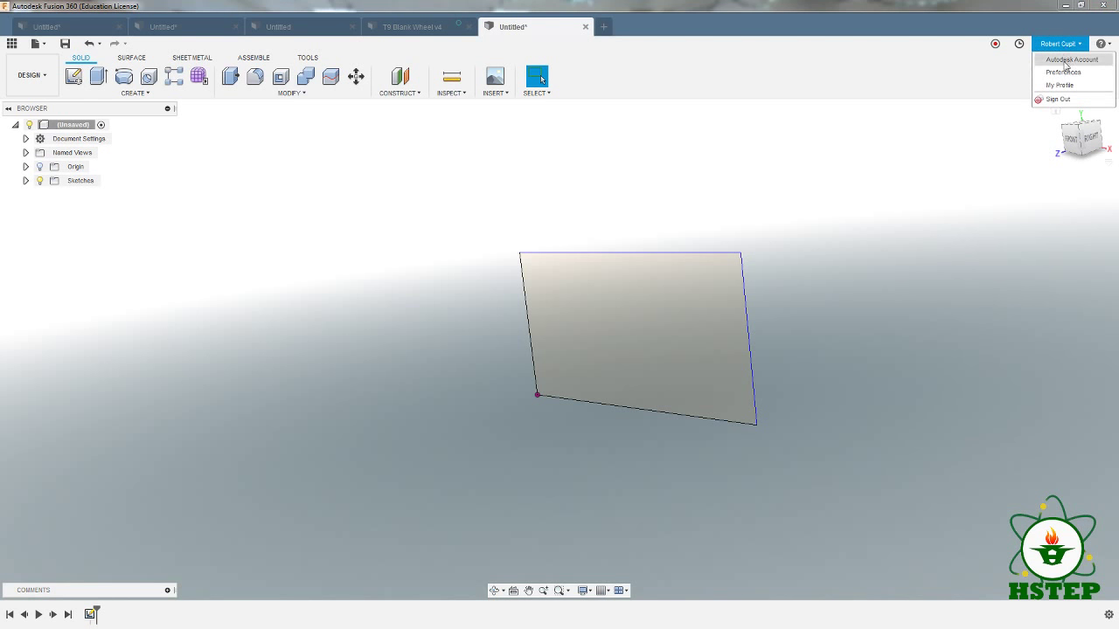
{"action": "left_click", "coordinate": [1064, 72]}
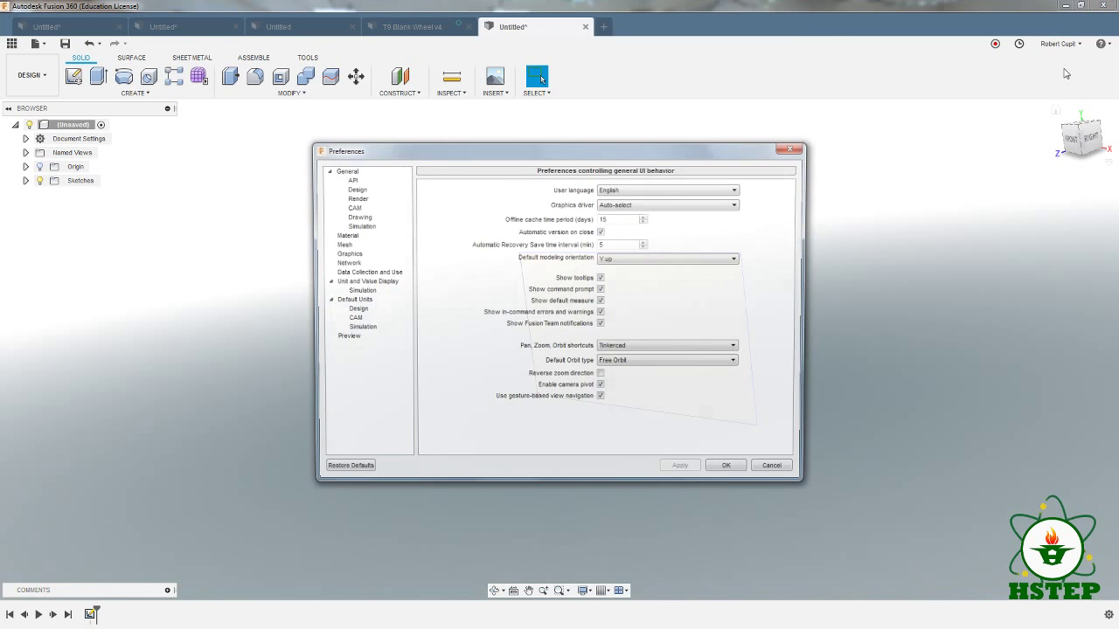
{"action": "left_click", "coordinate": [643, 348]}
{"action": "left_click", "coordinate": [629, 390]}
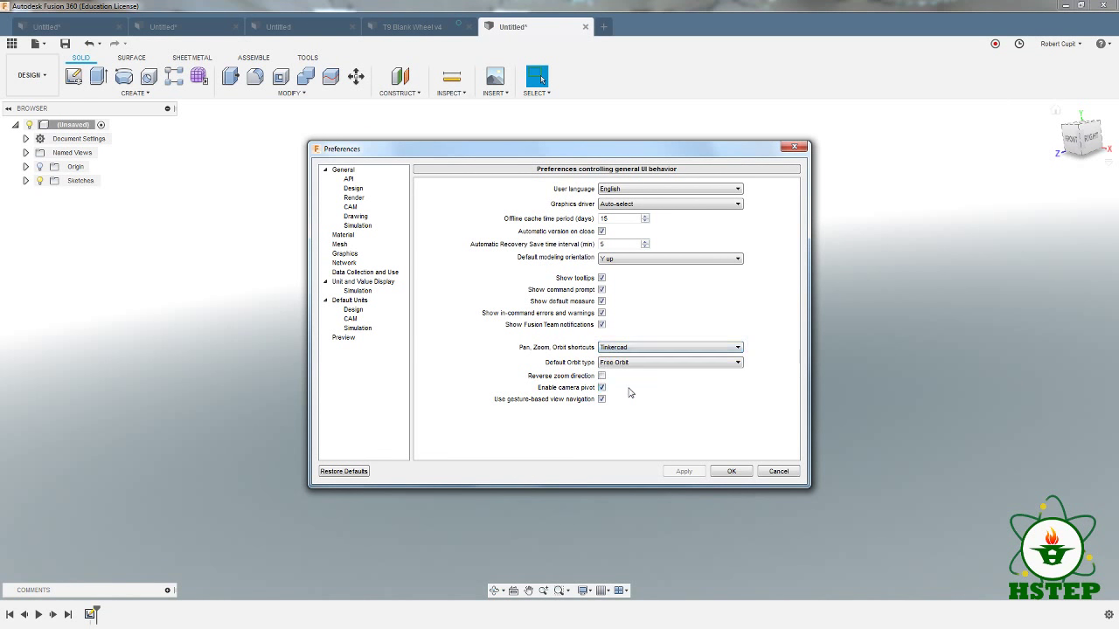
{"action": "left_click", "coordinate": [723, 471]}
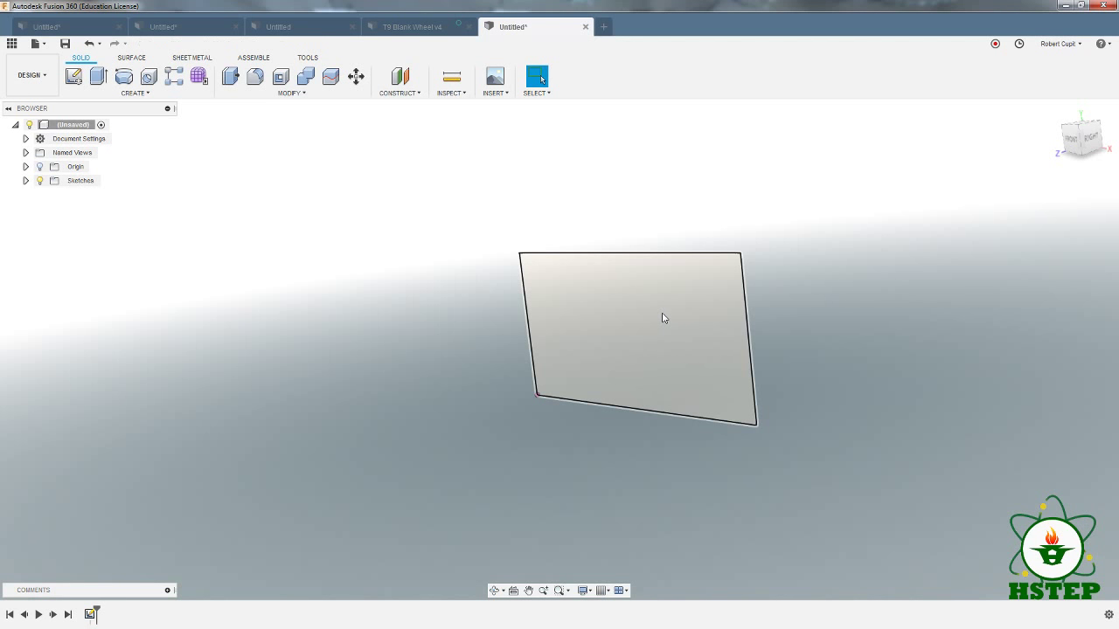
{"action": "mouse_move", "coordinate": [660, 344]}
{"action": "right_mouse_down"}
{"action": "mouse_move", "coordinate": [649, 342]}
{"action": "mouse_move", "coordinate": [632, 372]}
{"action": "mouse_move", "coordinate": [684, 338]}
{"action": "mouse_move", "coordinate": [651, 355]}
{"action": "right_mouse_up"}
{"action": "middle_click_drag", "start_coordinate": [651, 355], "coordinate": [727, 364], "text": "shift"}
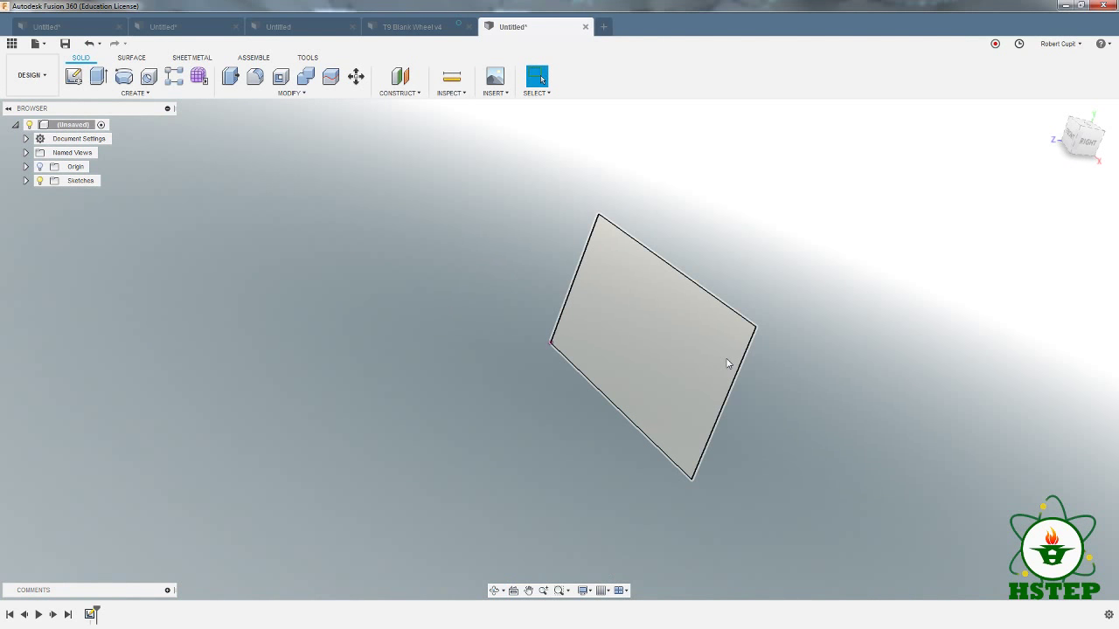
{"action": "left_click", "coordinate": [1085, 133]}
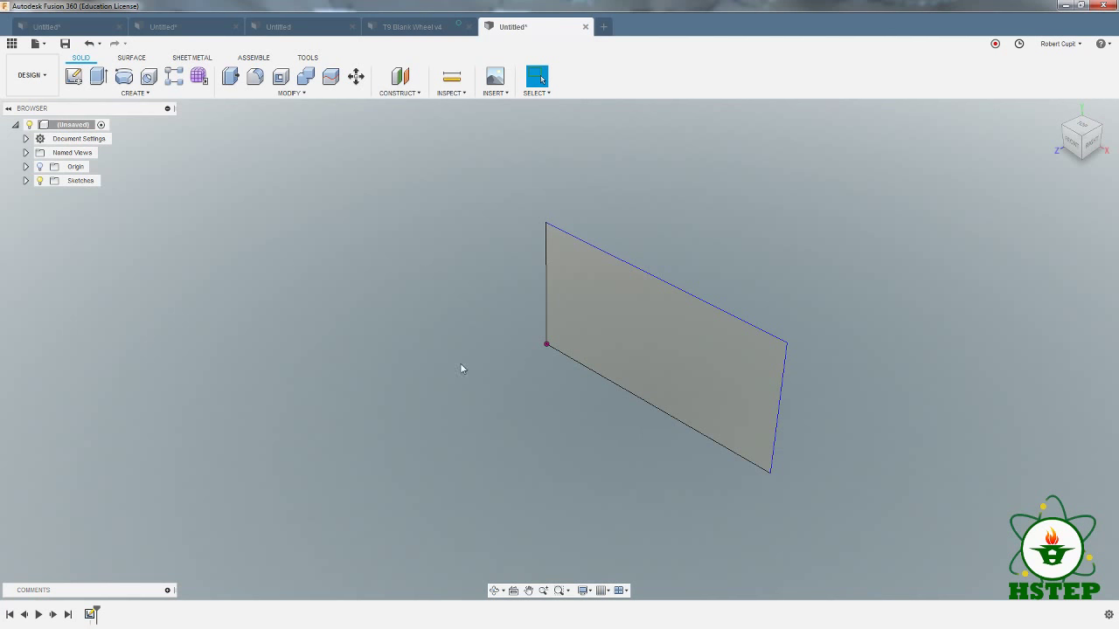
{"action": "left_click", "coordinate": [74, 76]}
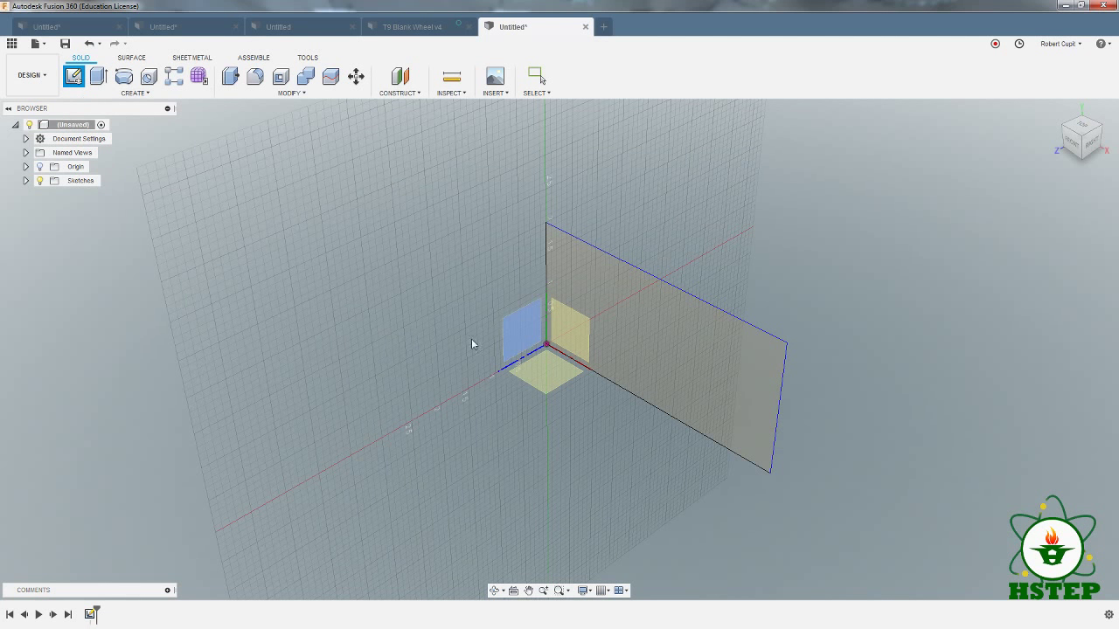
{"action": "left_click", "coordinate": [699, 330]}
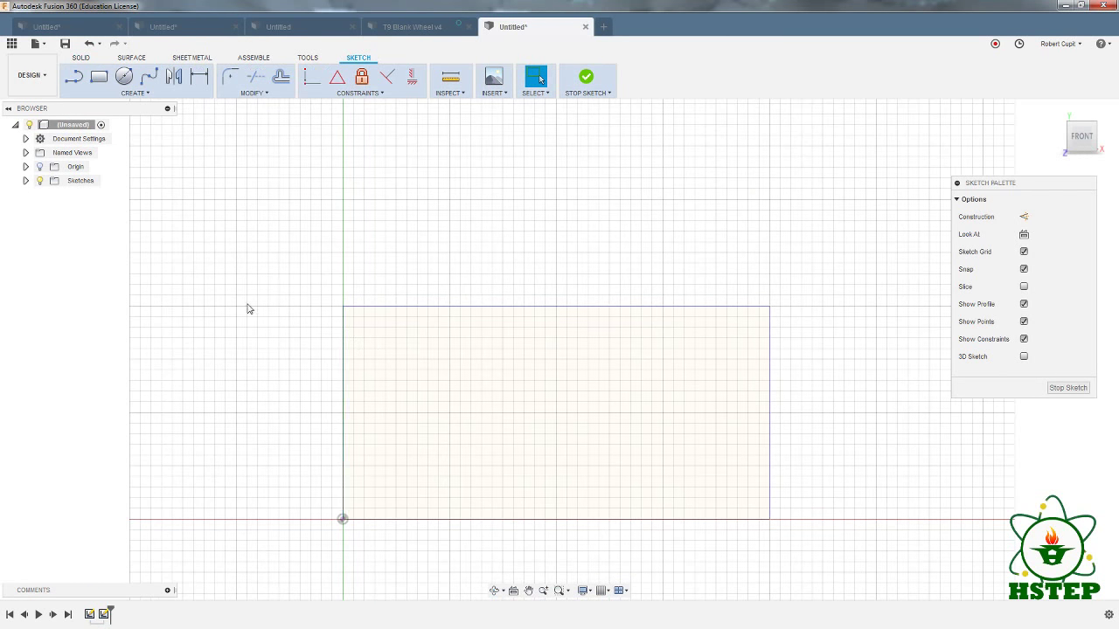
{"action": "left_click", "coordinate": [25, 180]}
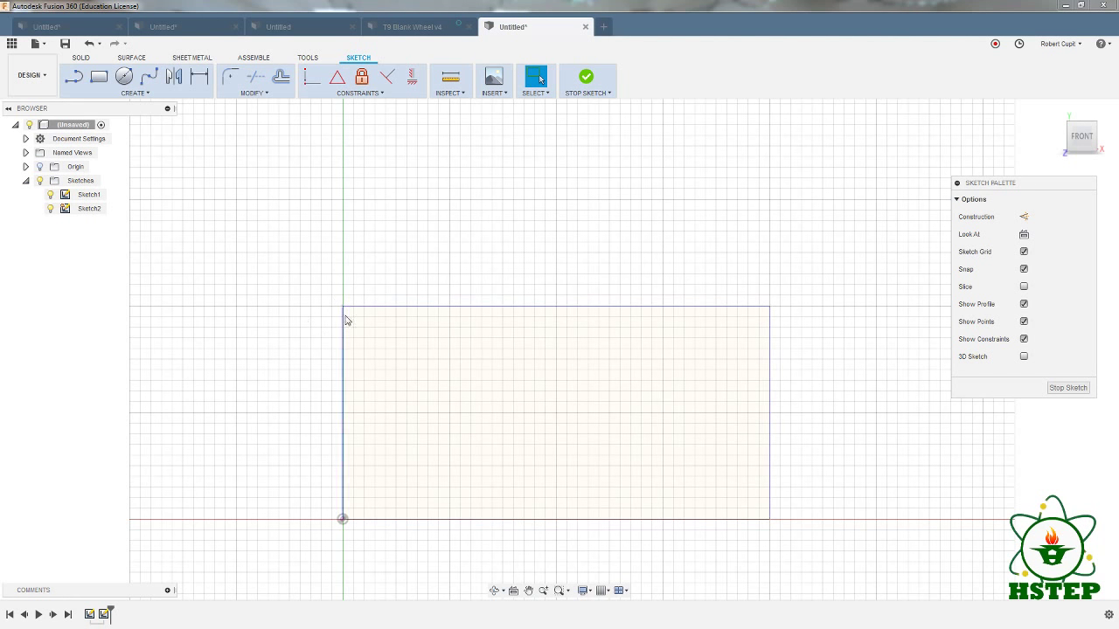
{"action": "left_click", "coordinate": [228, 80]}
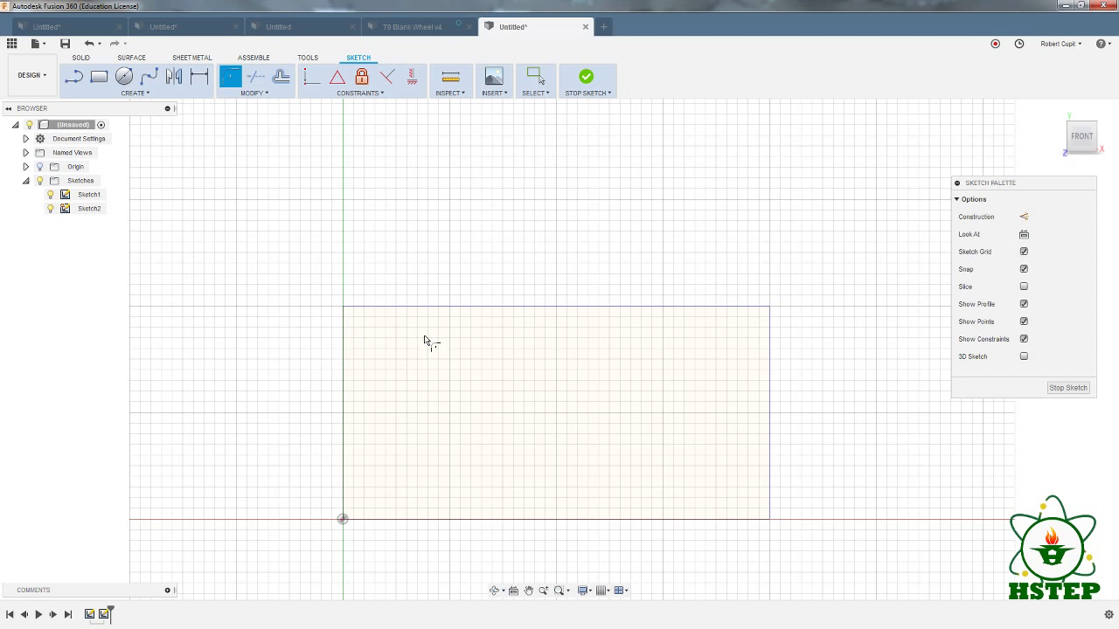
{"action": "left_click", "coordinate": [1068, 387]}
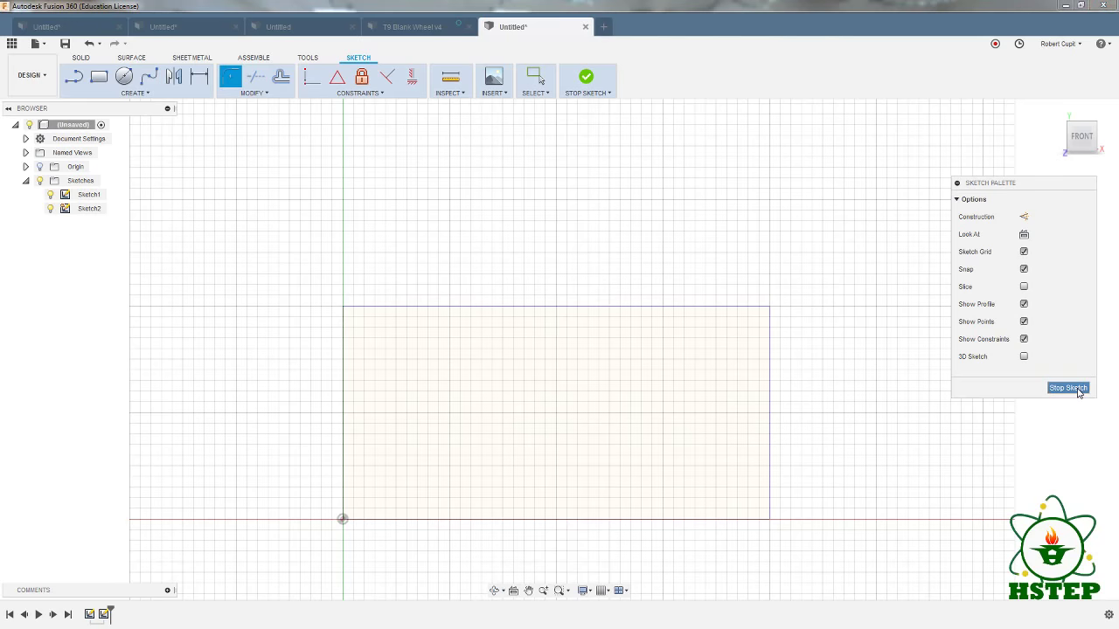
{"action": "left_click", "coordinate": [88, 195]}
{"action": "left_click", "coordinate": [206, 325]}
{"action": "left_click", "coordinate": [585, 307]}
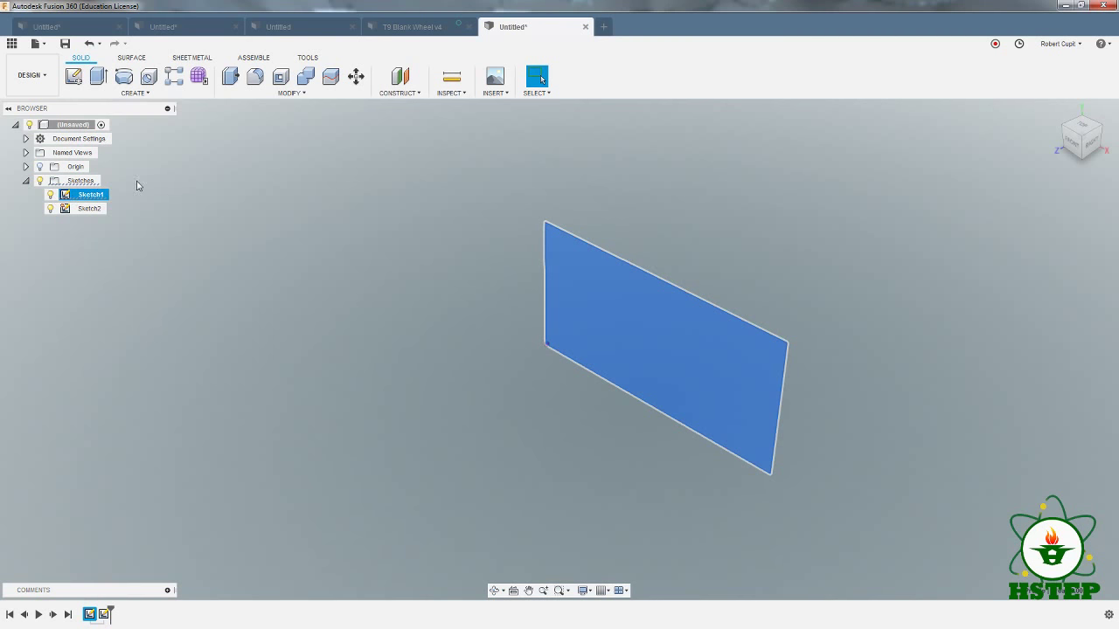
{"action": "left_click", "coordinate": [103, 232]}
{"action": "left_click", "coordinate": [87, 208]}
{"action": "right_click", "coordinate": [73, 209]}
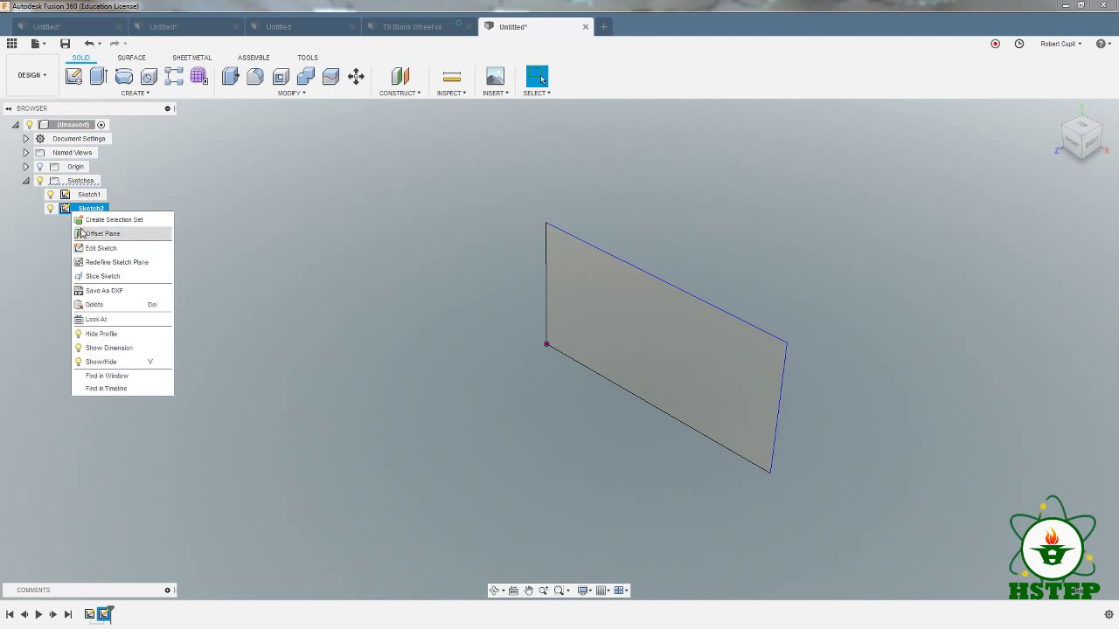
{"action": "left_click", "coordinate": [94, 304]}
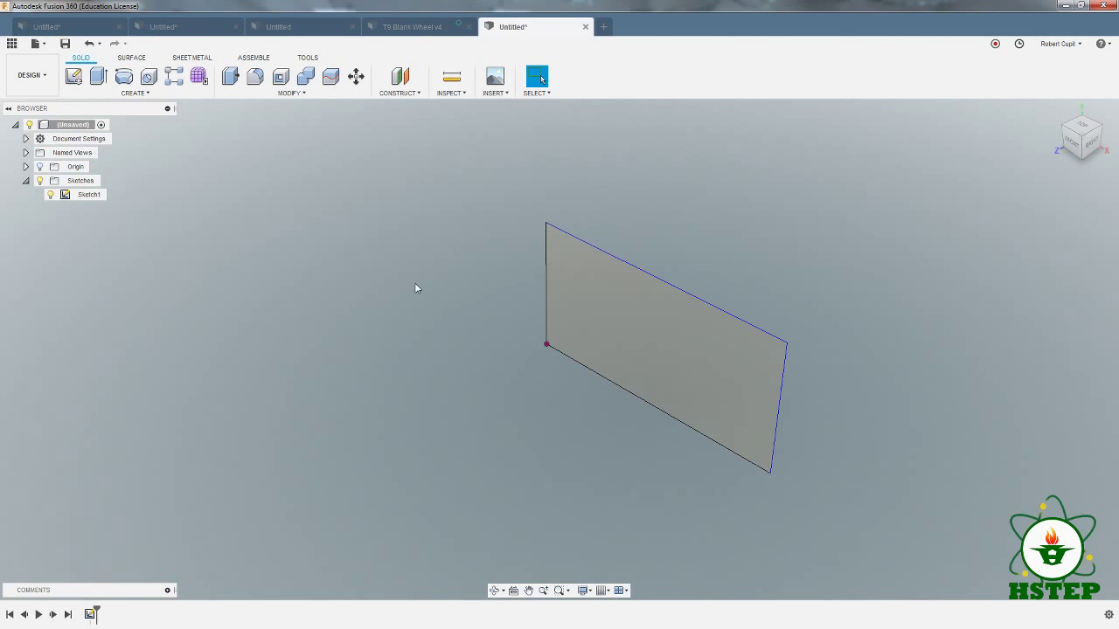
Reopen Sketch1, which holds the rectangle, for editing
{"action": "left_click", "coordinate": [25, 180]}
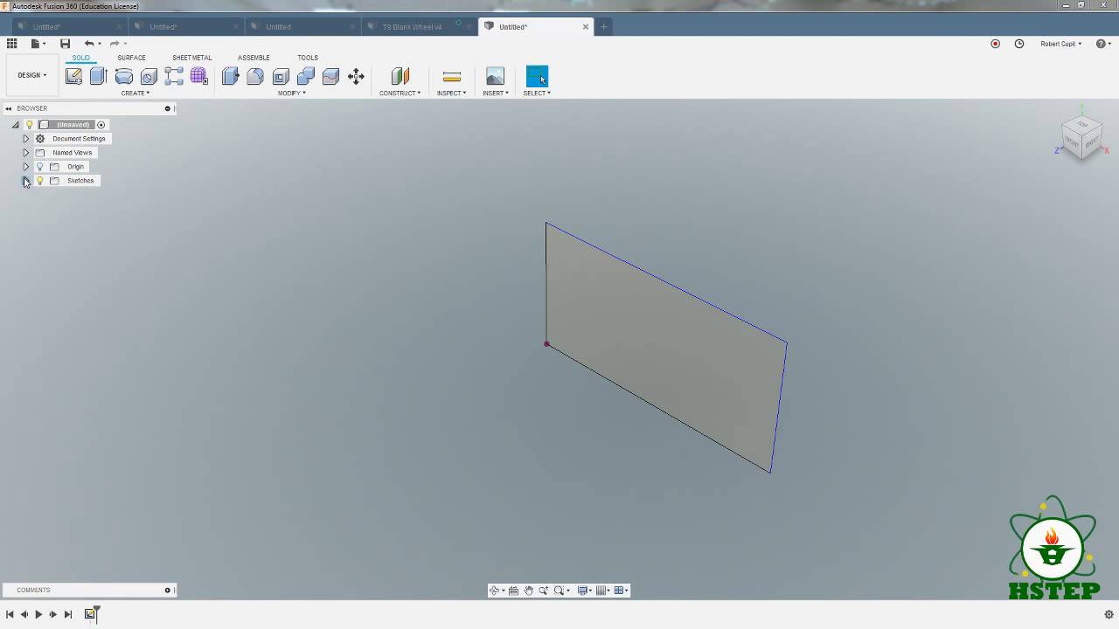
{"action": "left_click", "coordinate": [25, 180]}
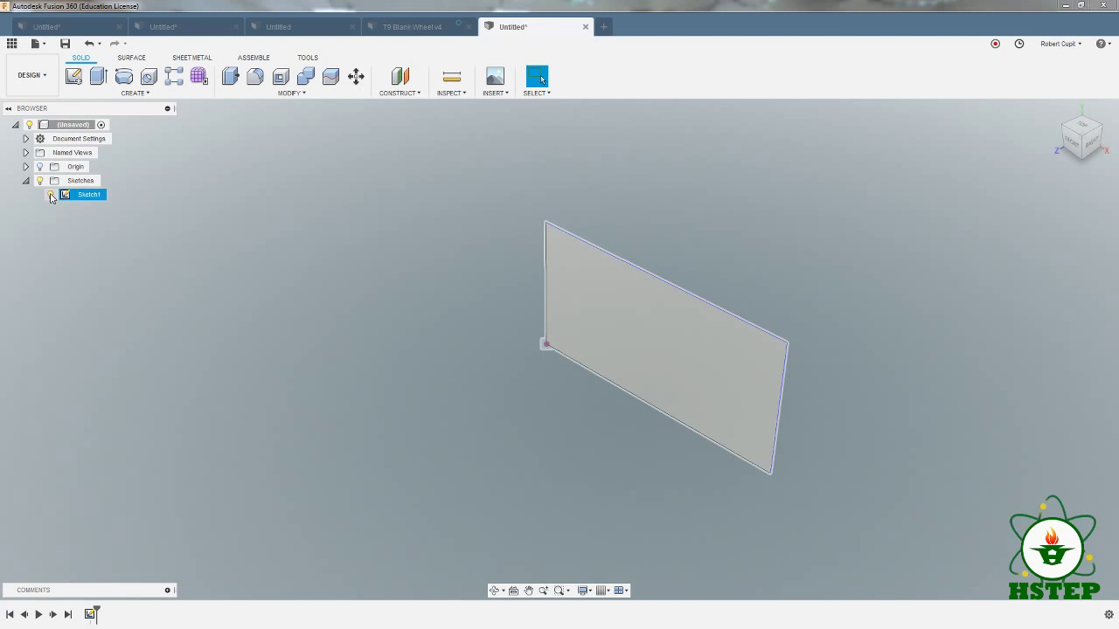
{"action": "double_click", "coordinate": [66, 194]}
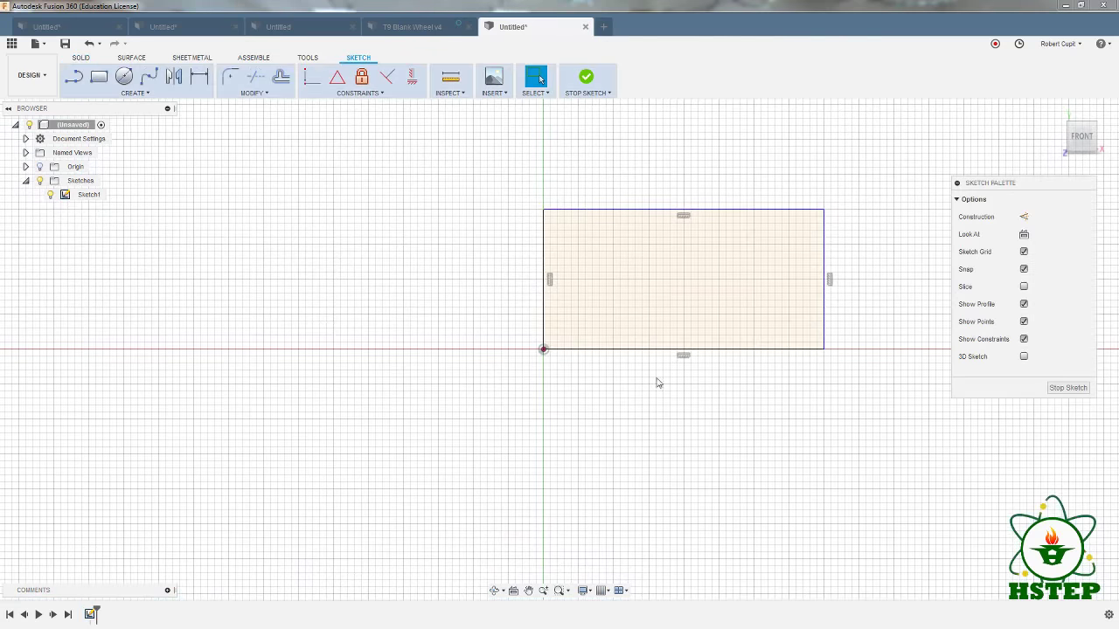
{"action": "middle_click_drag", "start_coordinate": [658, 383], "coordinate": [489, 425]}
{"action": "scroll", "coordinate": [510, 350], "scroll_direction": "up", "scroll_amount": 3}
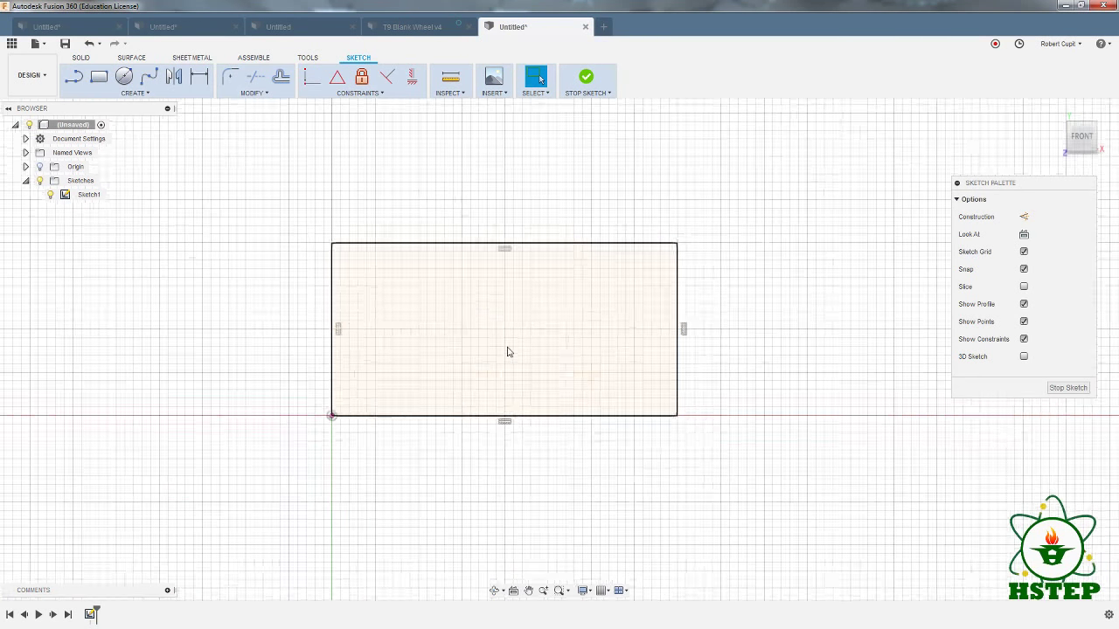
Fillet all four corners of the rectangle with a 0.125 in radius and finish the sketch
{"action": "left_click", "coordinate": [231, 80]}
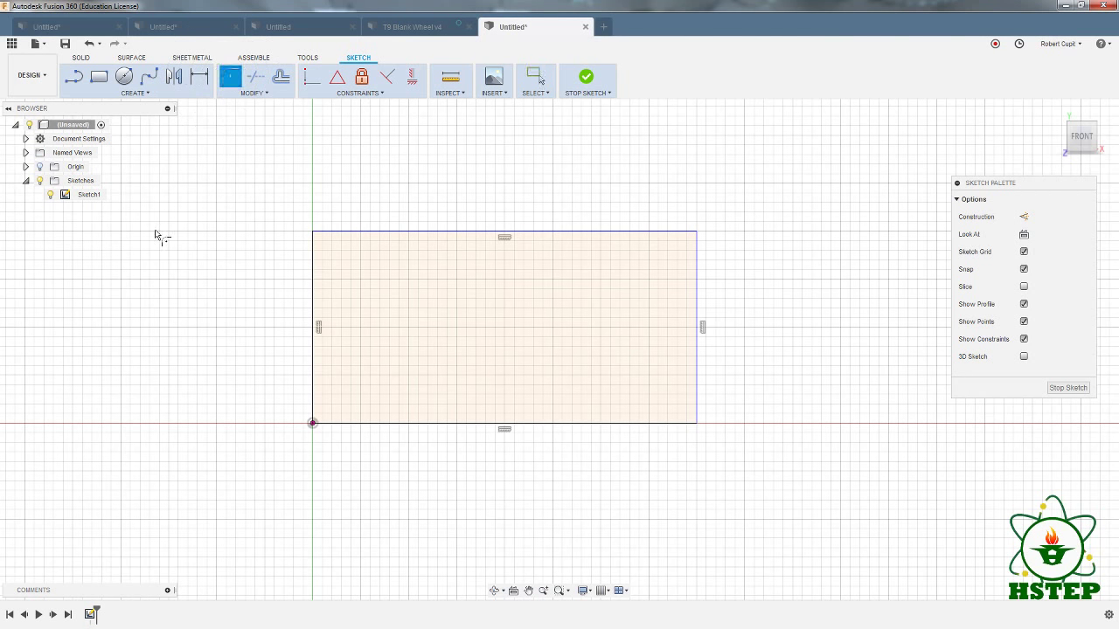
{"action": "left_click", "coordinate": [315, 250]}
{"action": "left_click", "coordinate": [341, 231]}
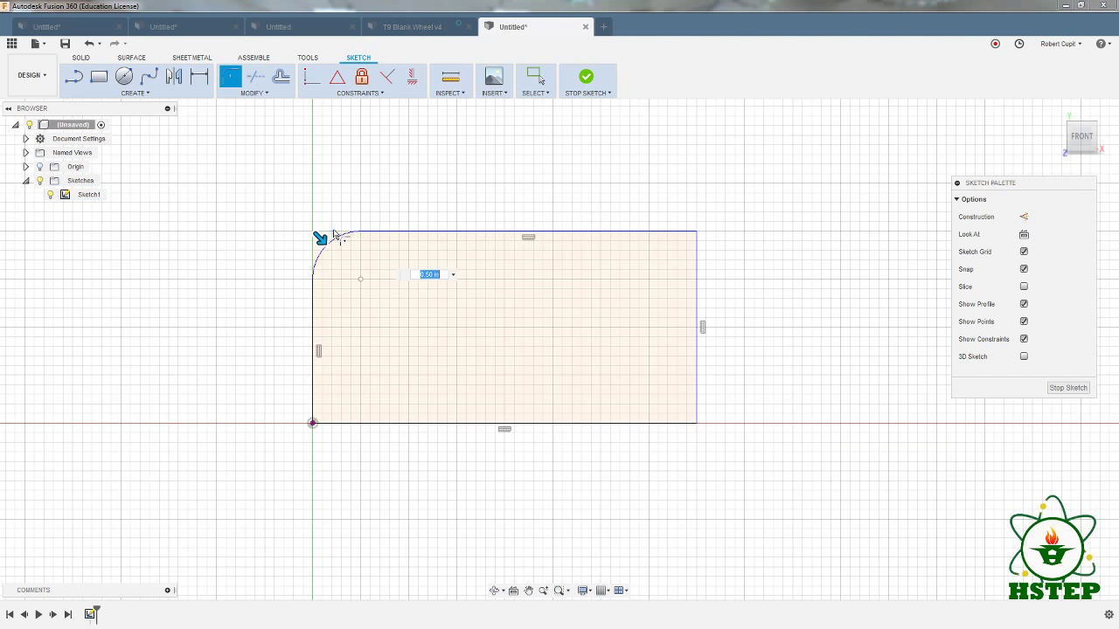
{"action": "left_click", "coordinate": [673, 232]}
{"action": "left_click", "coordinate": [697, 256]}
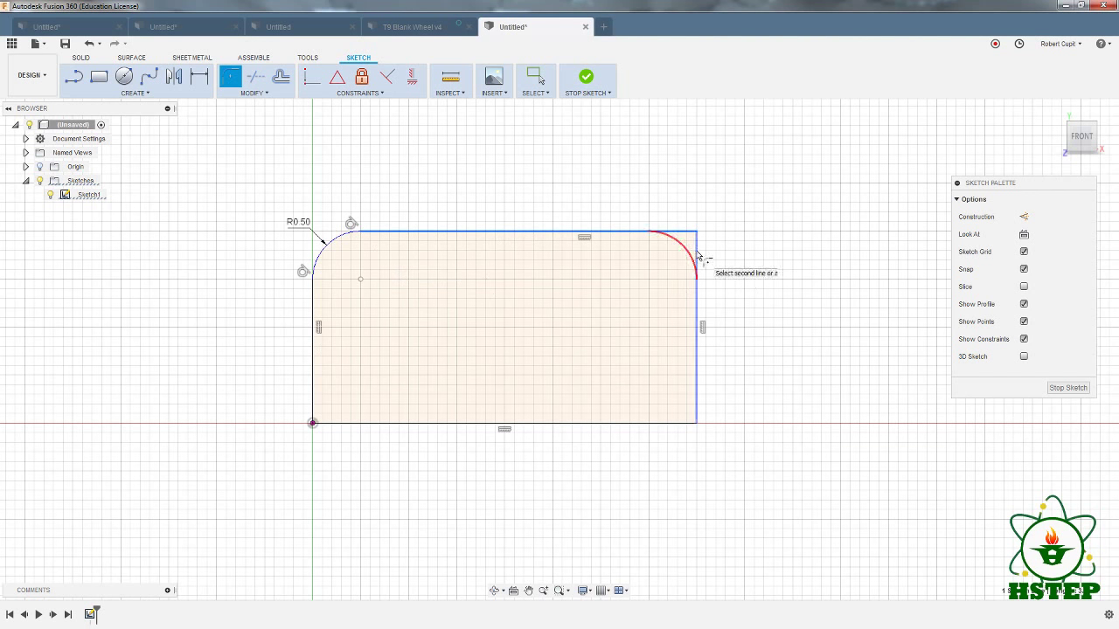
{"action": "left_click", "coordinate": [696, 409]}
{"action": "left_click", "coordinate": [682, 423]}
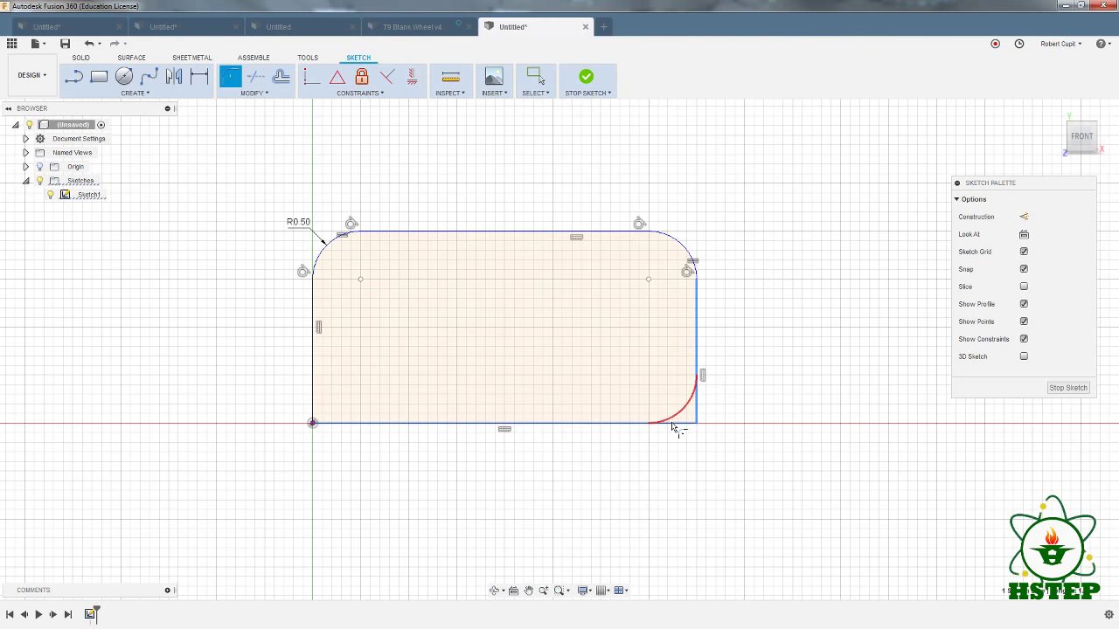
{"action": "left_click", "coordinate": [371, 423]}
{"action": "left_click", "coordinate": [316, 398]}
{"action": "left_click", "coordinate": [316, 398]}
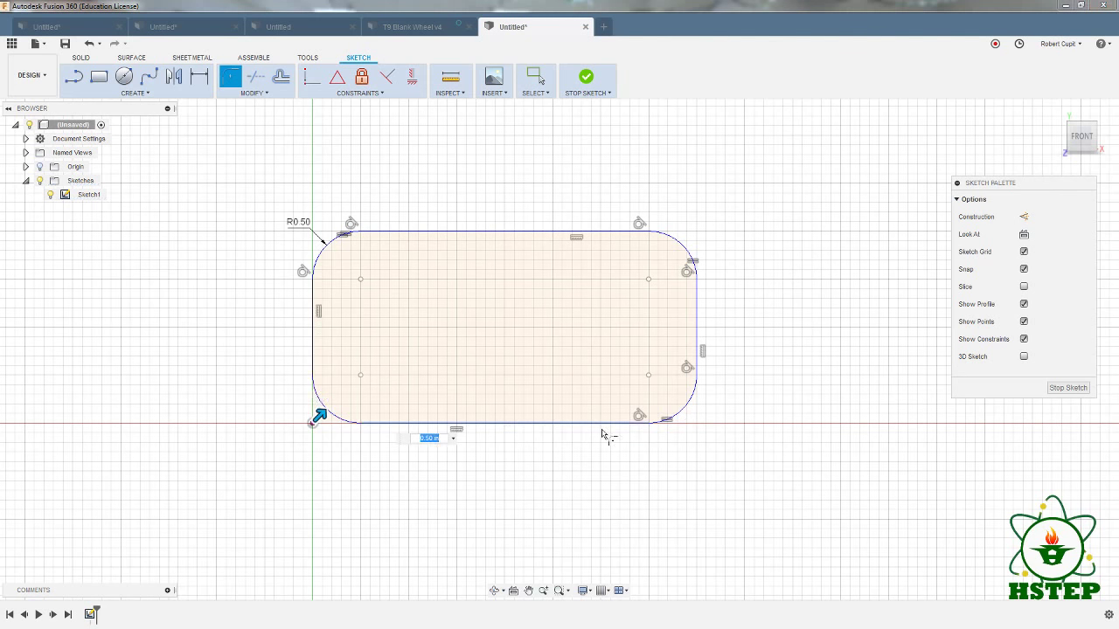
{"action": "type", "text": "125"}
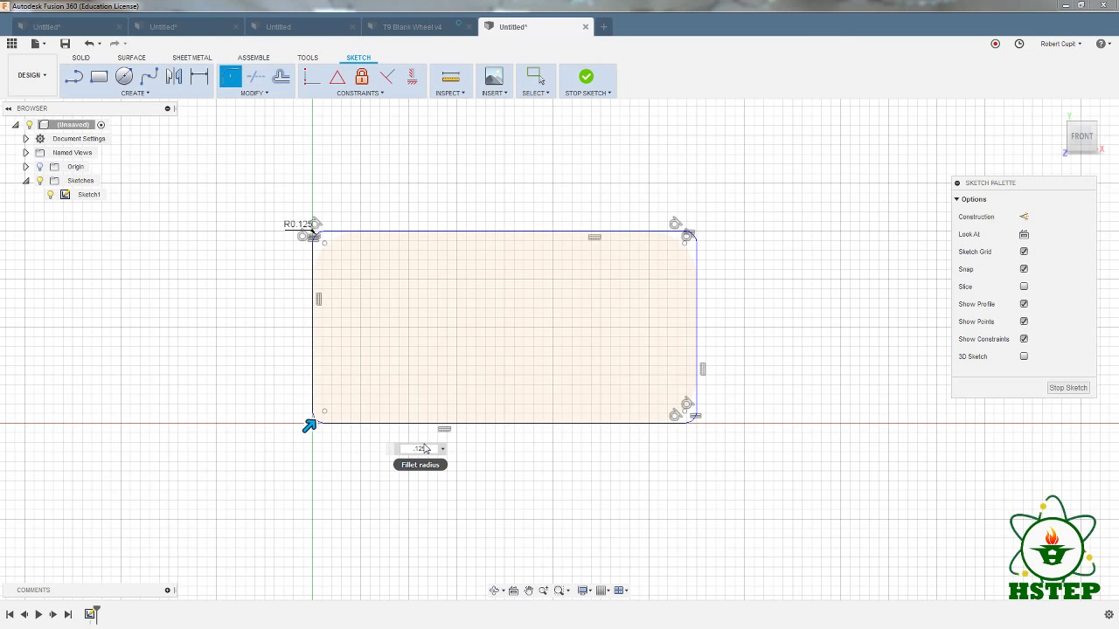
{"action": "key", "text": "Return"}
{"action": "left_click", "coordinate": [1067, 387]}
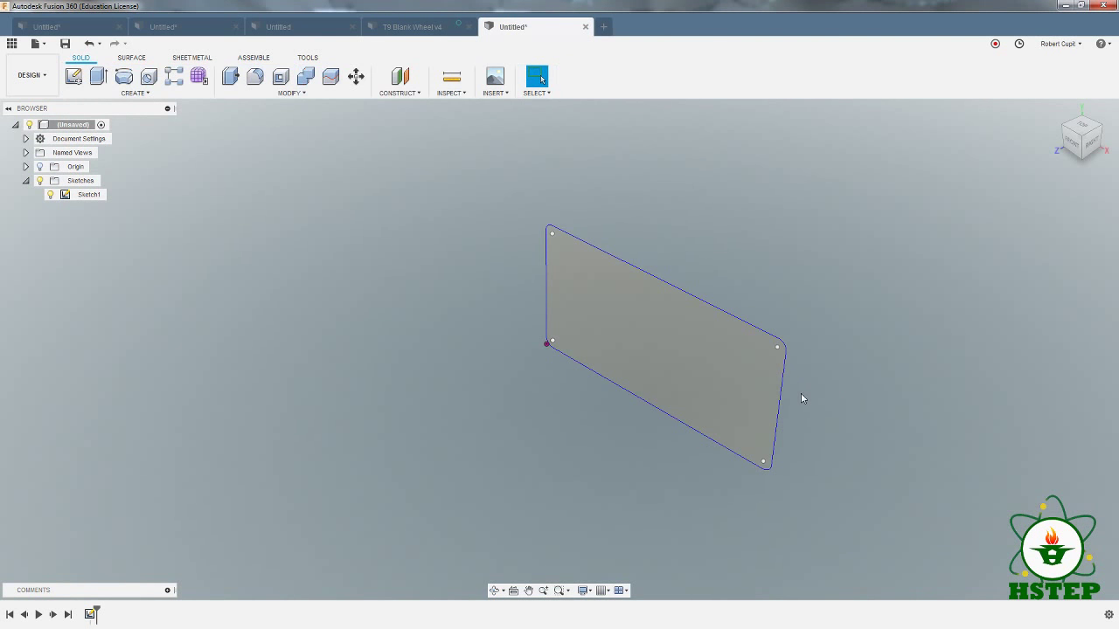
Extrude the rounded rectangle profile toward the front by about 4.10 in as a new body
{"action": "mouse_move", "coordinate": [802, 398]}
{"action": "middle_mouse_down"}
{"action": "mouse_move", "coordinate": [662, 388]}
{"action": "mouse_move", "coordinate": [624, 369]}
{"action": "middle_mouse_up"}
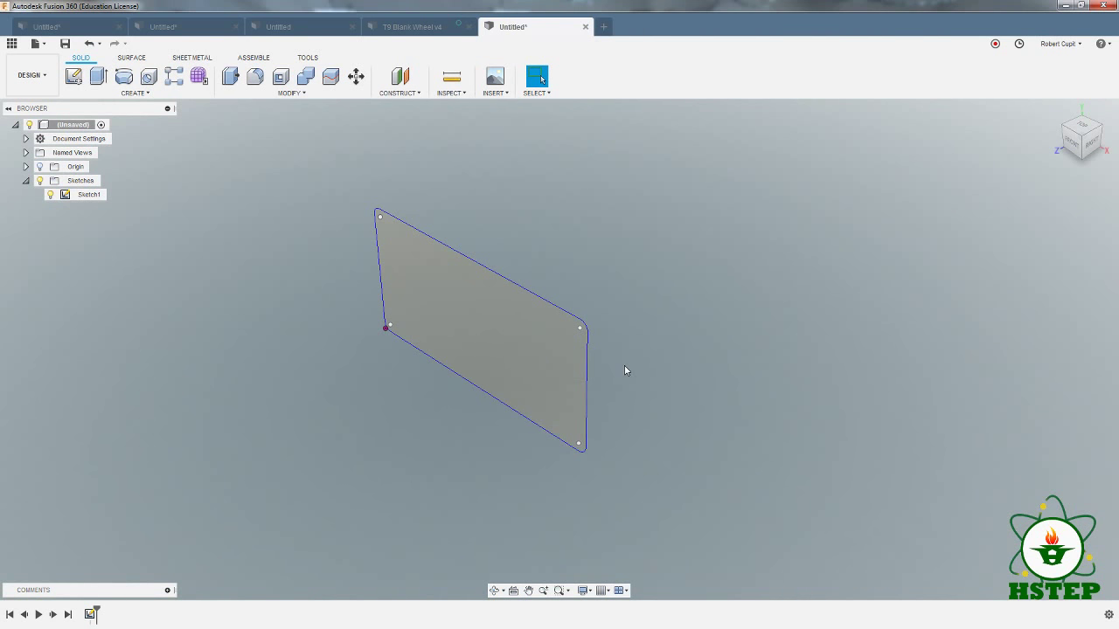
{"action": "left_click", "coordinate": [98, 76]}
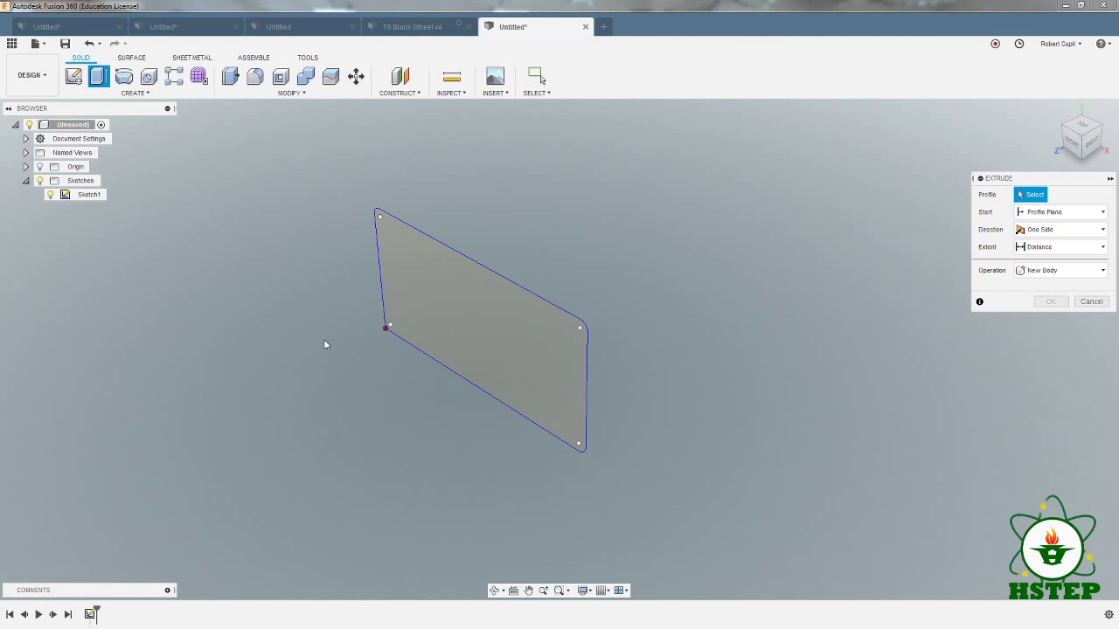
{"action": "left_click", "coordinate": [469, 331]}
{"action": "left_click_drag", "start_coordinate": [464, 327], "coordinate": [166, 458]}
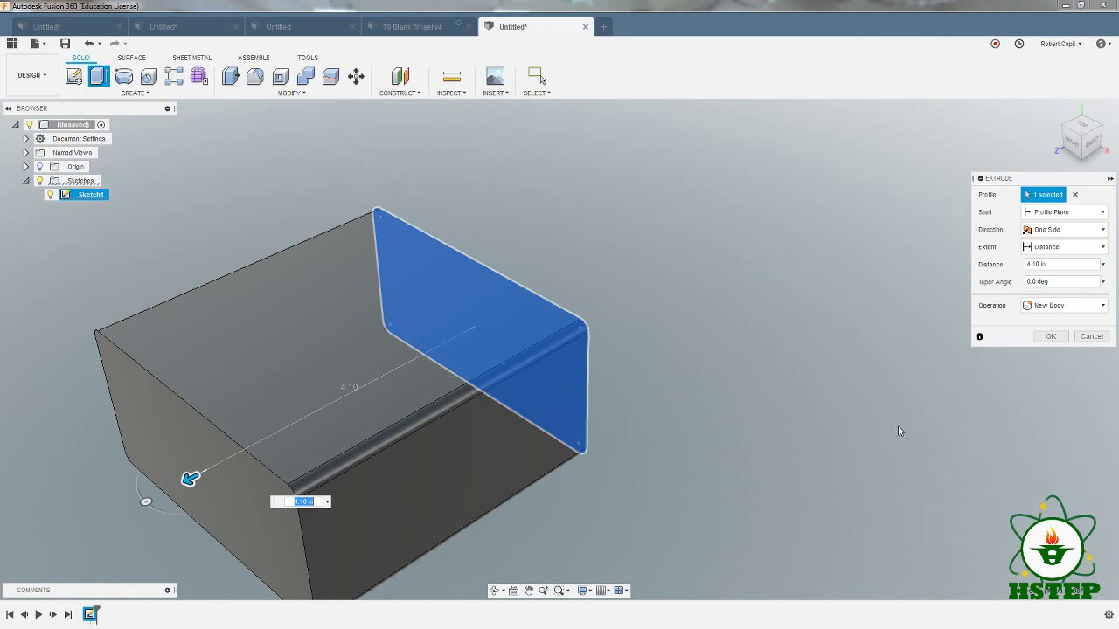
{"action": "left_click", "coordinate": [1051, 336]}
{"action": "key", "text": "F6"}
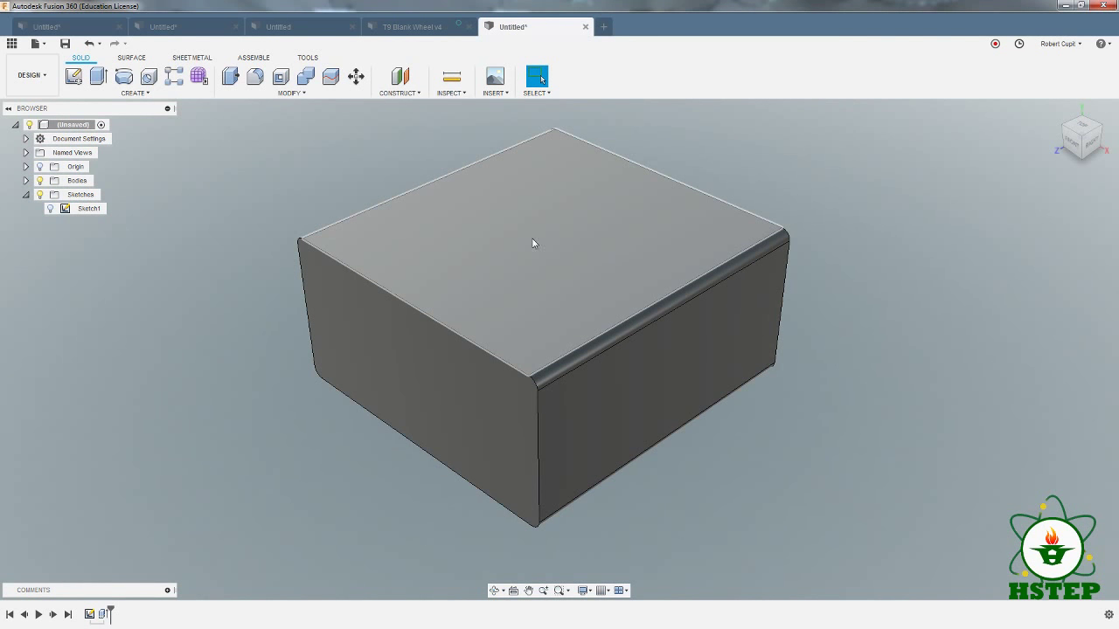
Reopen Sketch1 and delete the 0.125 in radius dimension and the fillet arcs at the rectangle's two right corners
{"action": "double_click", "coordinate": [85, 208]}
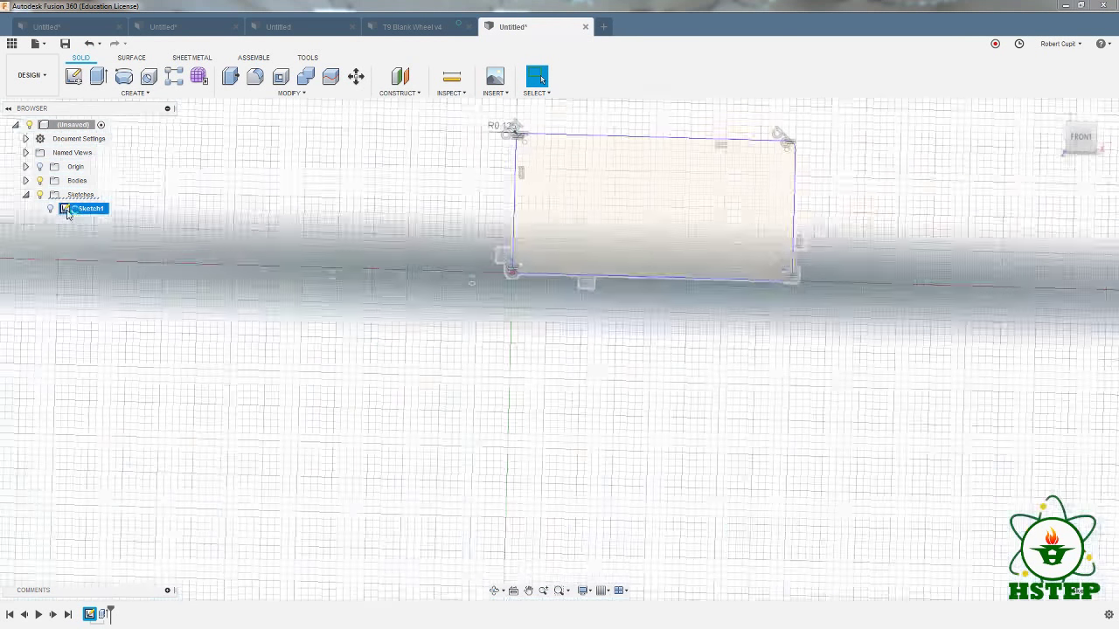
{"action": "scroll", "coordinate": [642, 290], "scroll_direction": "up", "scroll_amount": 3}
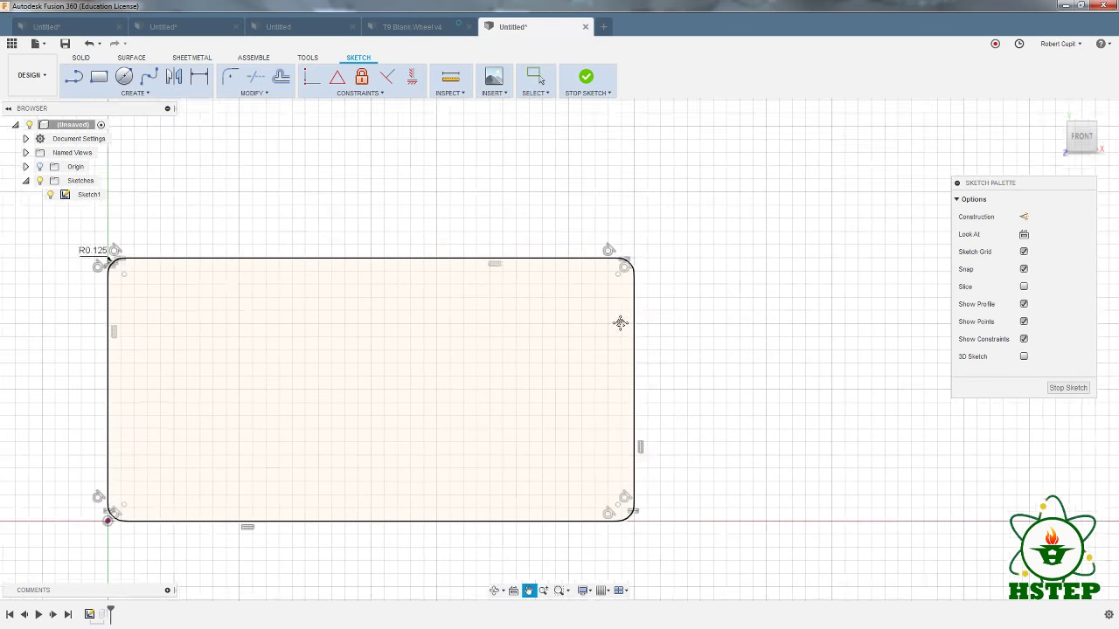
{"action": "left_click", "coordinate": [88, 253]}
{"action": "key", "text": "Delete"}
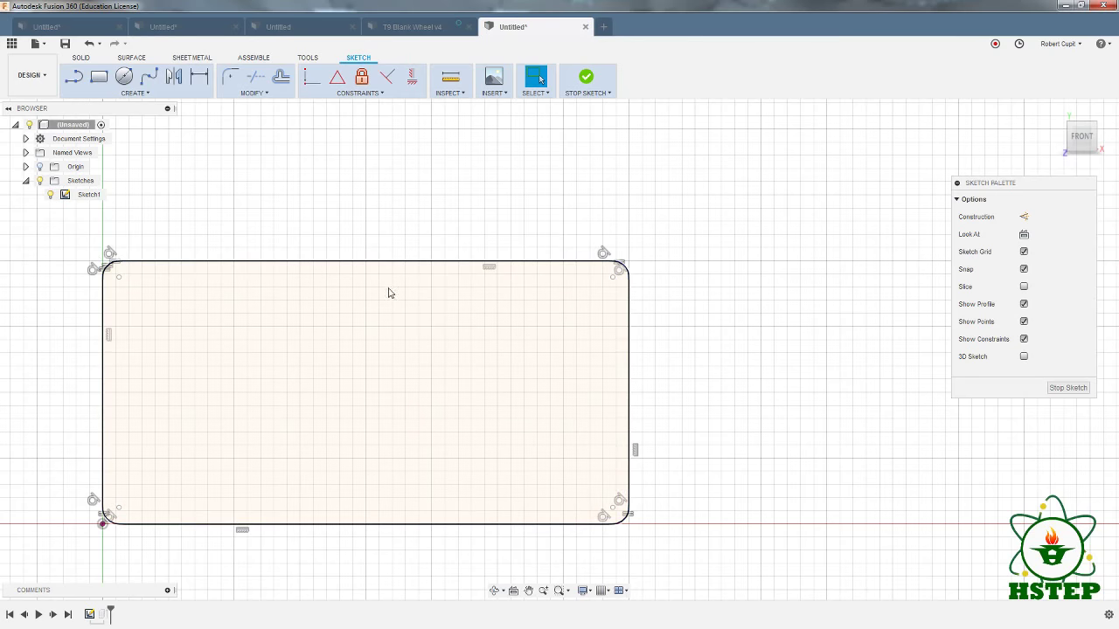
{"action": "left_click", "coordinate": [611, 270]}
{"action": "key", "text": "Delete"}
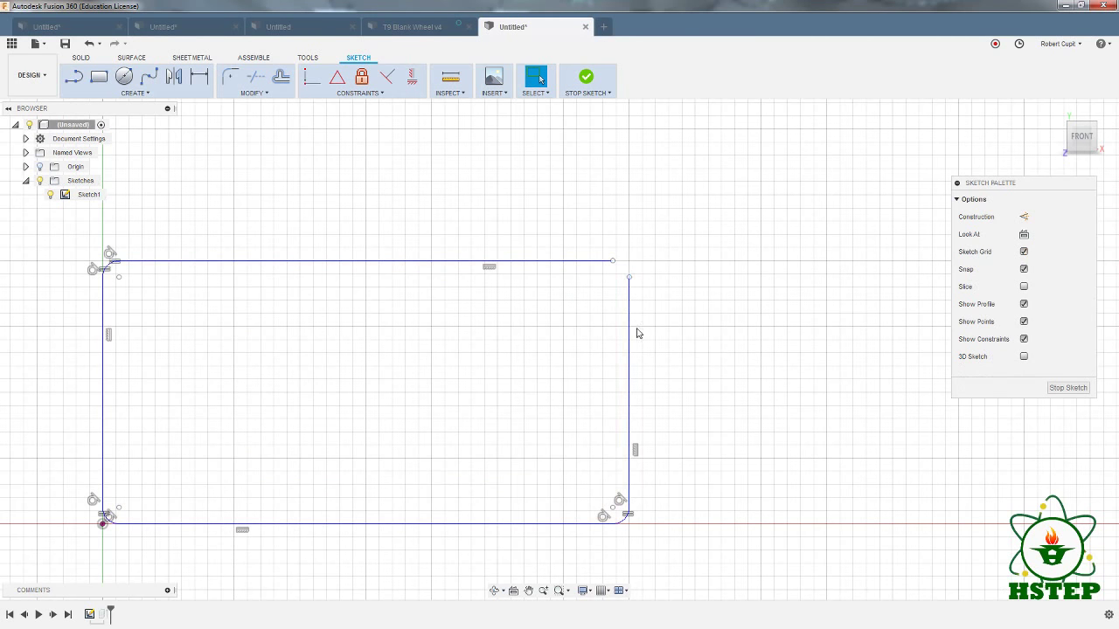
{"action": "left_click", "coordinate": [624, 522]}
{"action": "key", "text": "Delete"}
Undo the sketch changes back to the plain rectangle without any corner fillets, and finish the sketch
{"action": "left_click", "coordinate": [88, 43]}
{"action": "left_click", "coordinate": [88, 44]}
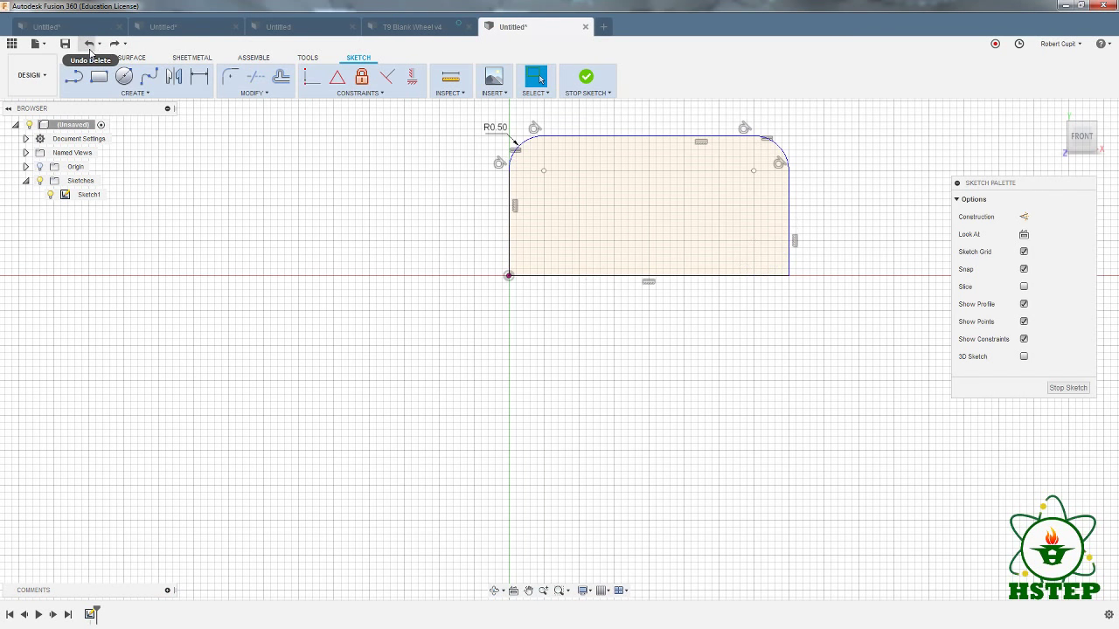
{"action": "left_click", "coordinate": [89, 45]}
{"action": "left_click", "coordinate": [90, 45]}
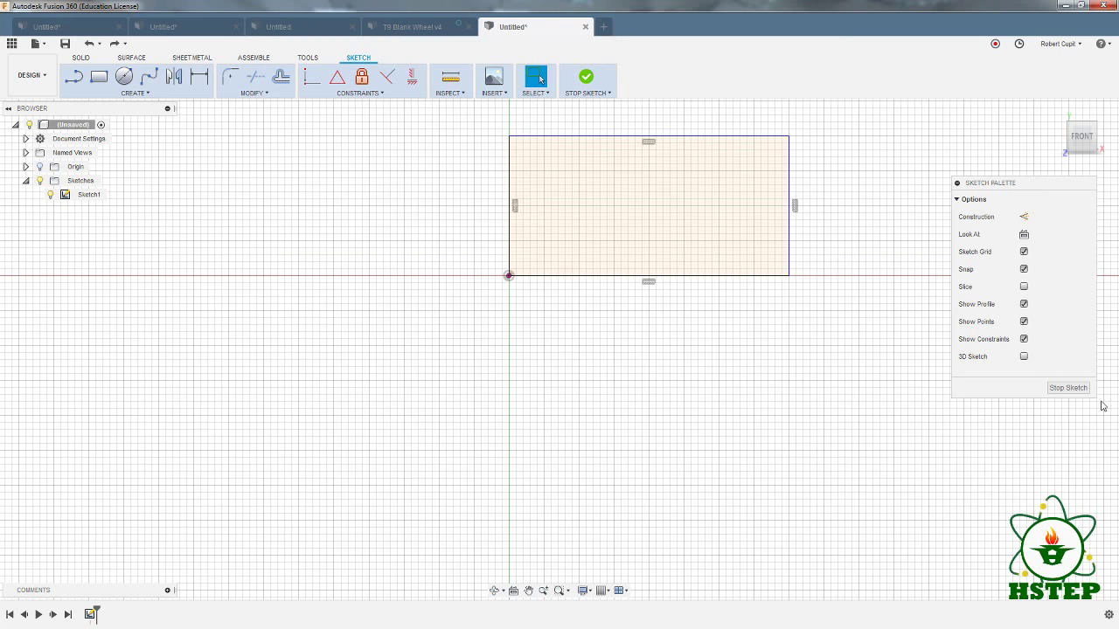
{"action": "left_click", "coordinate": [1068, 387]}
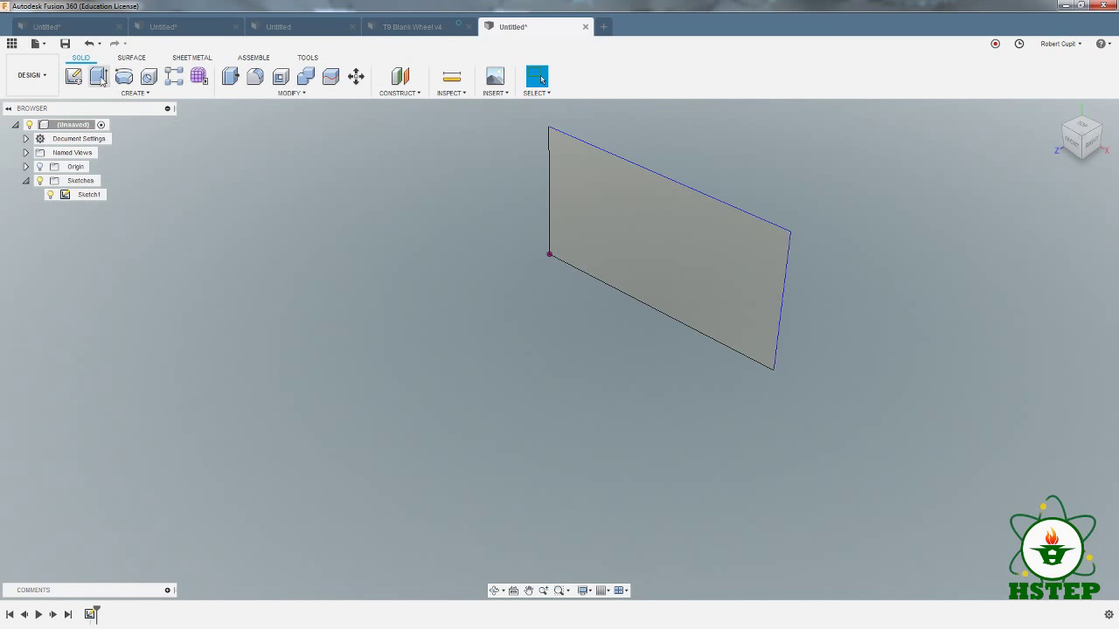
Extrude the sharp-cornered rectangle profile toward the front into a solid block
{"action": "left_click", "coordinate": [98, 76]}
{"action": "left_click", "coordinate": [629, 272]}
{"action": "mouse_move", "coordinate": [647, 242]}
{"action": "left_mouse_down"}
{"action": "mouse_move", "coordinate": [394, 355]}
{"action": "mouse_move", "coordinate": [372, 389]}
{"action": "left_mouse_up"}
{"action": "left_click", "coordinate": [1050, 336]}
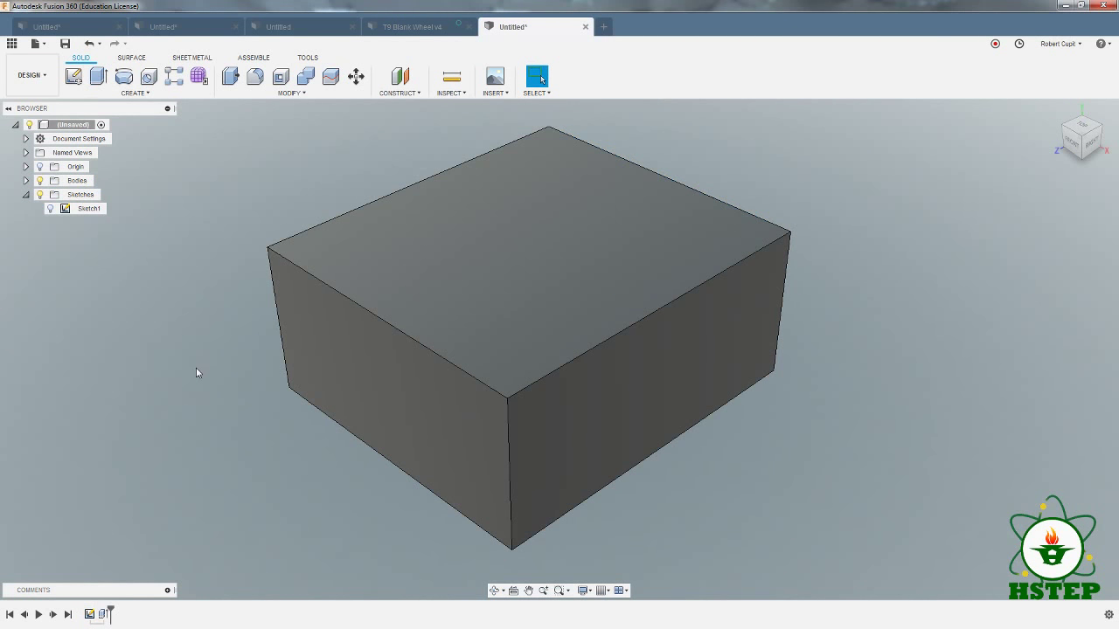
Reopen Sketch1, fillet the rectangle's two upper corners with a 0.50 in radius, and finish the sketch
{"action": "double_click", "coordinate": [87, 208]}
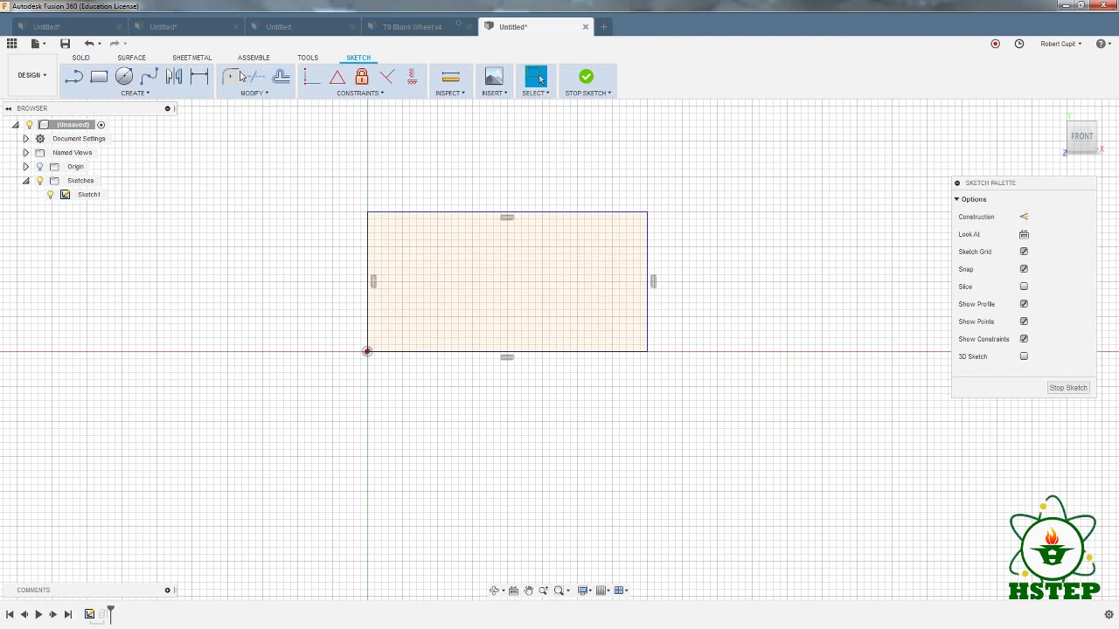
{"action": "left_click", "coordinate": [242, 77]}
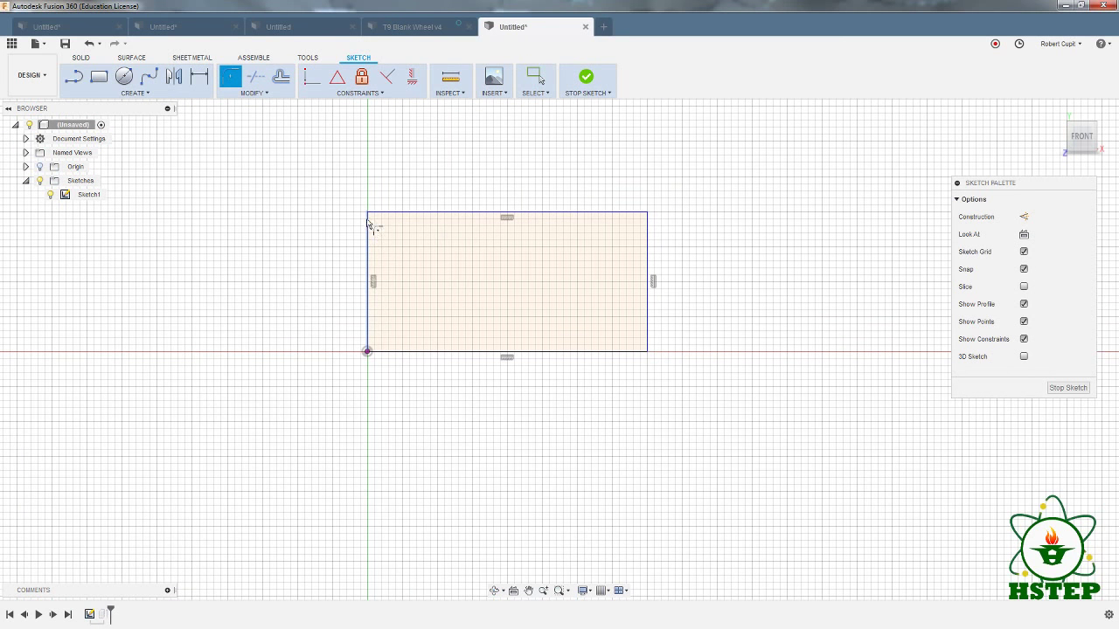
{"action": "left_click", "coordinate": [371, 218]}
{"action": "key", "text": "Return"}
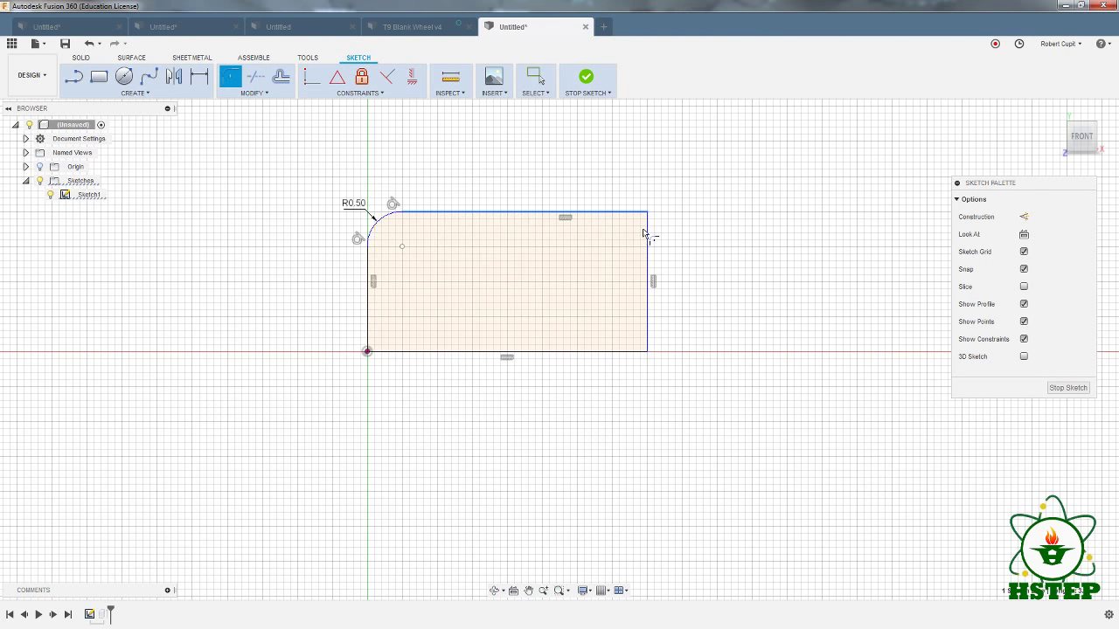
{"action": "left_click", "coordinate": [644, 230]}
{"action": "left_click", "coordinate": [1067, 387]}
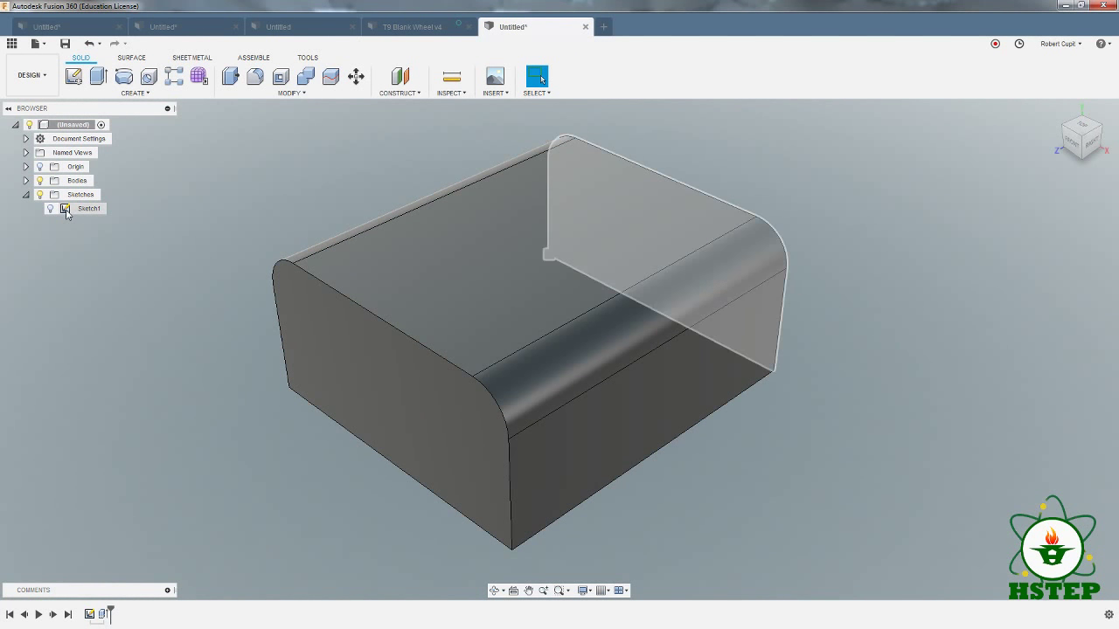
Undo the 0.50 in sketch fillets to restore the plain rectangle, and finish the sketch
{"action": "left_click", "coordinate": [89, 44]}
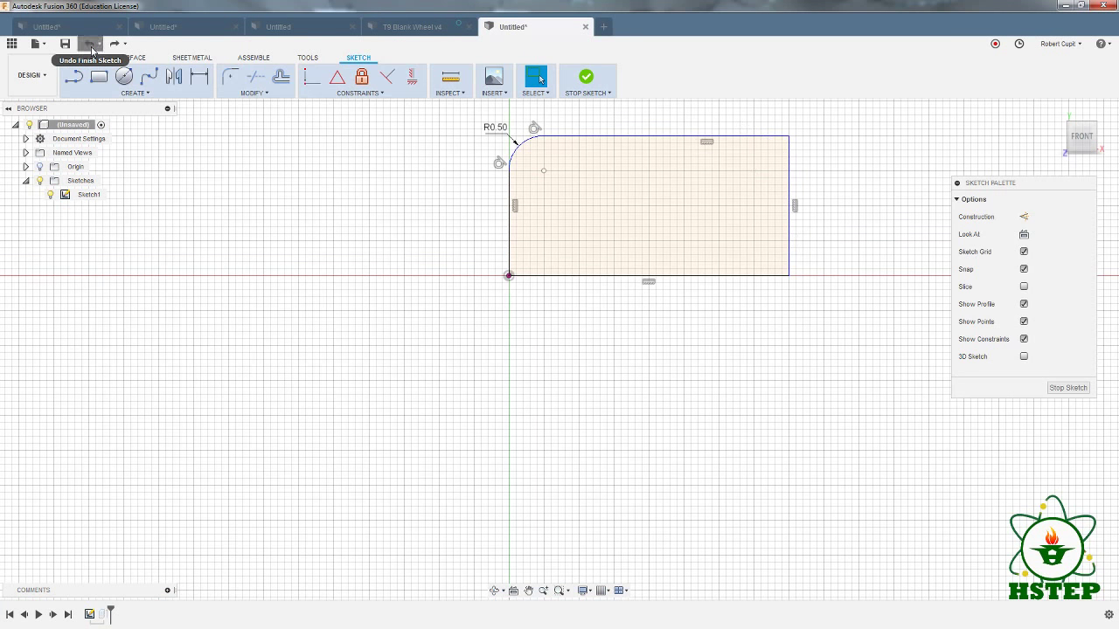
{"action": "left_click", "coordinate": [90, 45]}
{"action": "left_click", "coordinate": [1067, 387]}
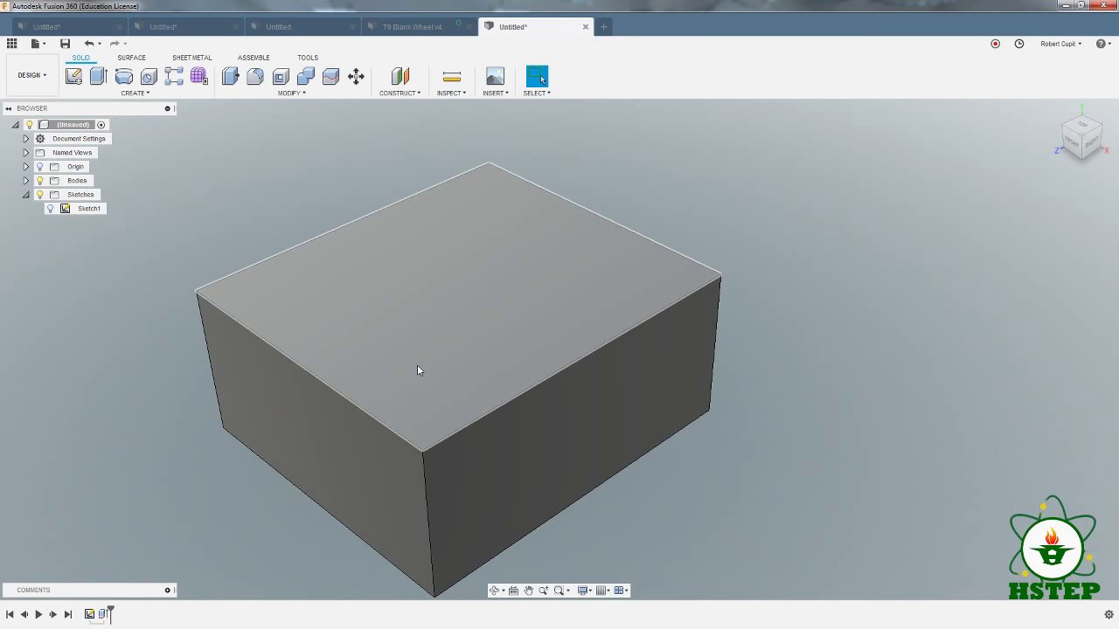
Fillet the block's four long front-to-back edges with a constant radius and return to the home view
{"action": "left_click", "coordinate": [253, 79]}
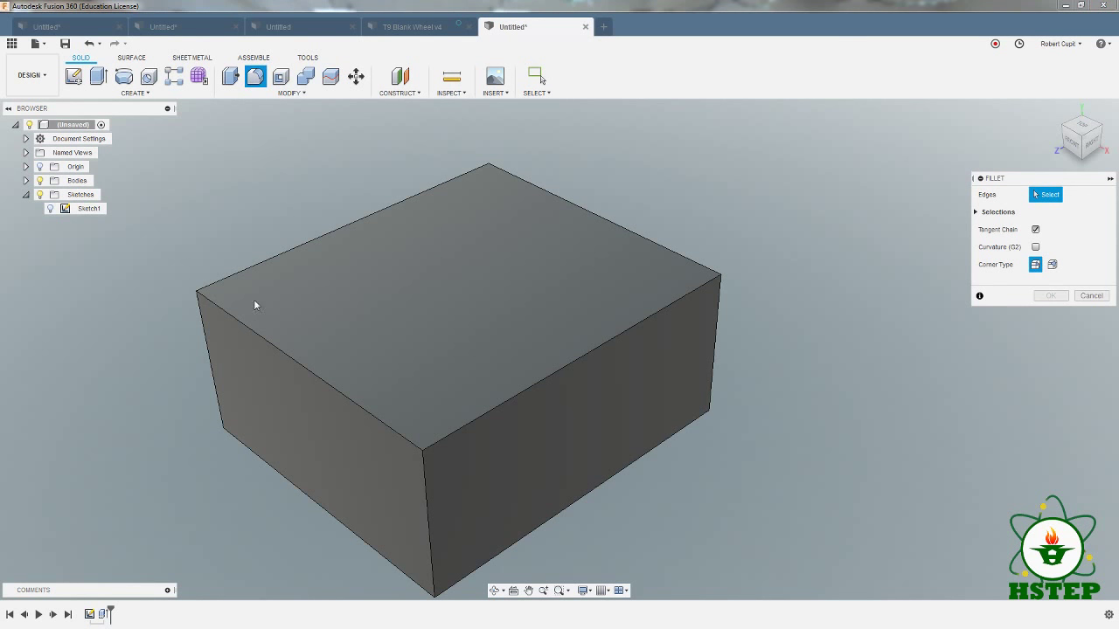
{"action": "left_click", "coordinate": [249, 270]}
{"action": "left_click", "coordinate": [511, 395]}
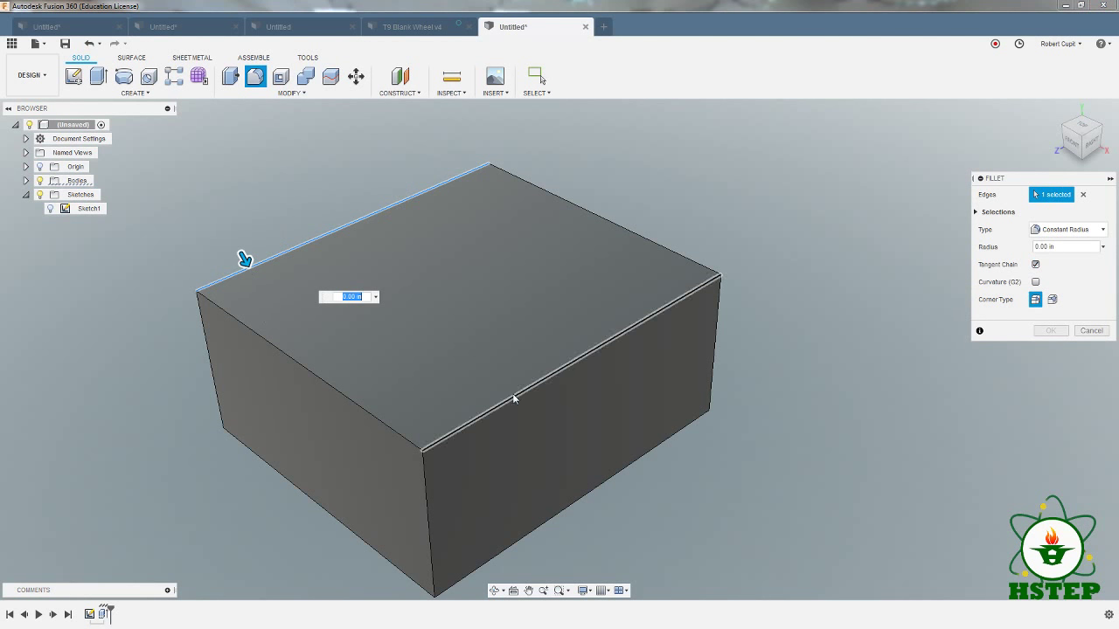
{"action": "mouse_move", "coordinate": [564, 490]}
{"action": "middle_mouse_down", "text": "shift"}
{"action": "mouse_move", "coordinate": [576, 511]}
{"action": "mouse_move", "coordinate": [559, 498]}
{"action": "middle_mouse_up", "text": "shift"}
{"action": "left_click", "coordinate": [1060, 111]}
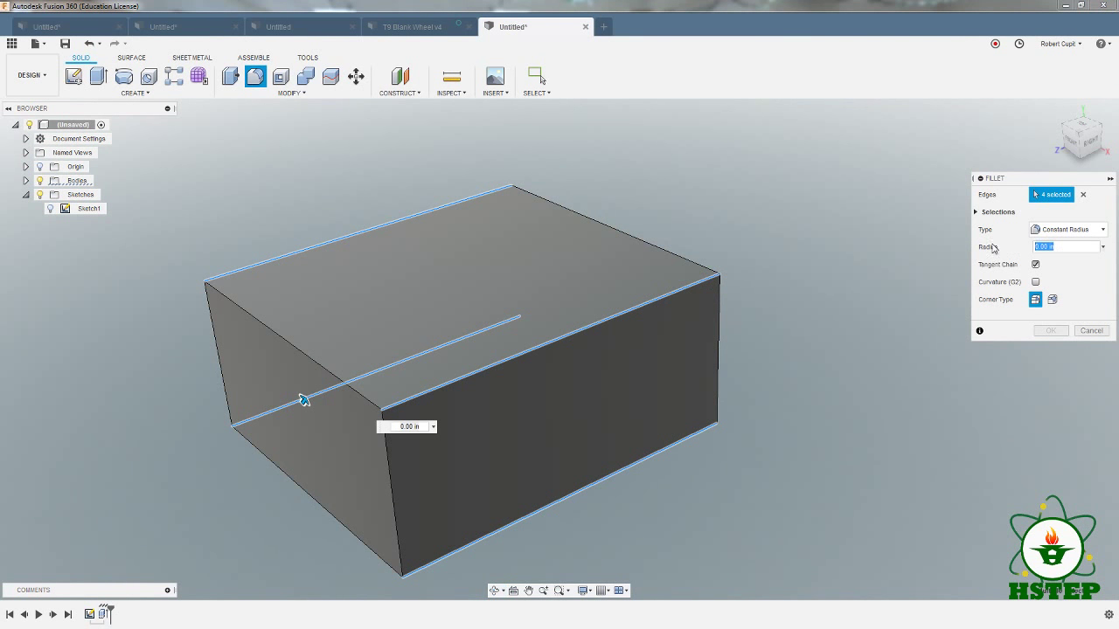
{"action": "key", "text": "Return"}
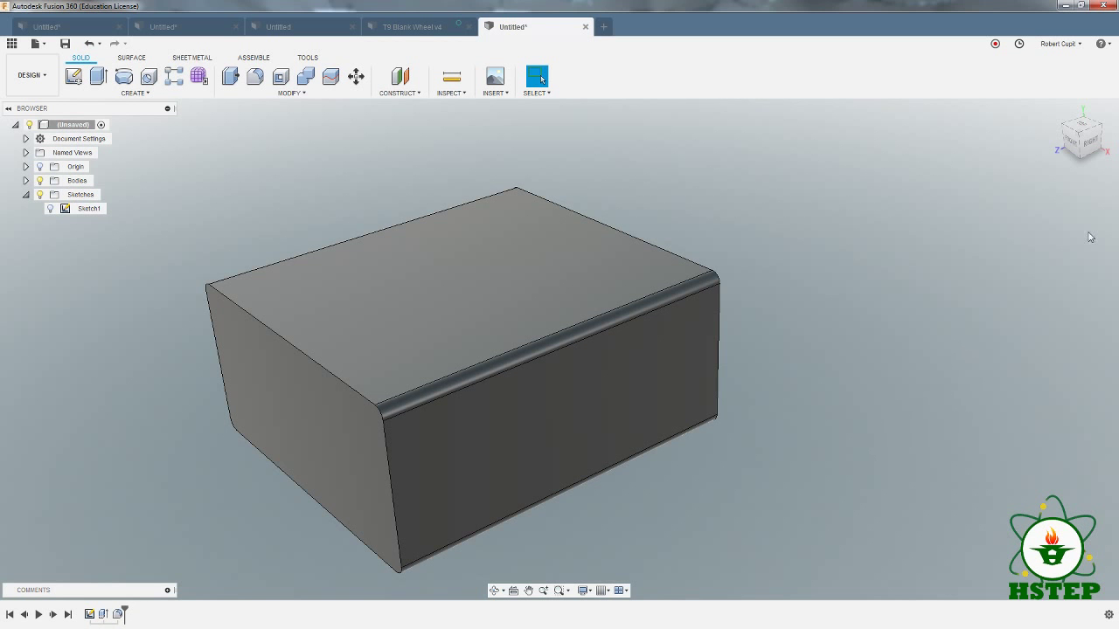
{"action": "left_click", "coordinate": [1083, 137]}
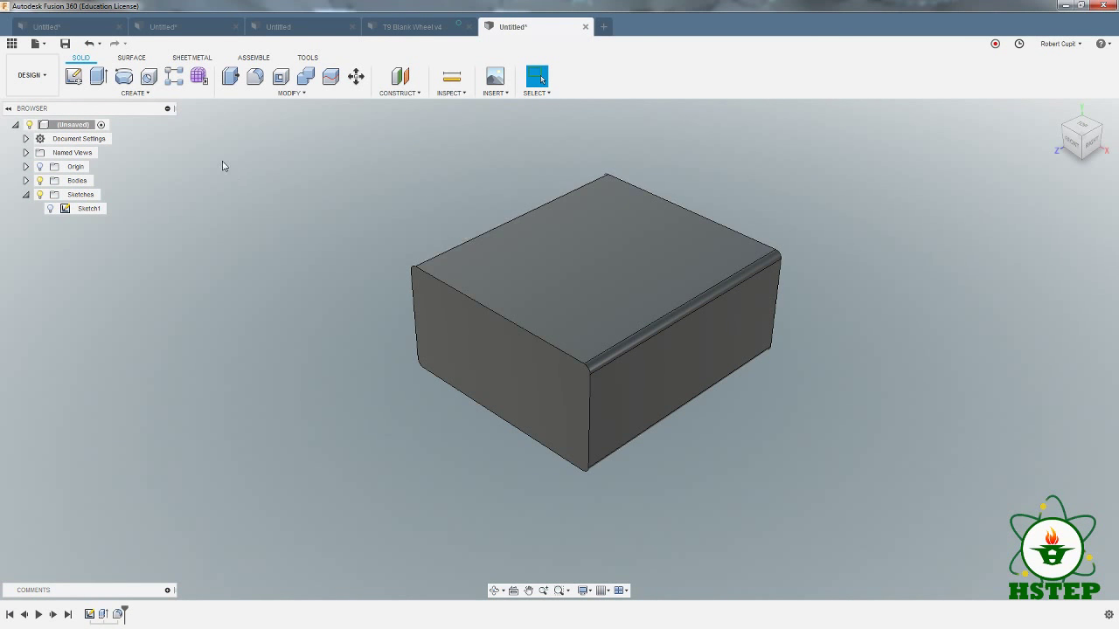
Start a sketch on the block's top face and draw a line from the rear edge's midpoint straight to the face's center
{"action": "left_click", "coordinate": [73, 76]}
{"action": "left_click", "coordinate": [512, 278]}
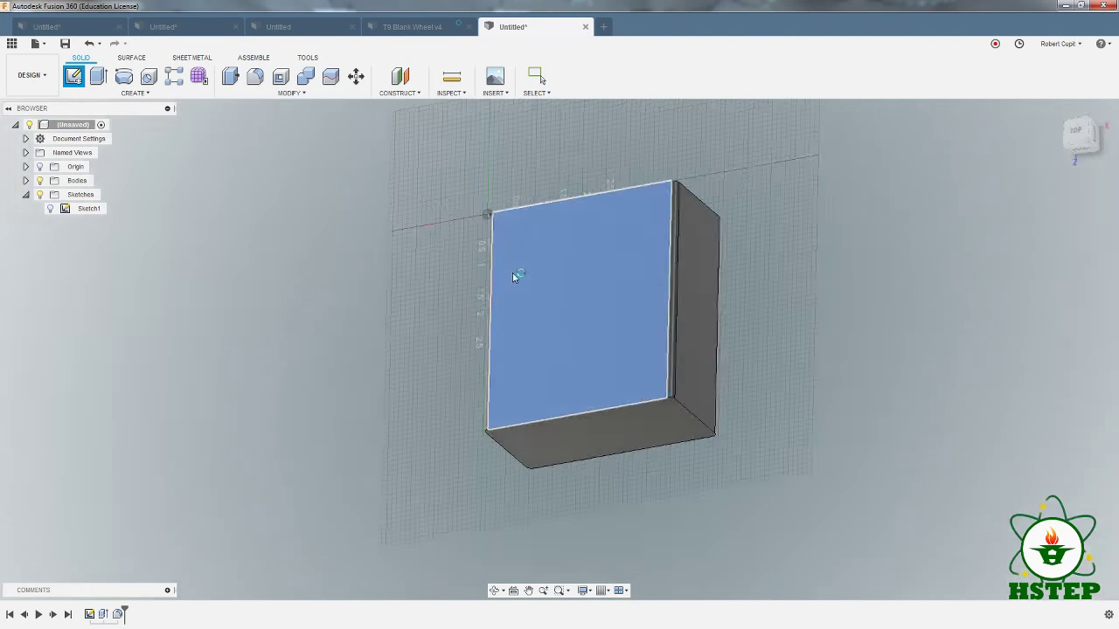
{"action": "left_click", "coordinate": [75, 79]}
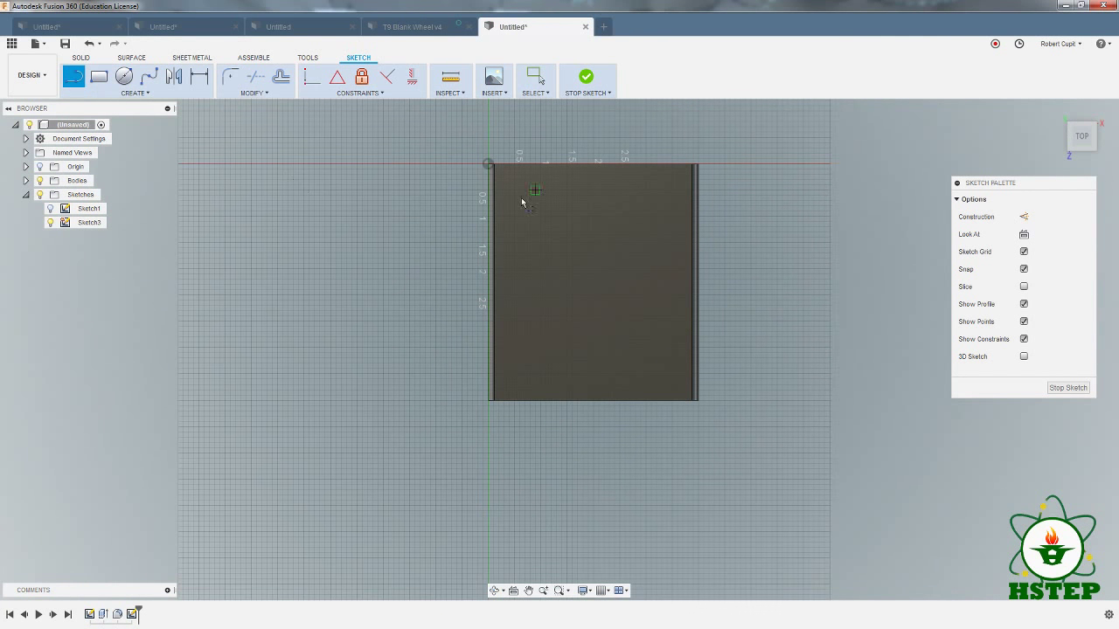
{"action": "scroll", "coordinate": [612, 181], "scroll_direction": "up", "scroll_amount": 3}
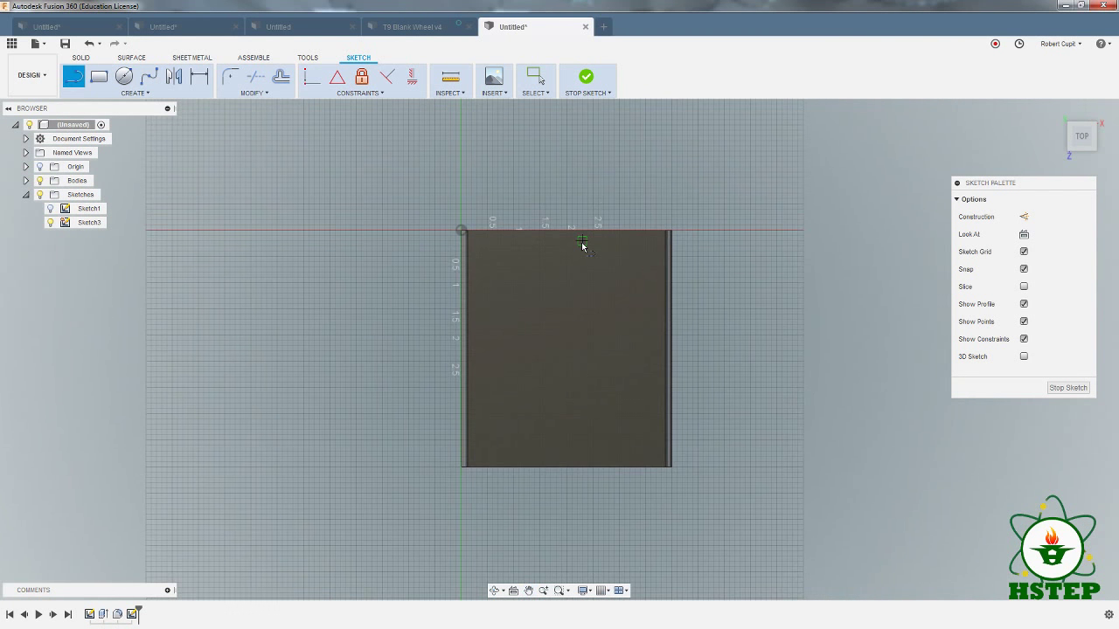
{"action": "scroll", "coordinate": [570, 235], "scroll_direction": "up", "scroll_amount": 2}
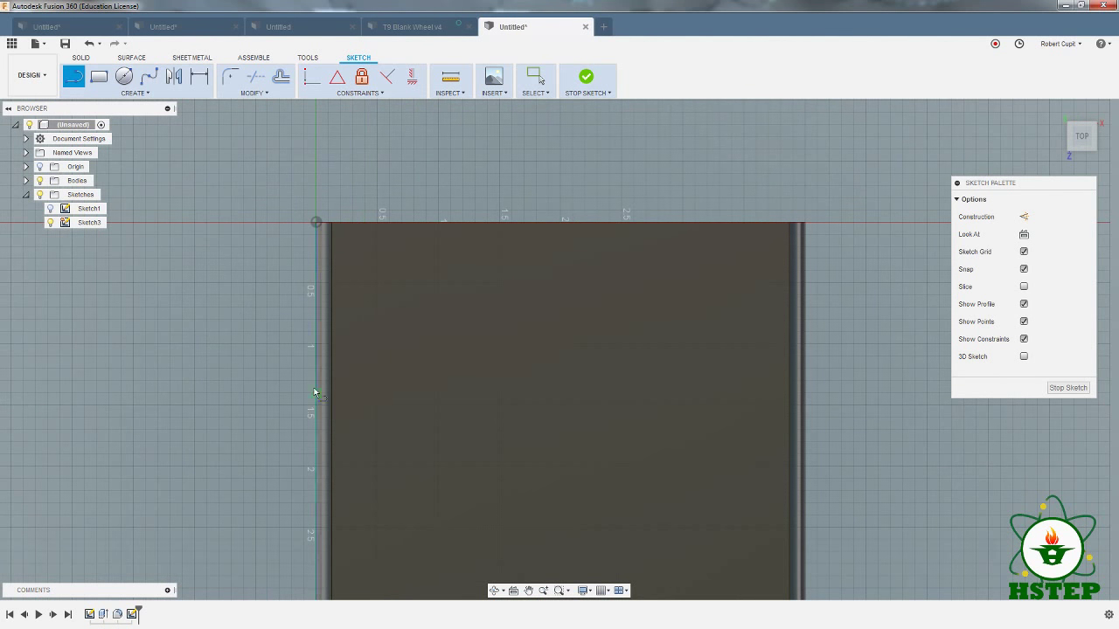
{"action": "key", "text": "super+plus"}
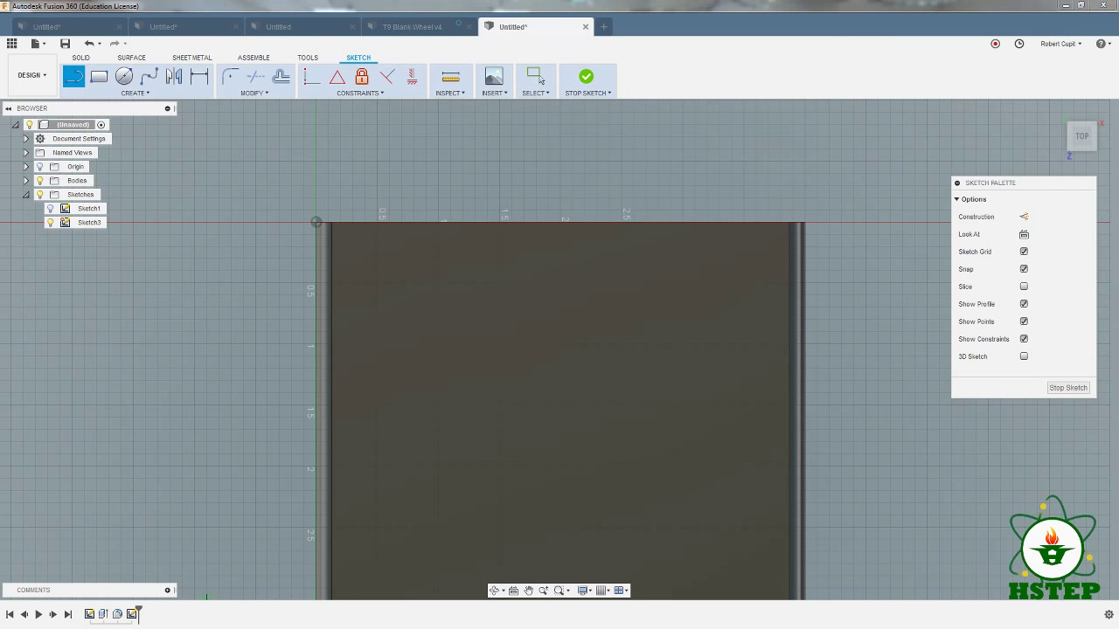
{"action": "left_click", "coordinate": [223, 289]}
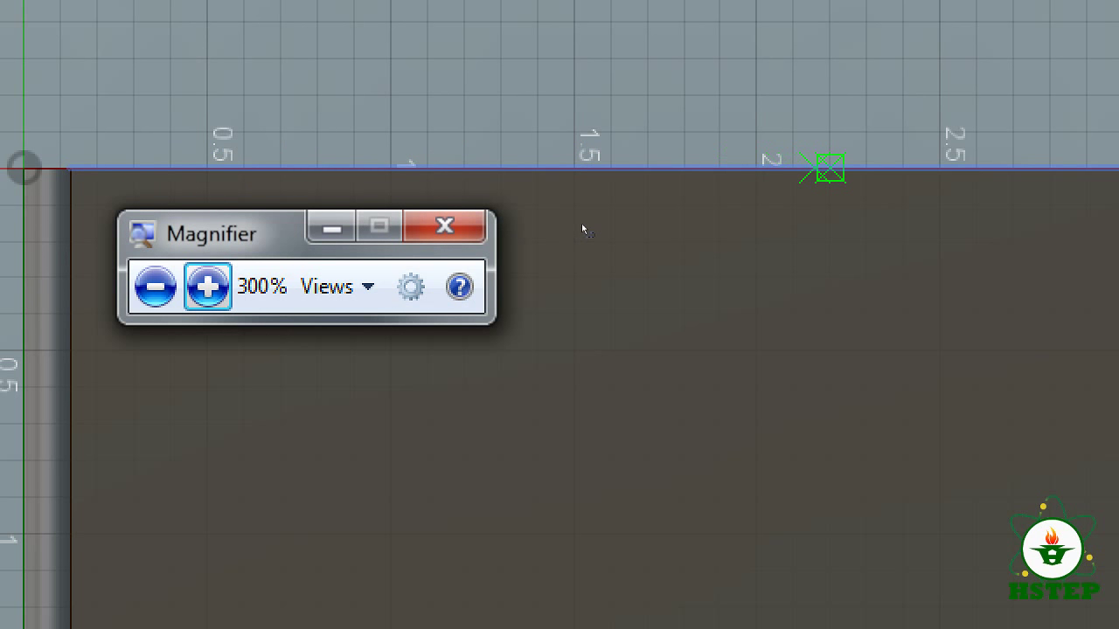
{"action": "key", "text": "l"}
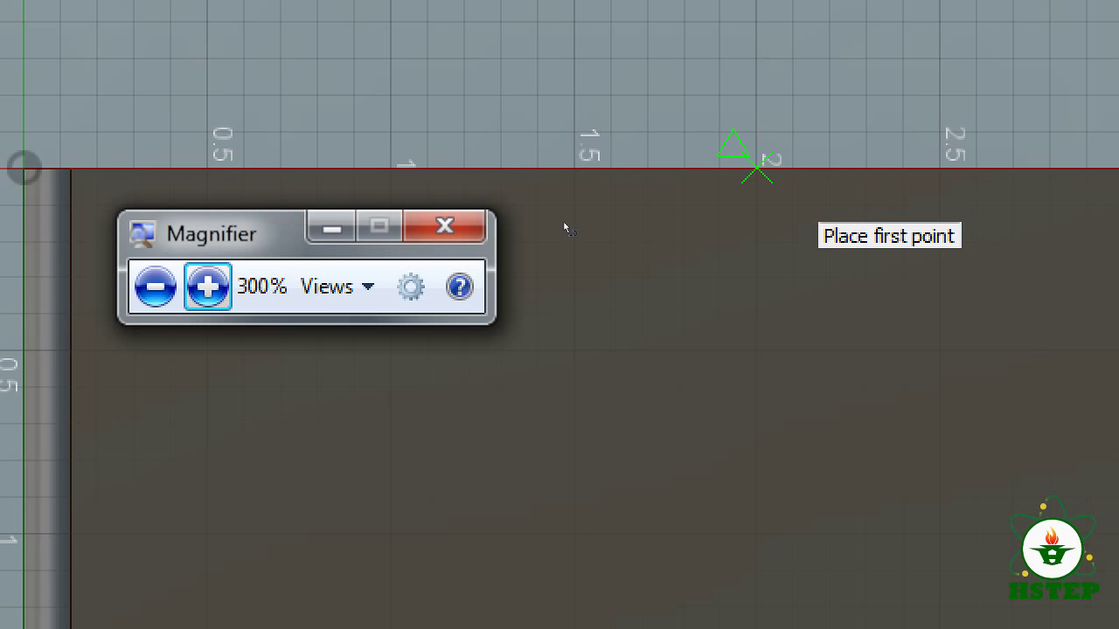
{"action": "left_click", "coordinate": [756, 170]}
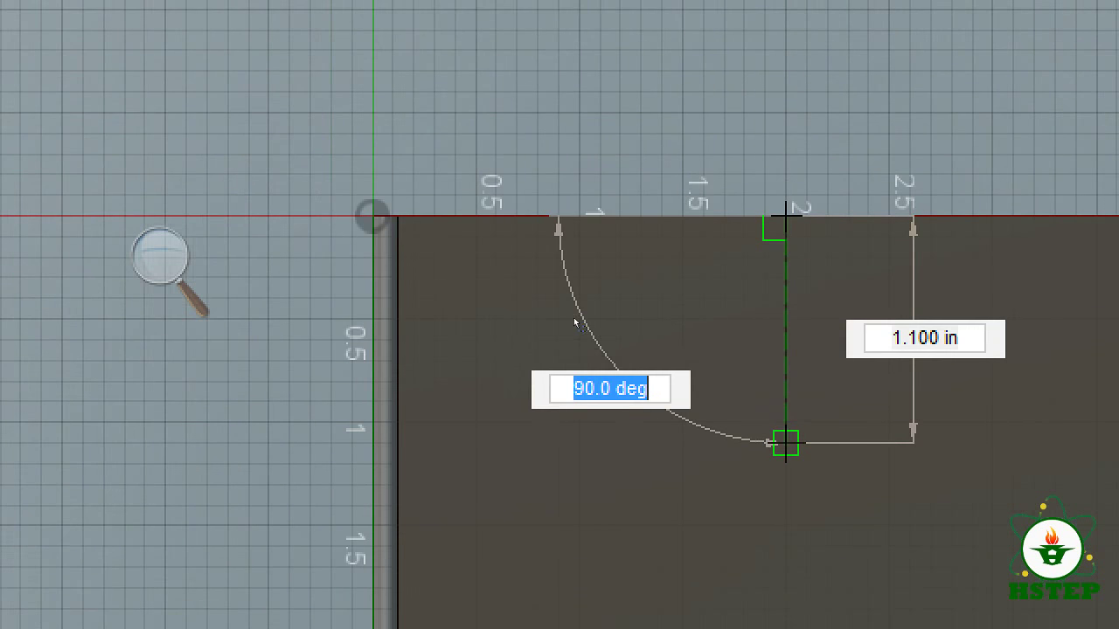
{"action": "key", "text": "super+minus"}
{"action": "key", "text": "super+minus"}
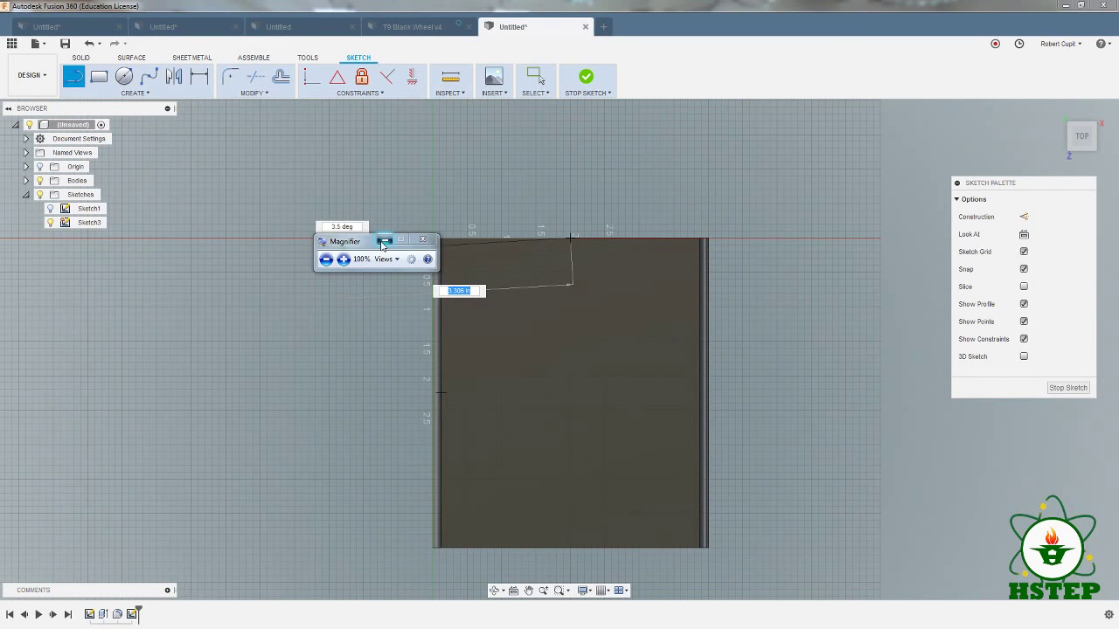
{"action": "left_click", "coordinate": [383, 242]}
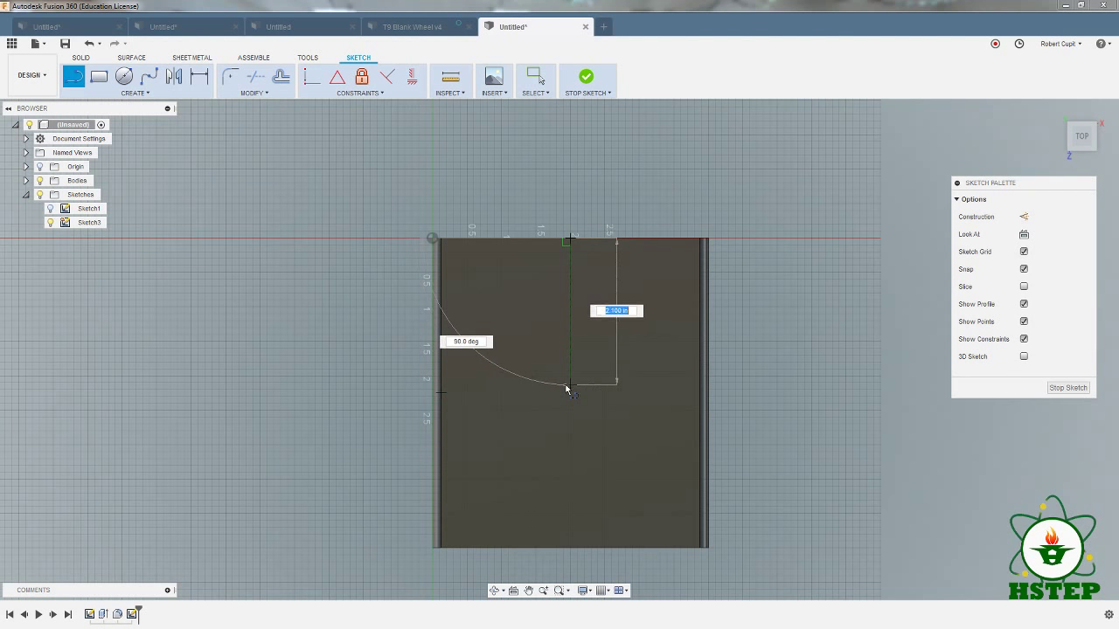
{"action": "left_click", "coordinate": [569, 393]}
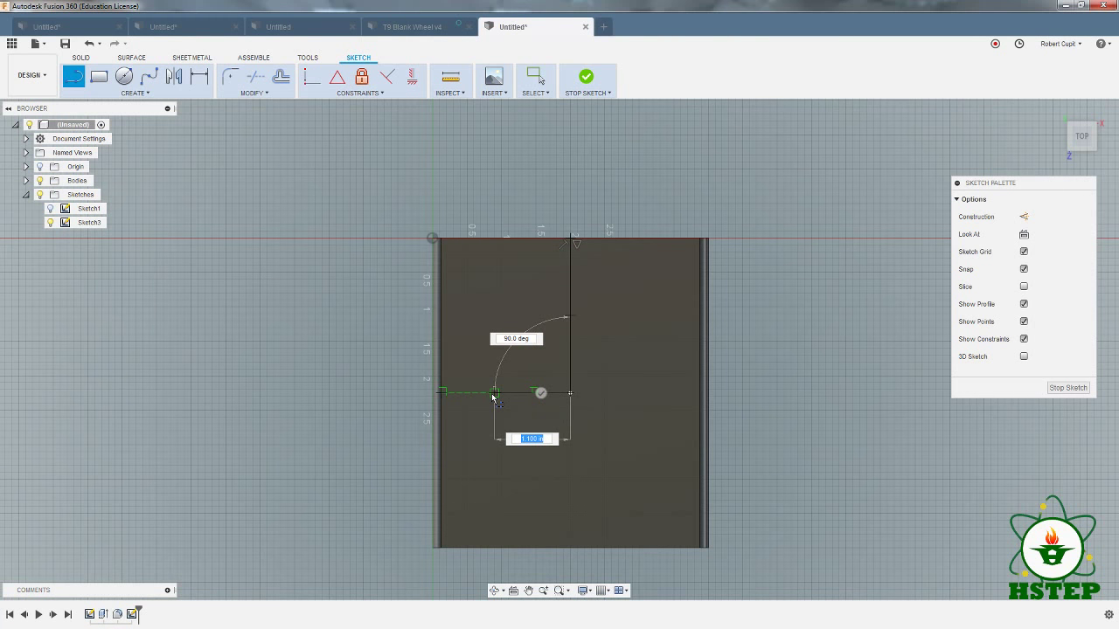
Complete the horizontal line extending about 1.10 in left of the vertical line's end, and draw another line from there to the right
{"action": "right_click", "coordinate": [389, 419]}
{"action": "left_click", "coordinate": [405, 425]}
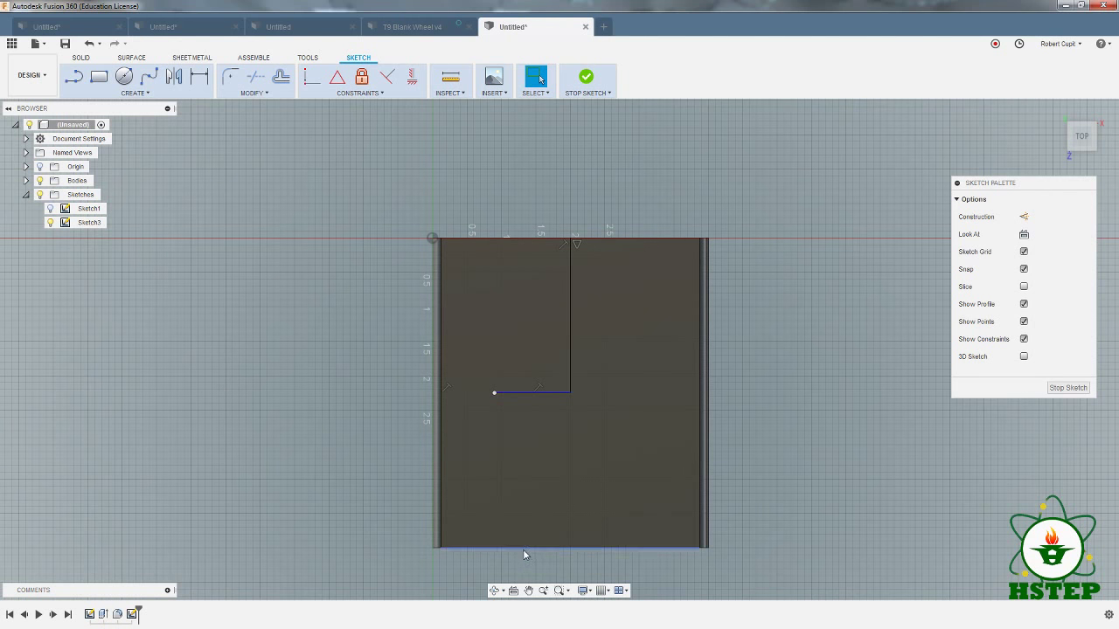
{"action": "right_click", "coordinate": [395, 400]}
{"action": "left_click", "coordinate": [407, 424]}
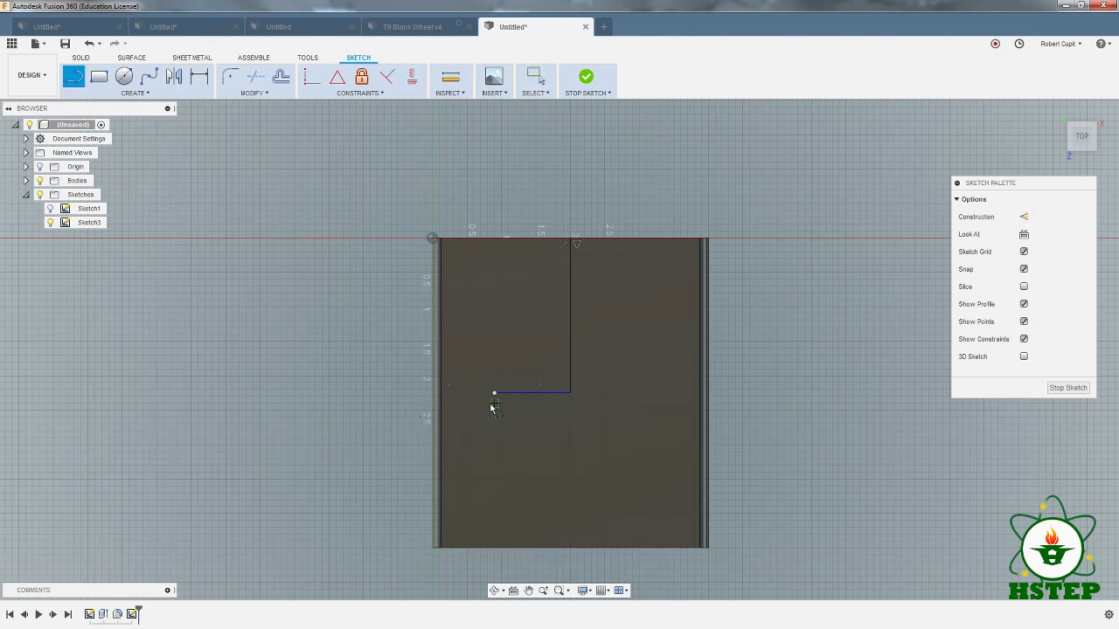
{"action": "left_click", "coordinate": [632, 392]}
{"action": "key", "text": "Escape"}
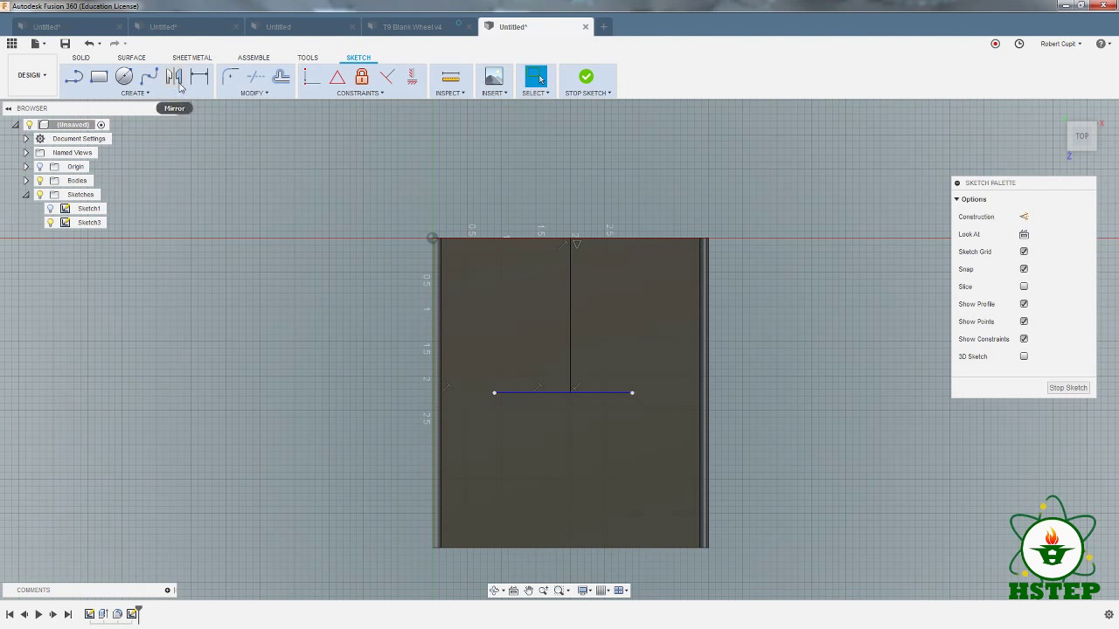
Draw a center-diameter circle centered on the left end of the horizontal line on the top face
{"action": "left_click", "coordinate": [124, 77]}
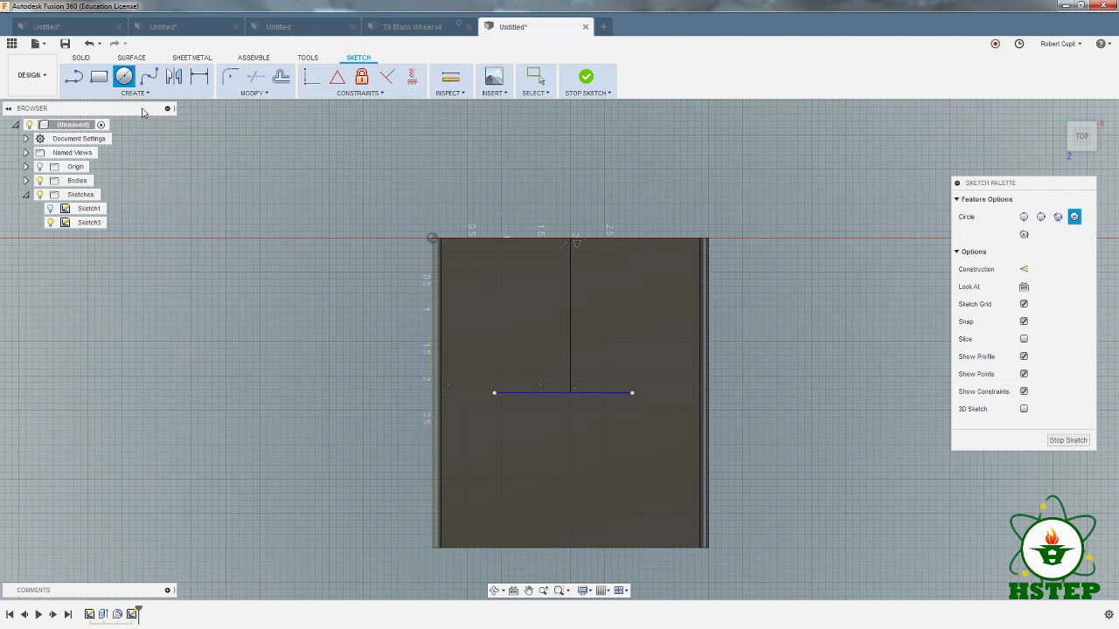
{"action": "left_click", "coordinate": [494, 393]}
{"action": "left_click", "coordinate": [507, 367]}
{"action": "right_click", "coordinate": [382, 374]}
{"action": "left_click", "coordinate": [395, 379]}
Draw a slightly larger center-diameter circle centered on the right end of the horizontal line
{"action": "right_click", "coordinate": [761, 373]}
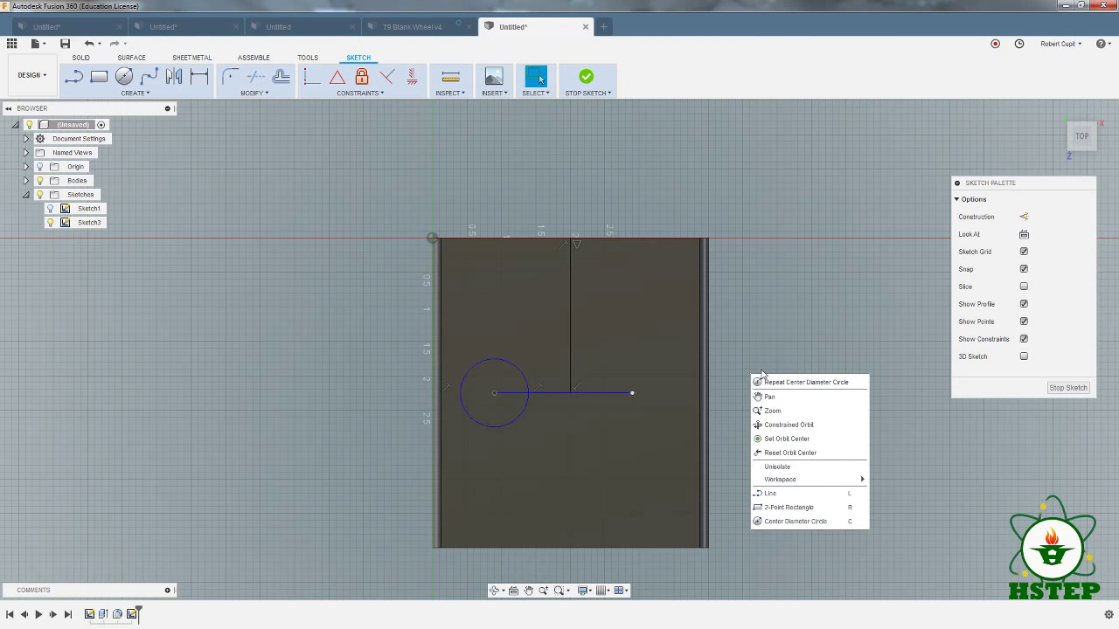
{"action": "left_click", "coordinate": [762, 382]}
{"action": "left_click", "coordinate": [632, 393]}
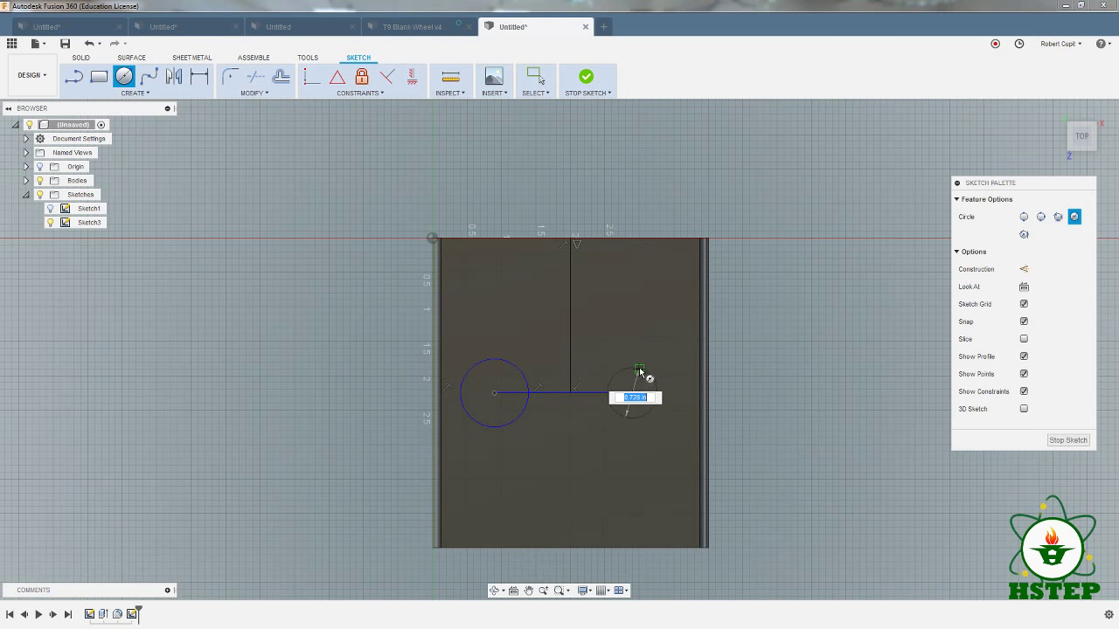
{"action": "left_click", "coordinate": [655, 368]}
{"action": "right_click", "coordinate": [782, 376]}
{"action": "left_click", "coordinate": [795, 382]}
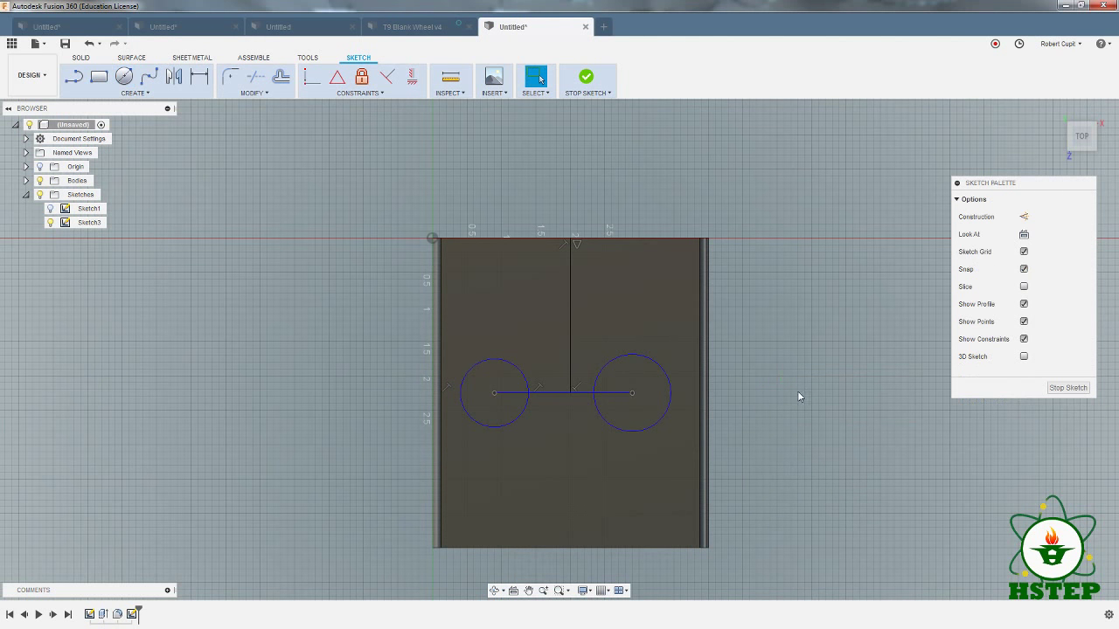
Finish the sketch and extrude both circles downward into the block to cut two holes in its top face
{"action": "left_click", "coordinate": [1068, 387]}
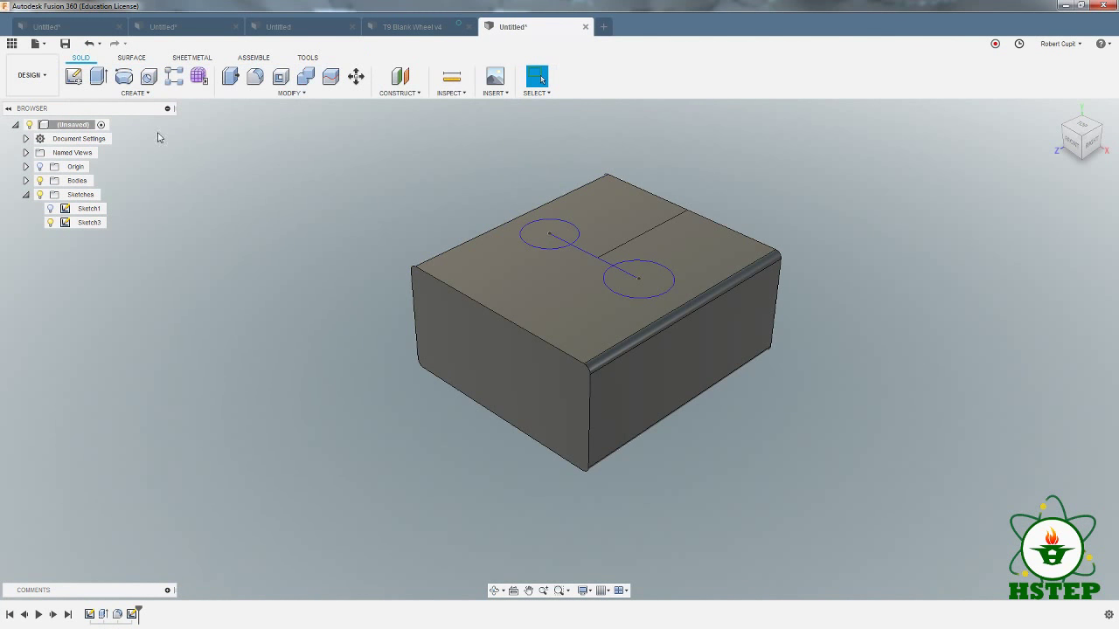
{"action": "left_click", "coordinate": [98, 77]}
{"action": "left_click", "coordinate": [552, 243]}
{"action": "left_click", "coordinate": [637, 275]}
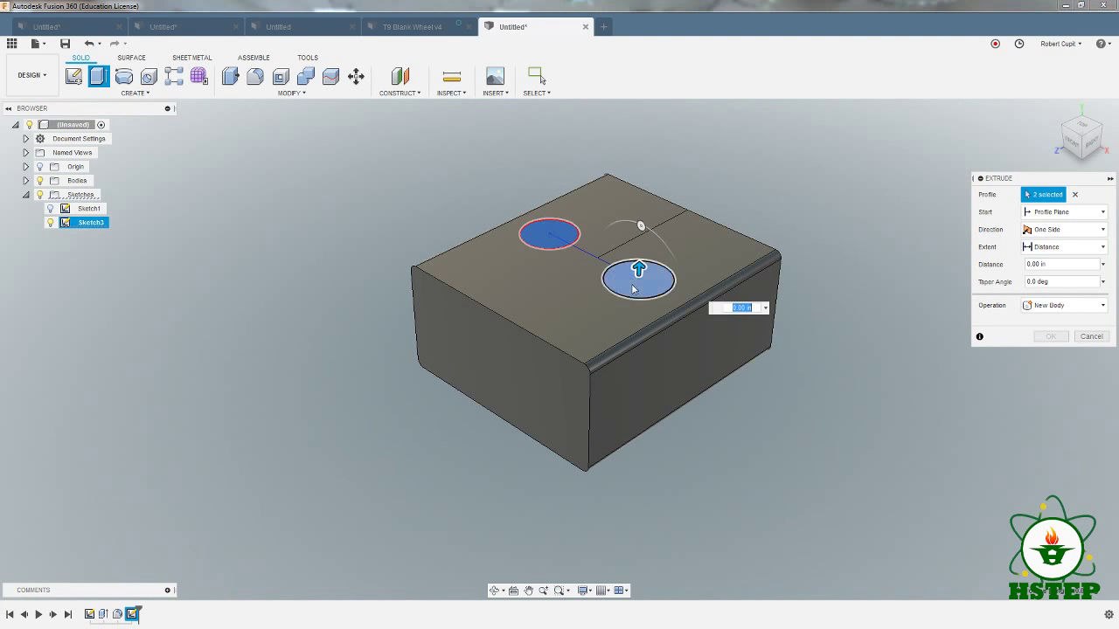
{"action": "left_click_drag", "start_coordinate": [635, 274], "coordinate": [636, 303]}
{"action": "left_click", "coordinate": [1048, 355]}
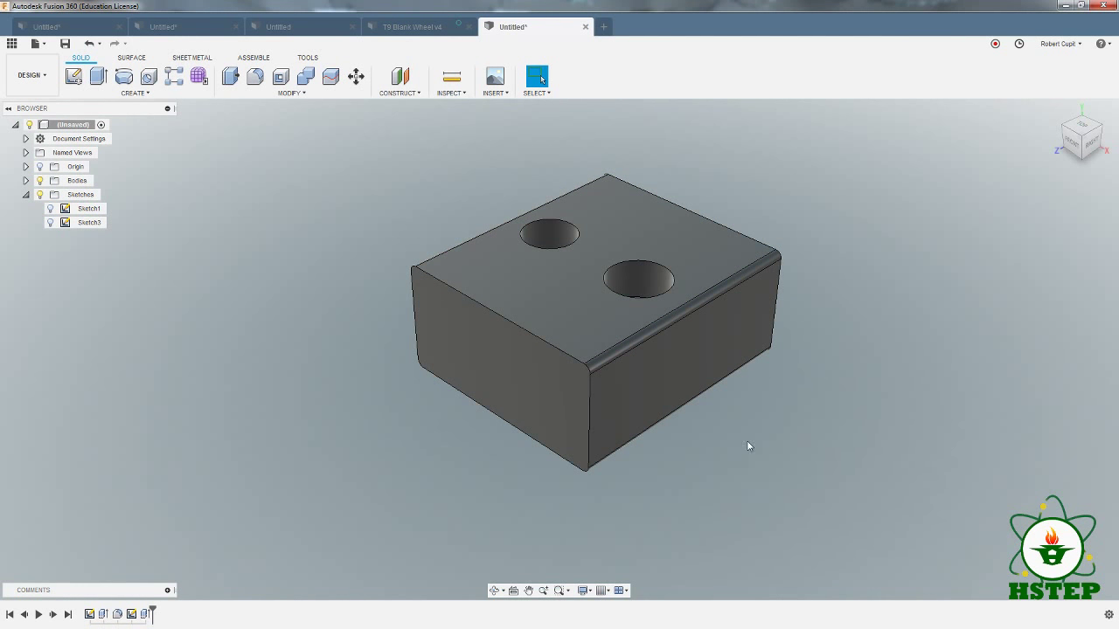
Start a sketch on the block's front face and draw a horizontal line inward from the left edge's midpoint
{"action": "left_click", "coordinate": [74, 77]}
{"action": "left_click", "coordinate": [497, 364]}
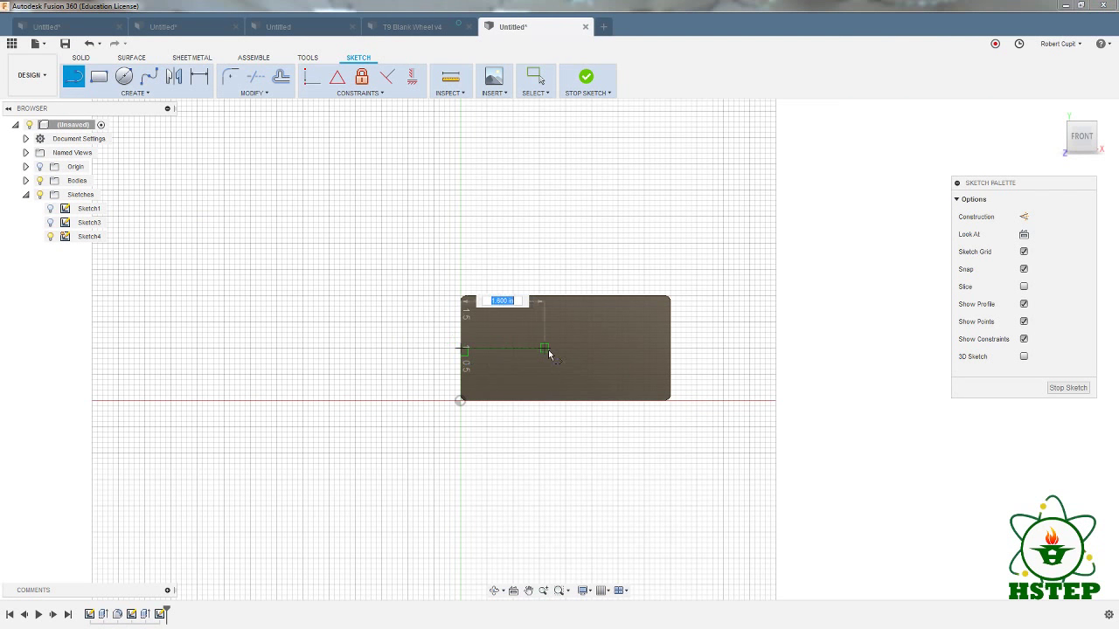
{"action": "left_click", "coordinate": [523, 348]}
{"action": "right_click", "coordinate": [404, 402]}
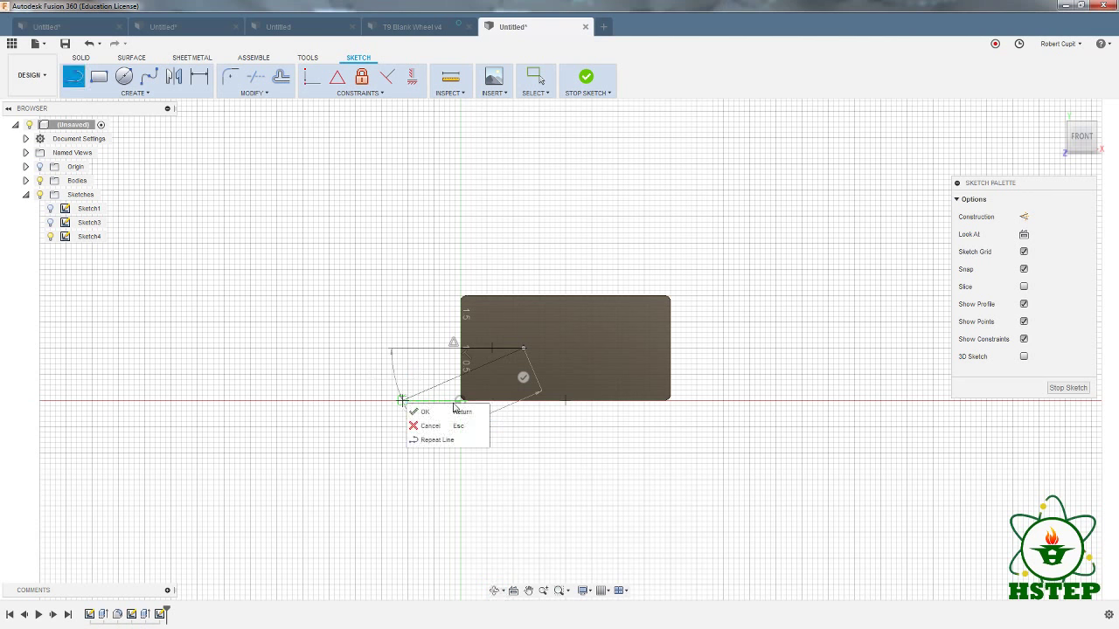
{"action": "left_click", "coordinate": [452, 425]}
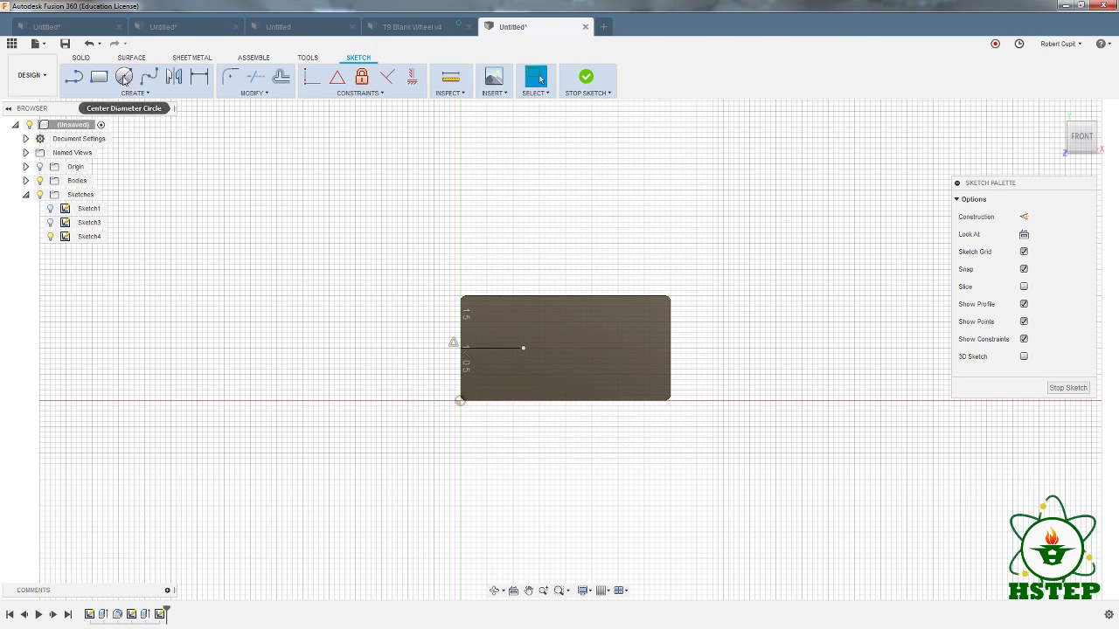
Draw a small center-diameter circle centered on the inner end of the horizontal line on the front face
{"action": "left_click", "coordinate": [124, 76]}
{"action": "left_click", "coordinate": [524, 350]}
{"action": "left_click", "coordinate": [534, 362]}
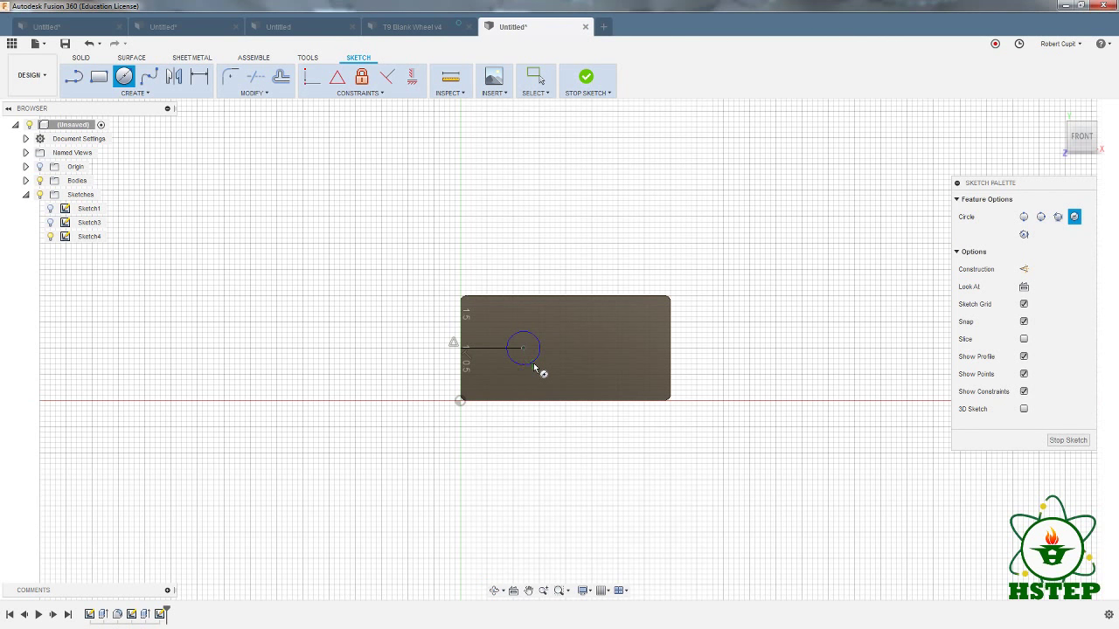
{"action": "right_click", "coordinate": [387, 407]}
{"action": "left_click", "coordinate": [416, 417]}
{"action": "right_click", "coordinate": [610, 458]}
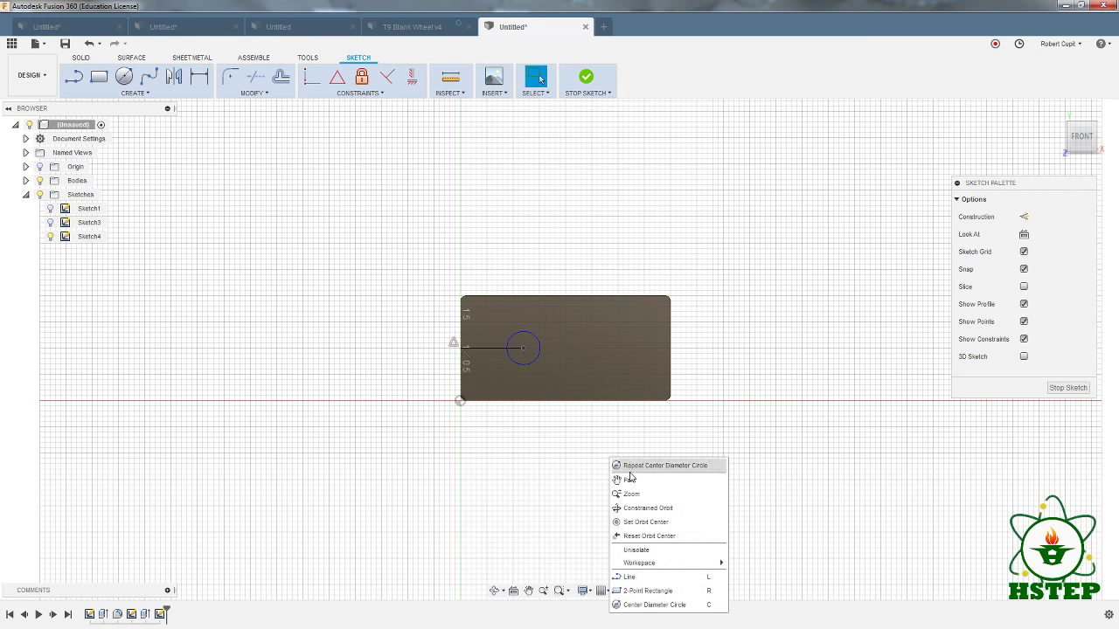
{"action": "left_click", "coordinate": [236, 258]}
Draw a short vertical line upward from the midpoint of the front face's bottom edge
{"action": "left_click", "coordinate": [74, 79]}
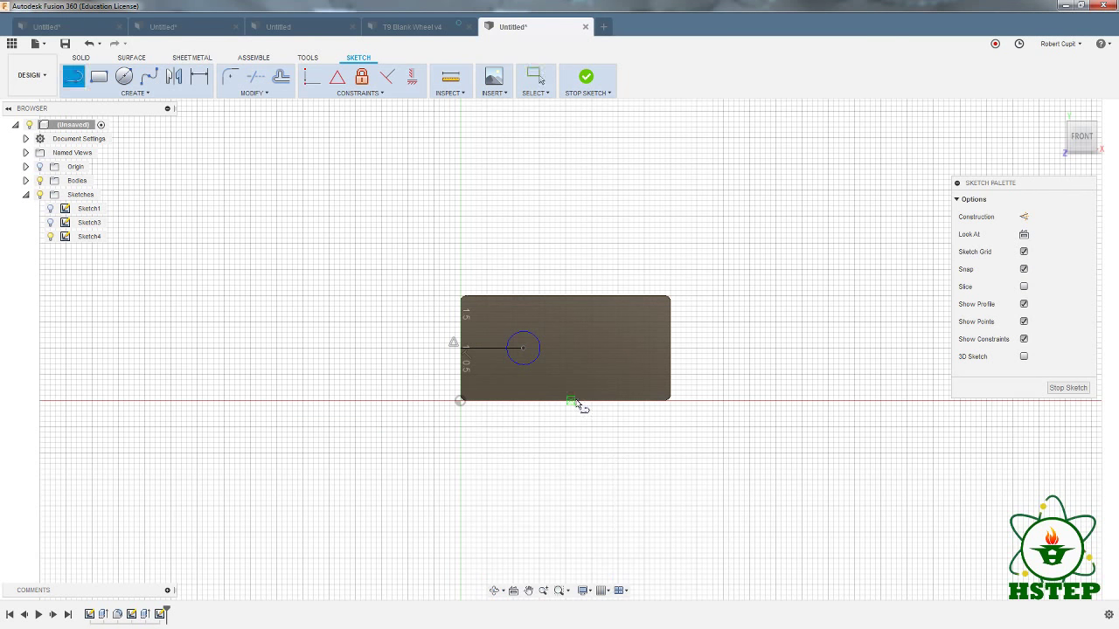
{"action": "left_click", "coordinate": [565, 375]}
{"action": "right_click", "coordinate": [639, 463]}
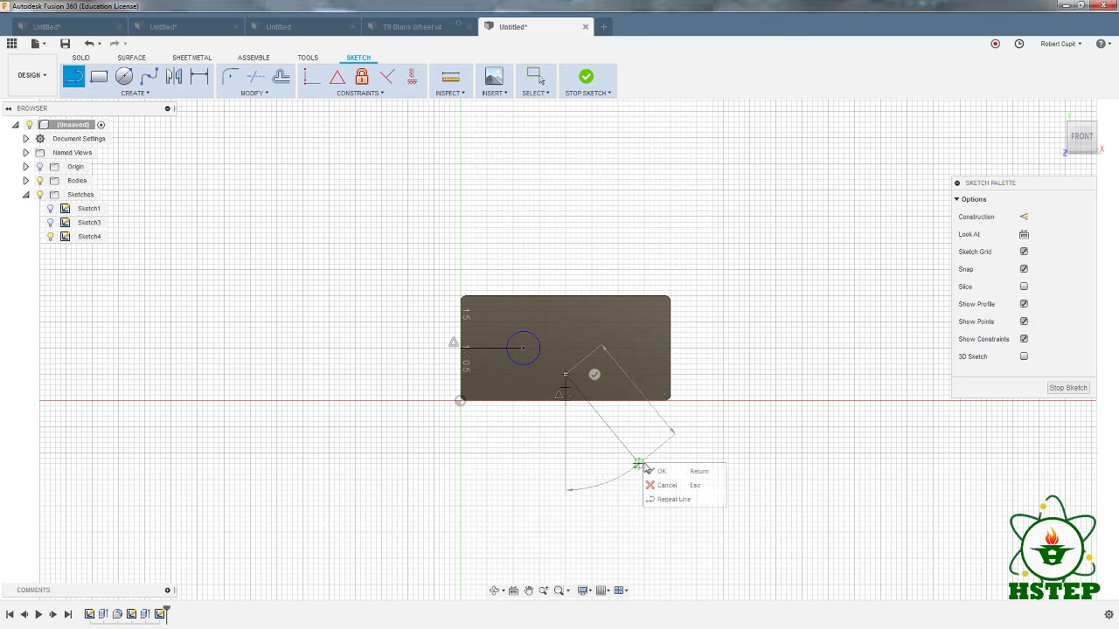
{"action": "left_click", "coordinate": [663, 472]}
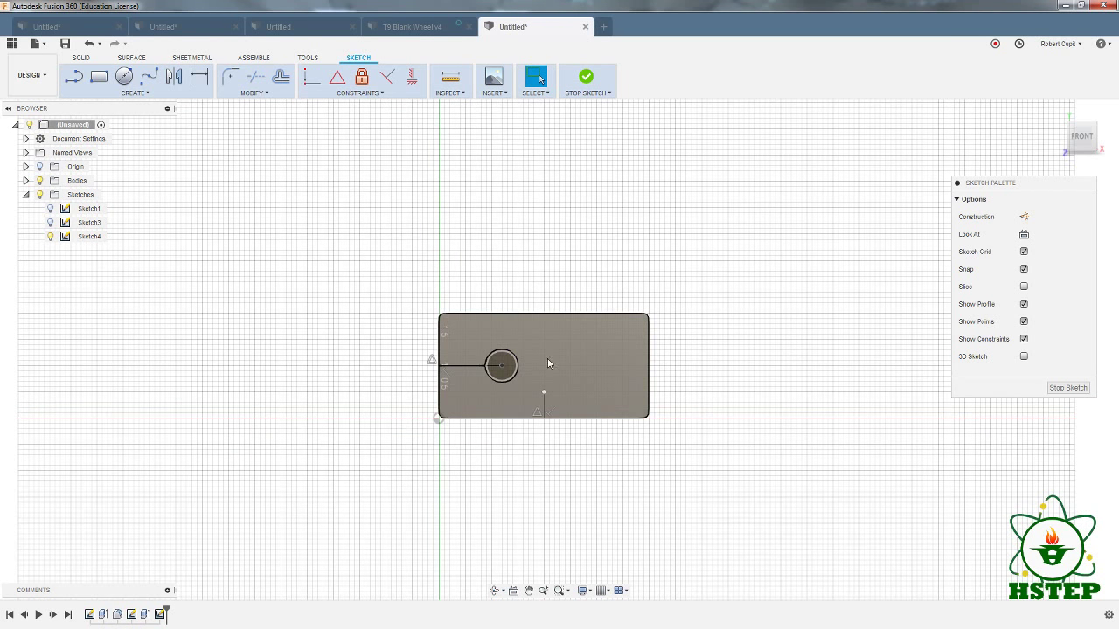
Mirror the small circle about the short vertical line and finish the sketch
{"action": "left_click", "coordinate": [178, 78]}
{"action": "left_click", "coordinate": [506, 383]}
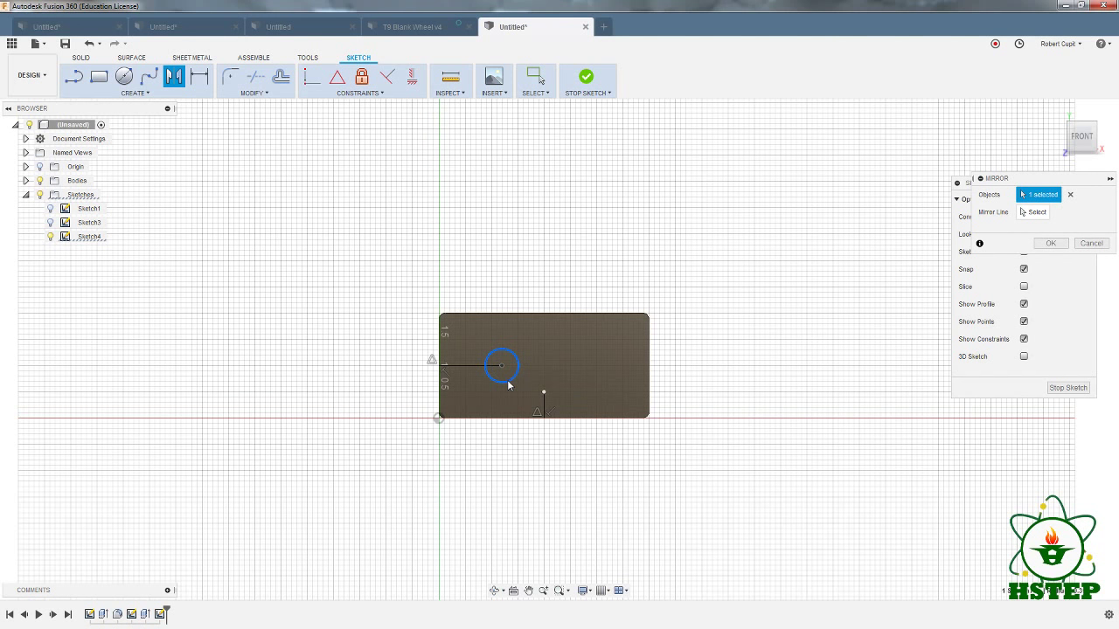
{"action": "left_click", "coordinate": [1031, 213]}
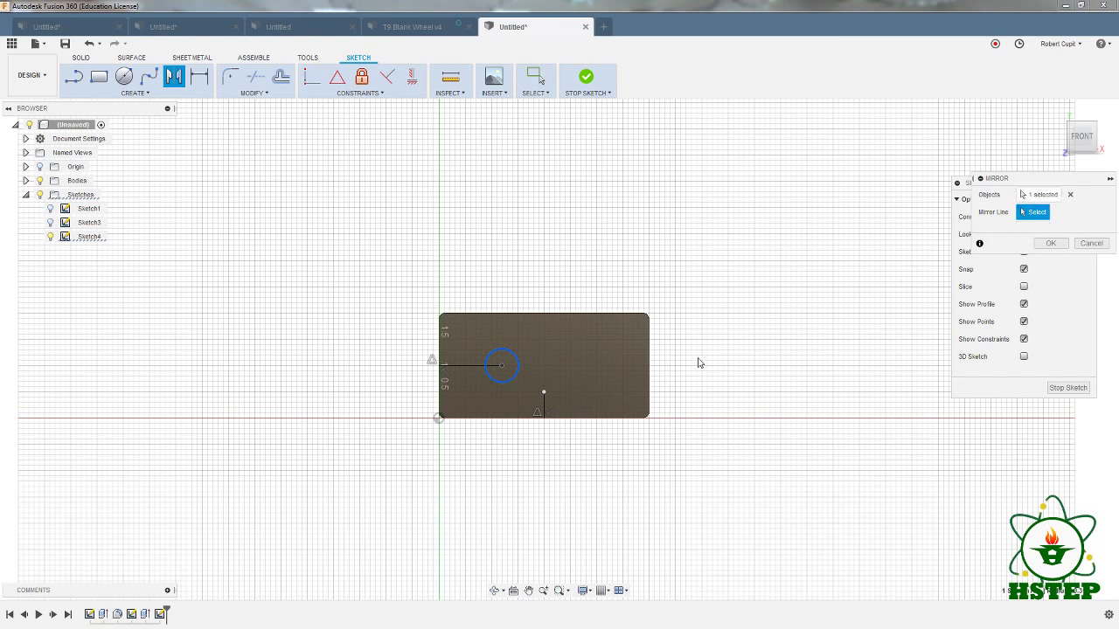
{"action": "left_click", "coordinate": [545, 401]}
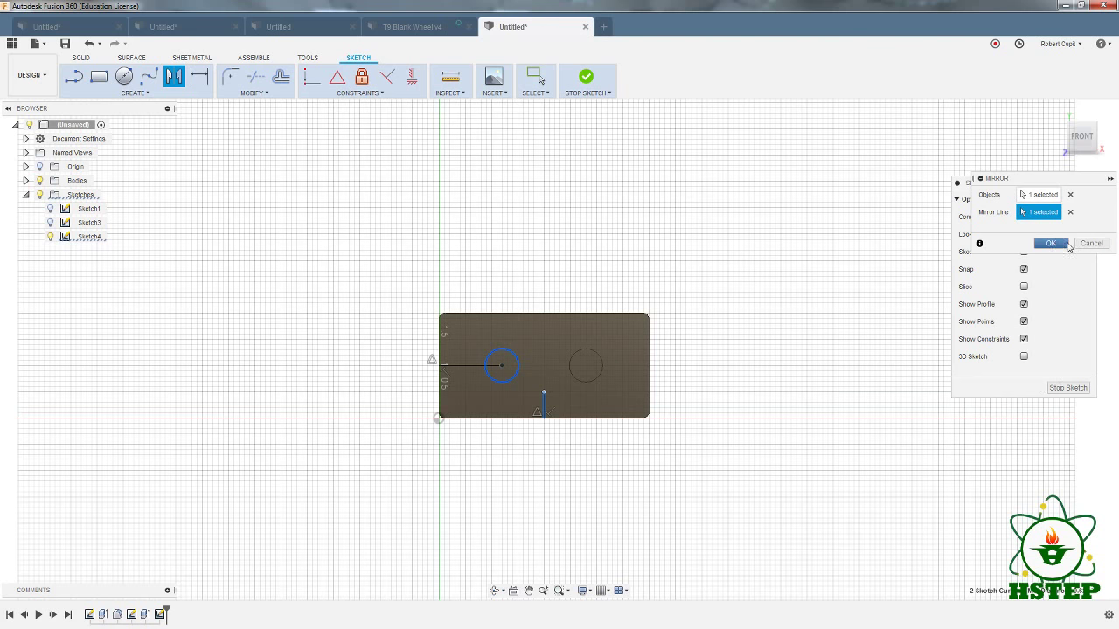
{"action": "left_click", "coordinate": [1065, 244]}
{"action": "left_click", "coordinate": [1052, 388]}
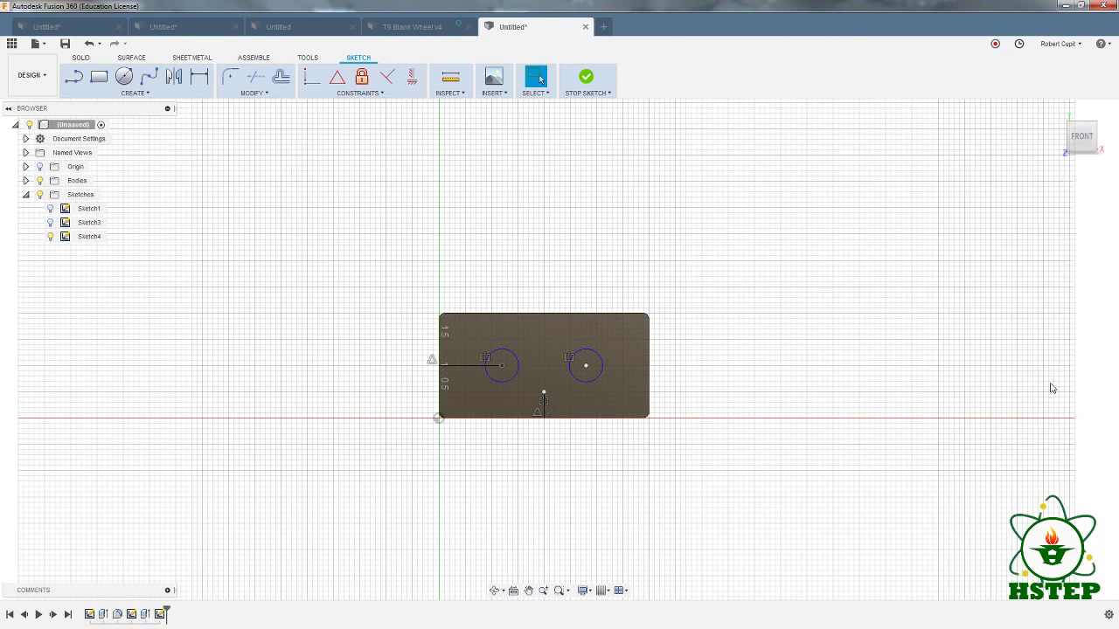
Extrude both front-face circles by -0.60 in as a cut into the block
{"action": "key", "text": "e"}
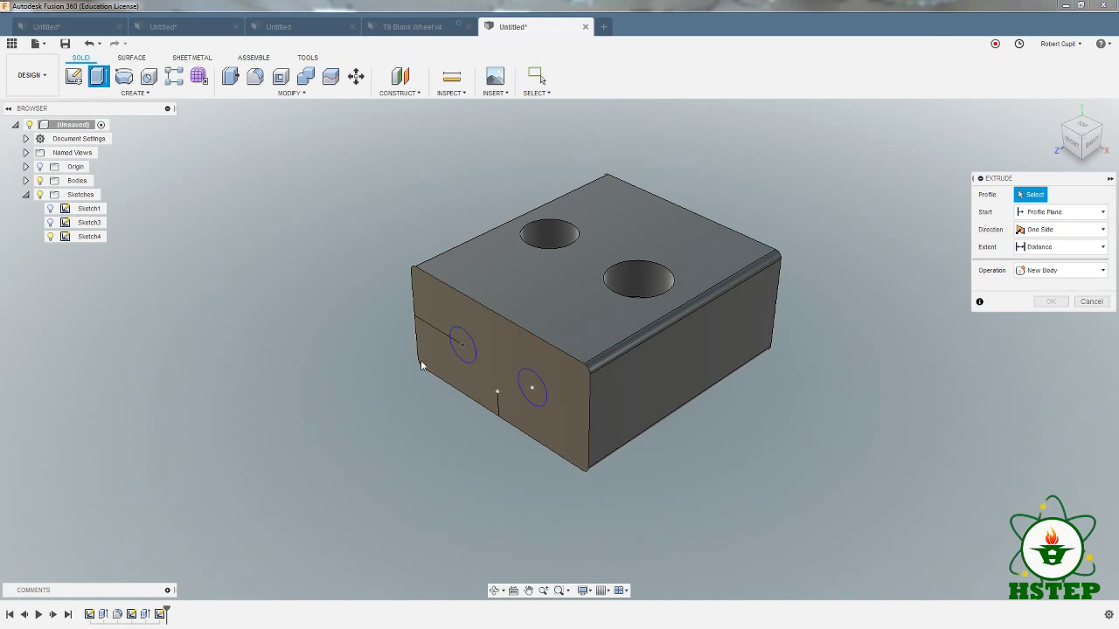
{"action": "left_click", "coordinate": [462, 345]}
{"action": "left_click", "coordinate": [531, 389]}
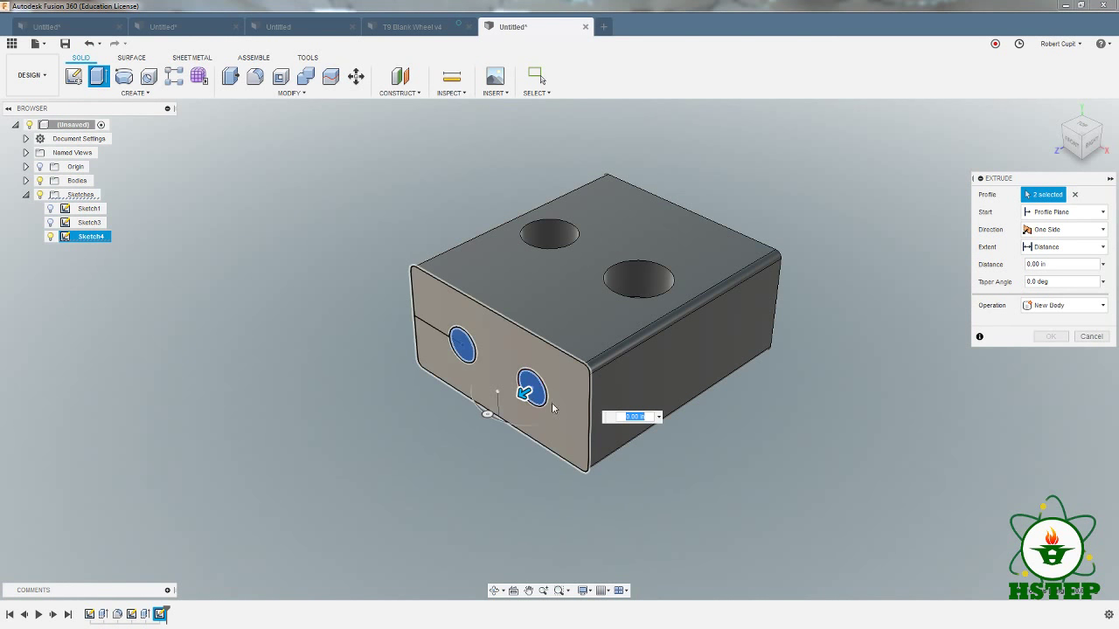
{"action": "left_click_drag", "start_coordinate": [525, 392], "coordinate": [568, 365]}
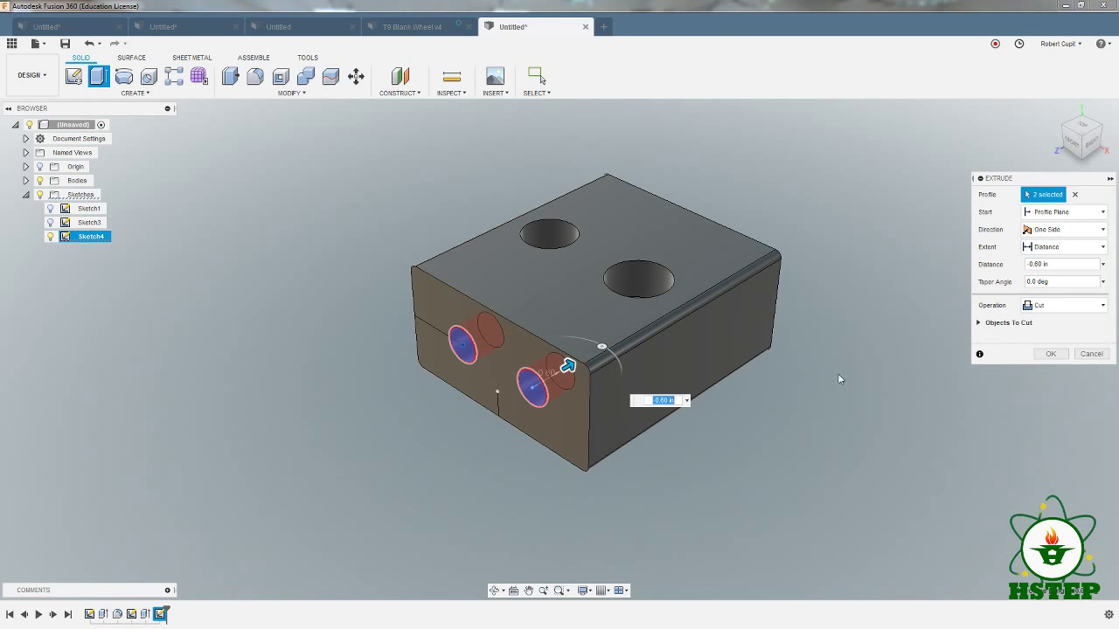
{"action": "left_click", "coordinate": [1055, 355]}
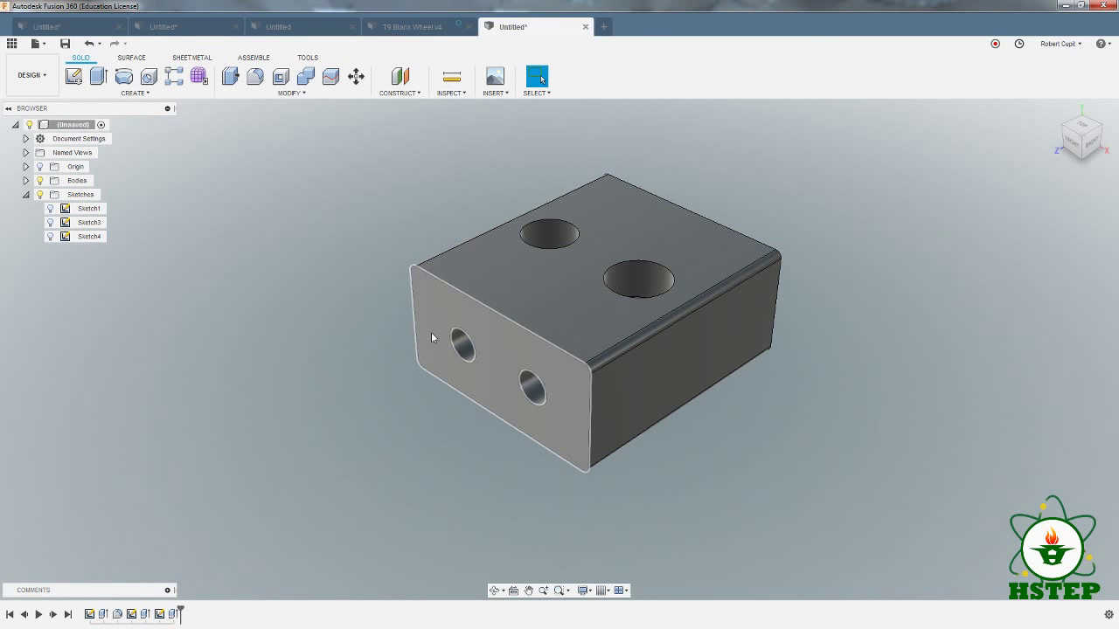
{"action": "left_click", "coordinate": [291, 92]}
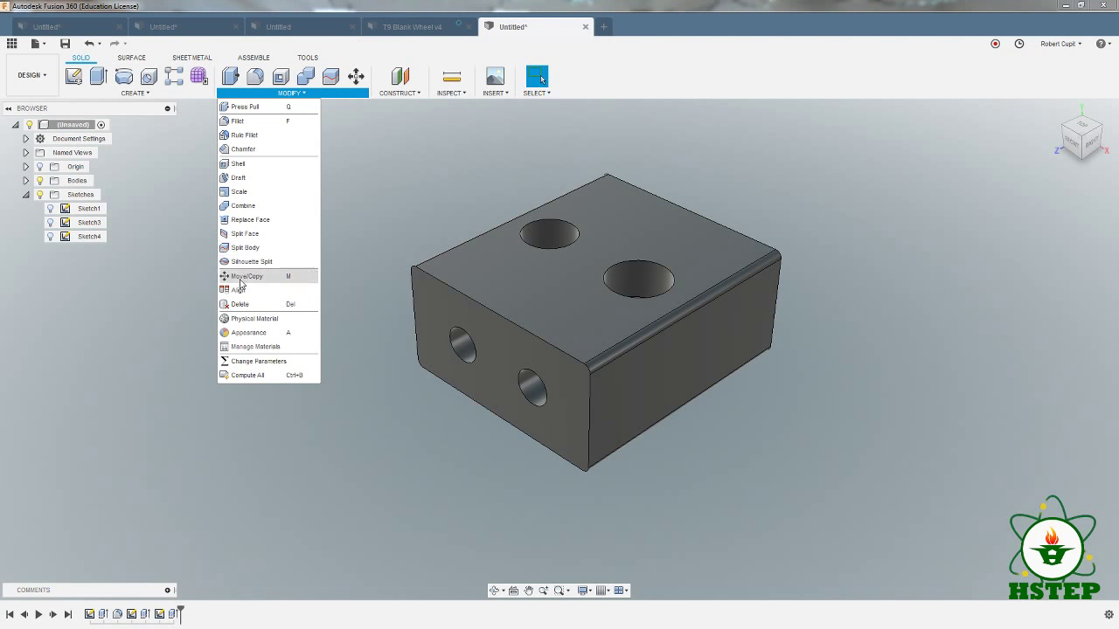
{"action": "mouse_move", "coordinate": [250, 178]}
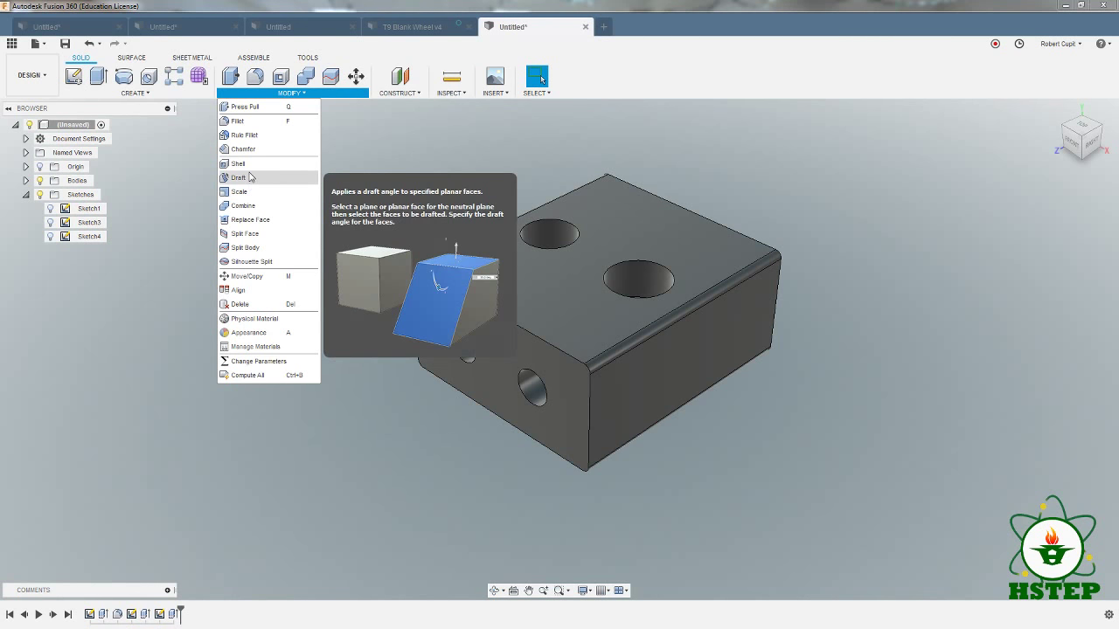
{"action": "mouse_move", "coordinate": [251, 293]}
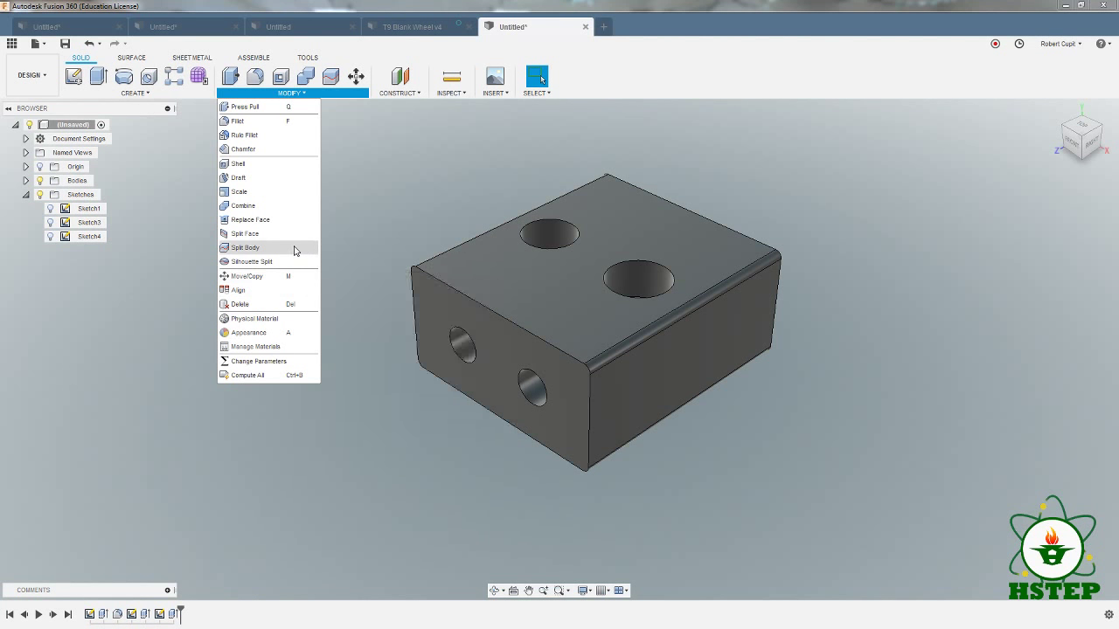
{"action": "left_click", "coordinate": [444, 165]}
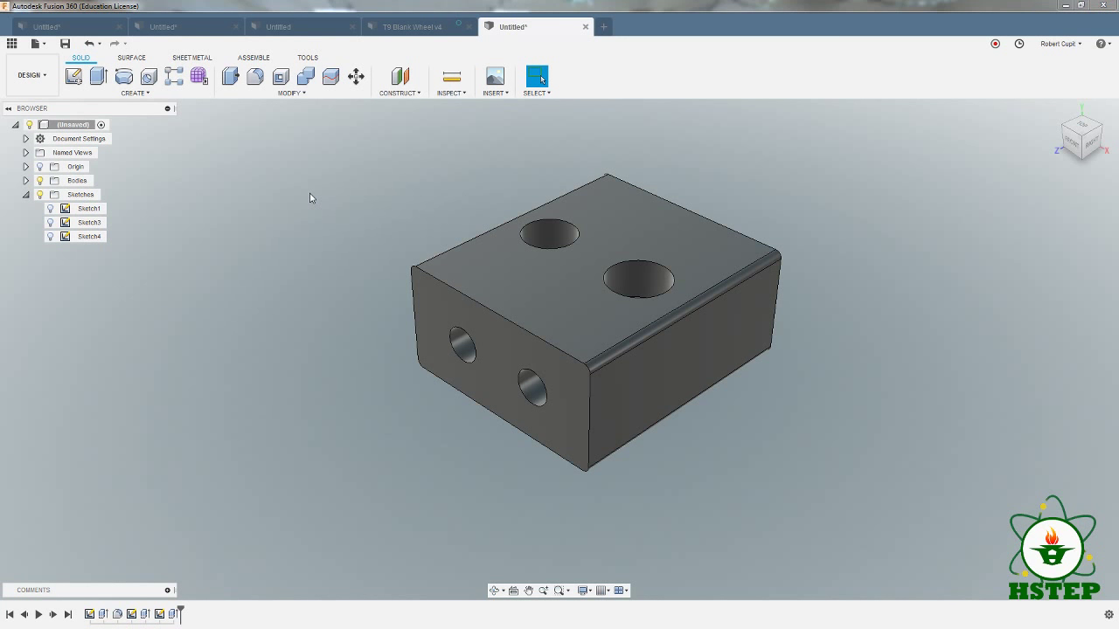
{"action": "type", "text": "ss"}
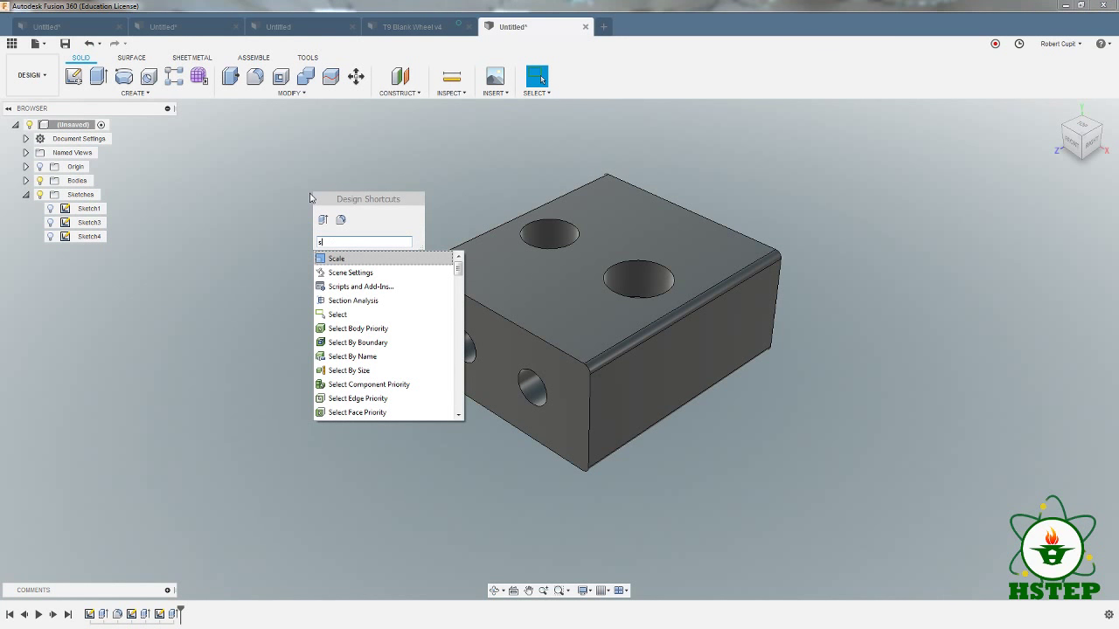
{"action": "key", "text": "BackSpace"}
{"action": "type", "text": "mirr"}
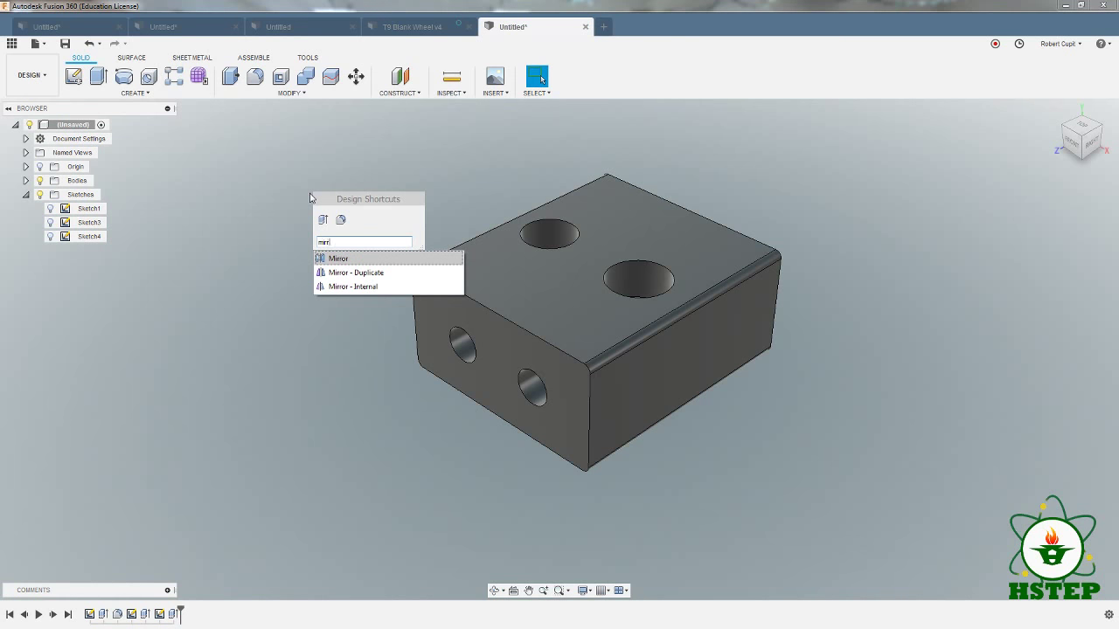
{"action": "left_click", "coordinate": [339, 258]}
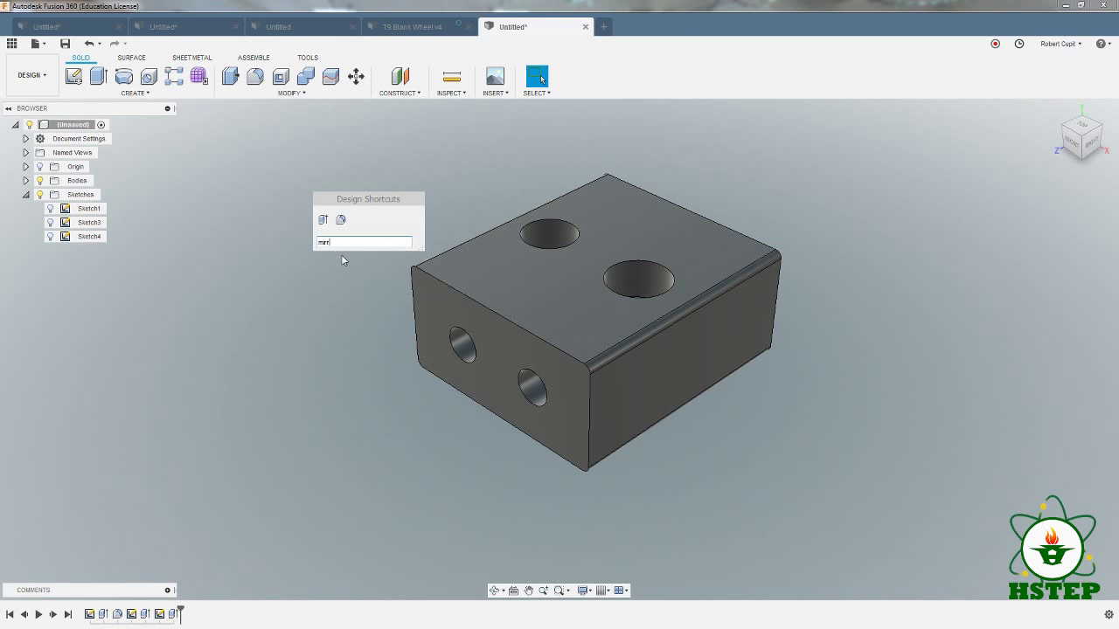
{"action": "left_click", "coordinate": [535, 387]}
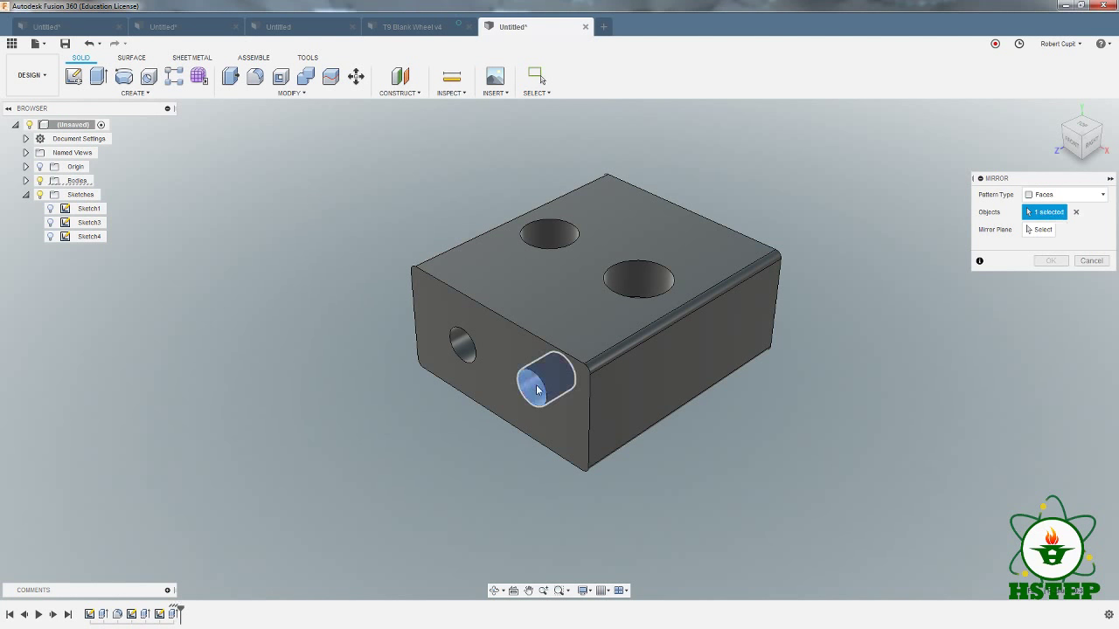
{"action": "left_click", "coordinate": [466, 350]}
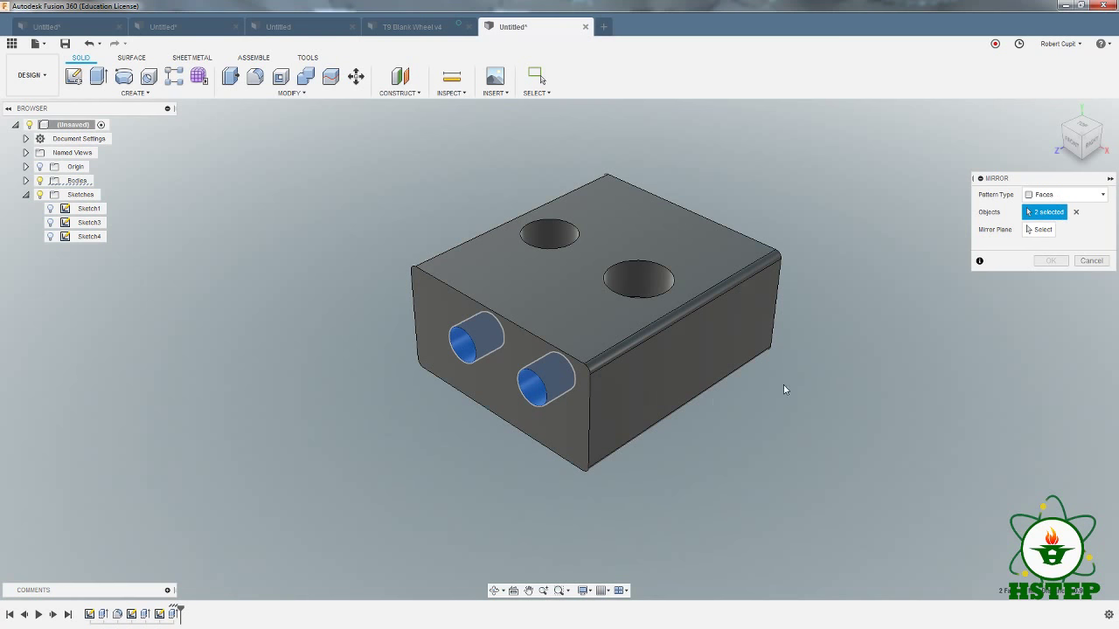
{"action": "left_click", "coordinate": [1090, 260]}
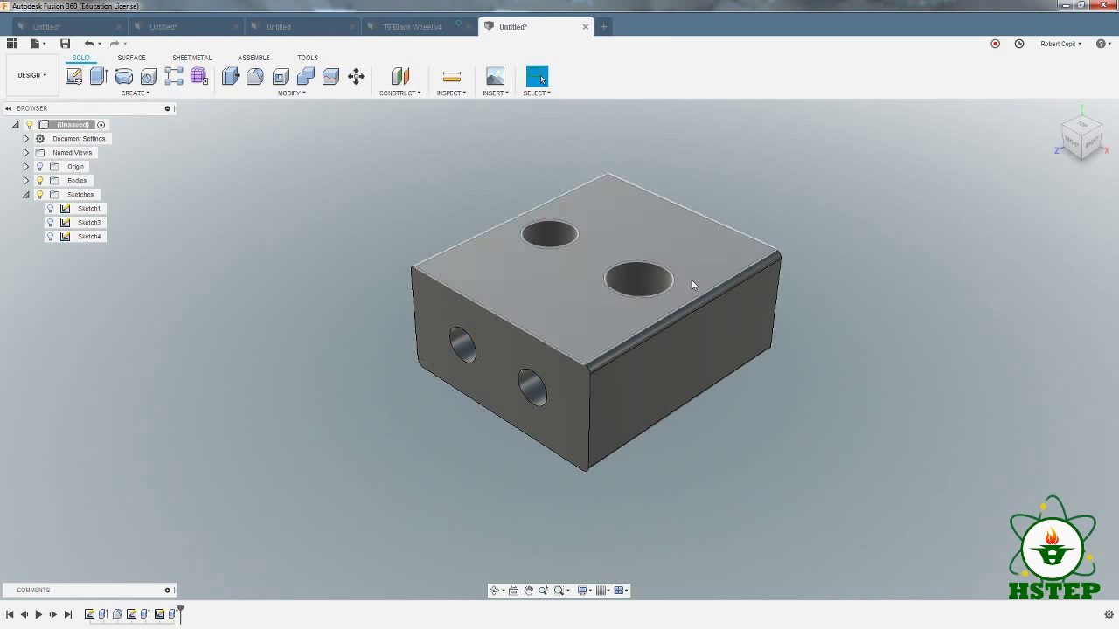
Start a sketch on the block's back face and draw a horizontal line inward from the midpoint of one short side edge
{"action": "left_click", "coordinate": [1099, 129]}
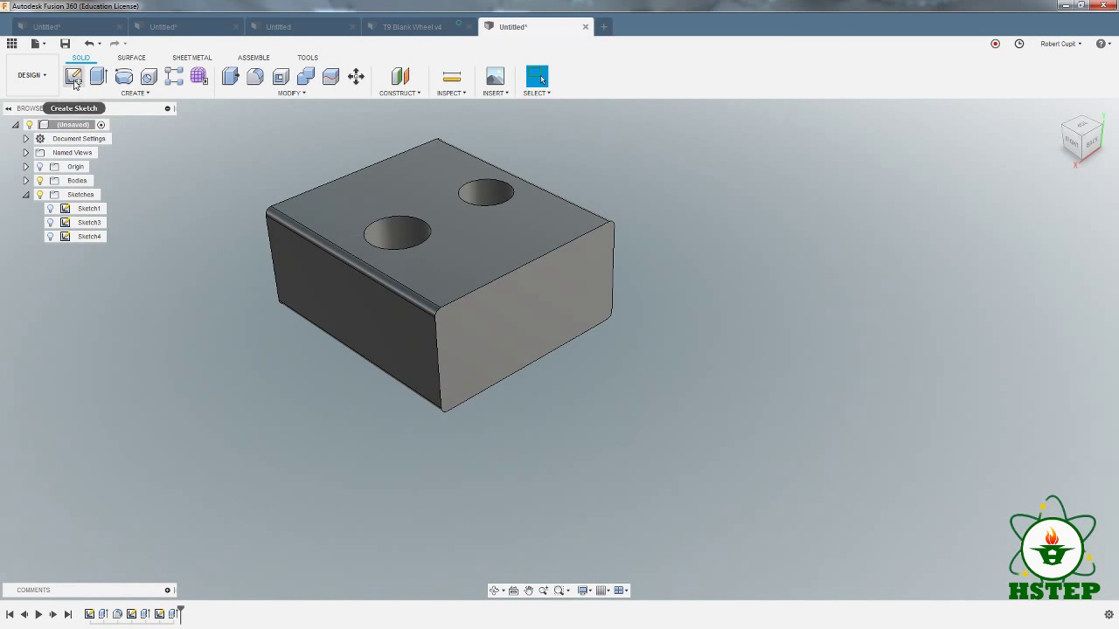
{"action": "left_click", "coordinate": [73, 77]}
{"action": "left_click", "coordinate": [446, 312]}
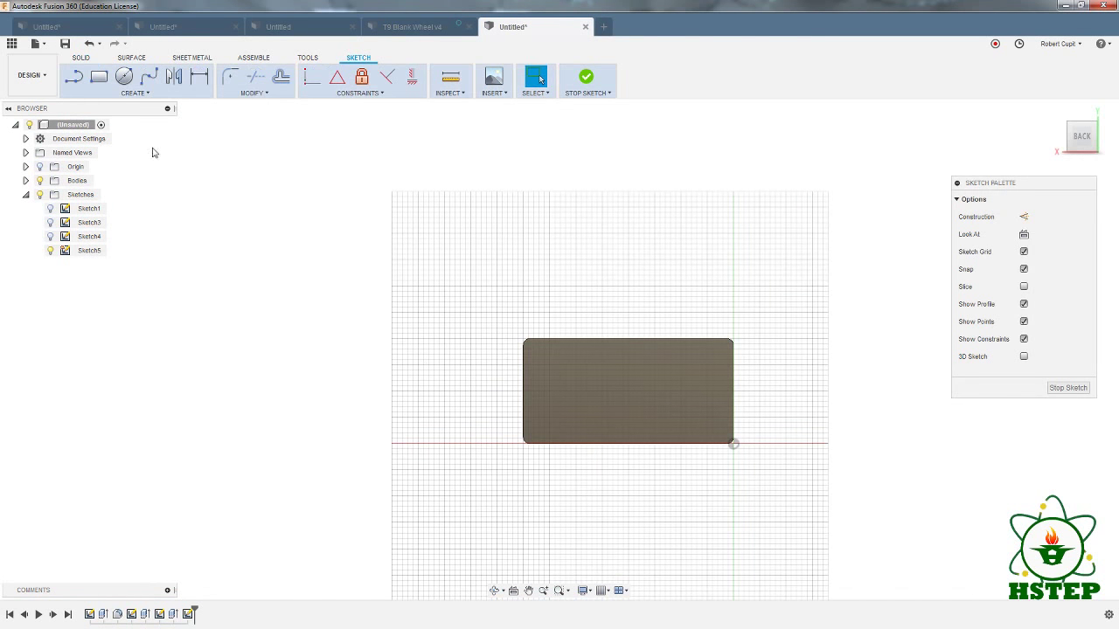
{"action": "left_click", "coordinate": [73, 78]}
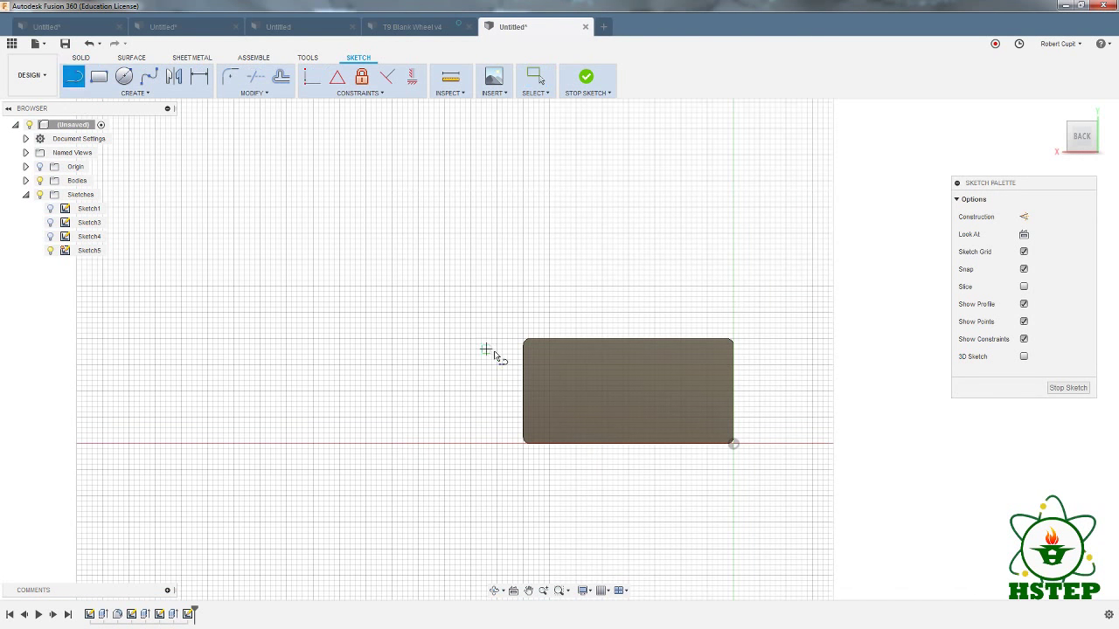
{"action": "left_click", "coordinate": [524, 391]}
{"action": "left_click", "coordinate": [592, 391]}
{"action": "right_click", "coordinate": [412, 377]}
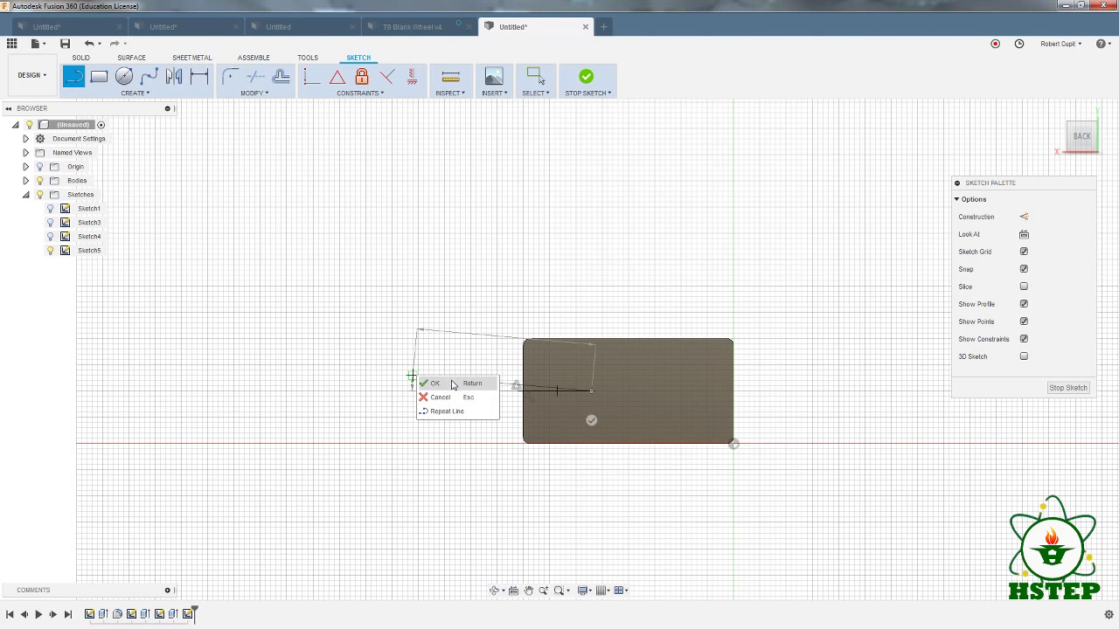
{"action": "left_click", "coordinate": [453, 383]}
Draw a small circle centered on the inner end of the horizontal line on the back face
{"action": "left_click", "coordinate": [124, 77]}
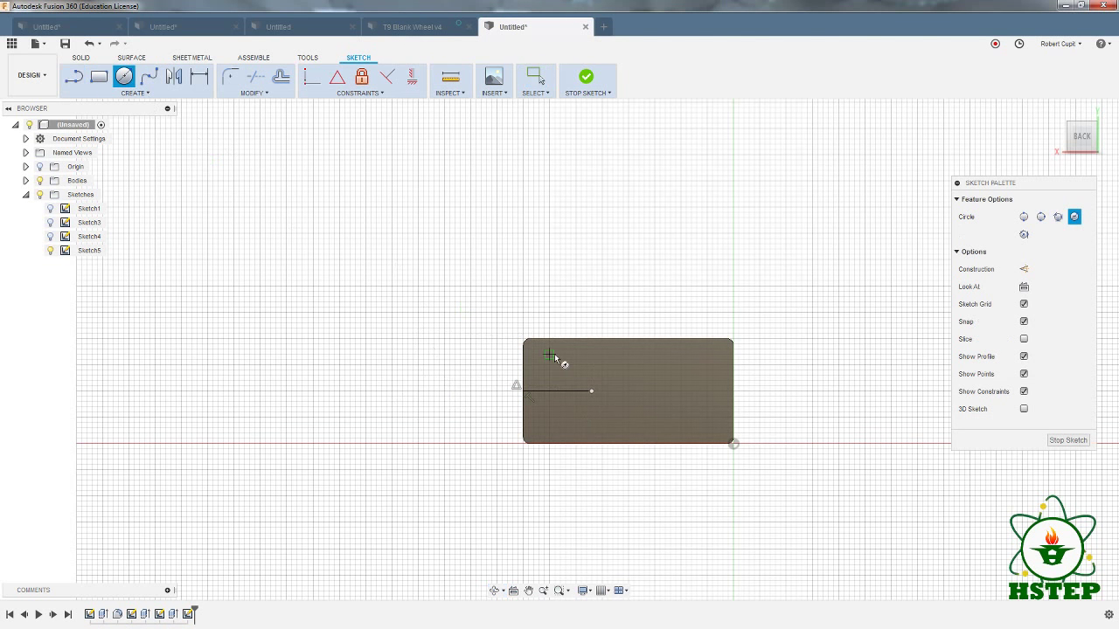
{"action": "left_click", "coordinate": [592, 391]}
{"action": "left_click", "coordinate": [607, 387]}
{"action": "right_click", "coordinate": [428, 360]}
{"action": "left_click", "coordinate": [444, 367]}
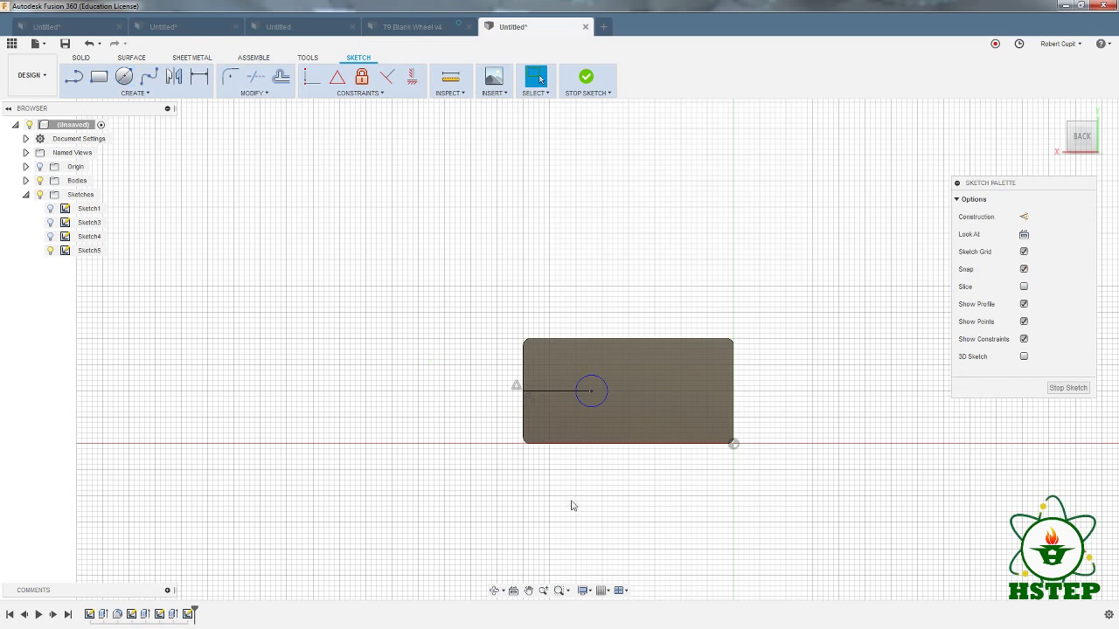
{"action": "right_click", "coordinate": [612, 500]}
{"action": "left_click", "coordinate": [668, 359]}
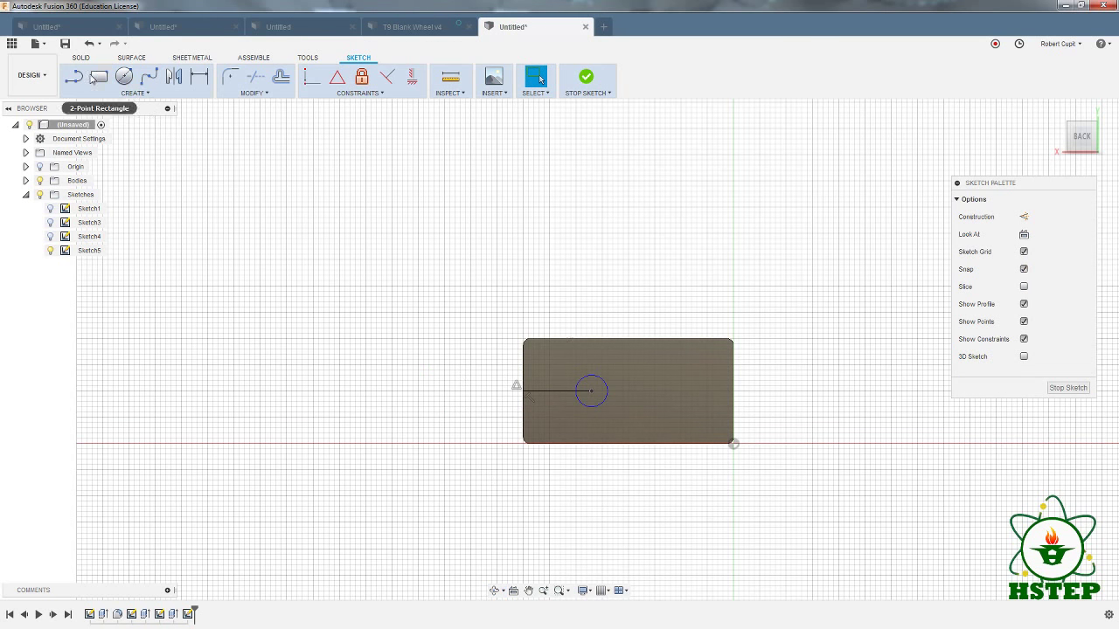
Draw a short vertical line upward from the midpoint of the back face's bottom edge
{"action": "key", "text": "l"}
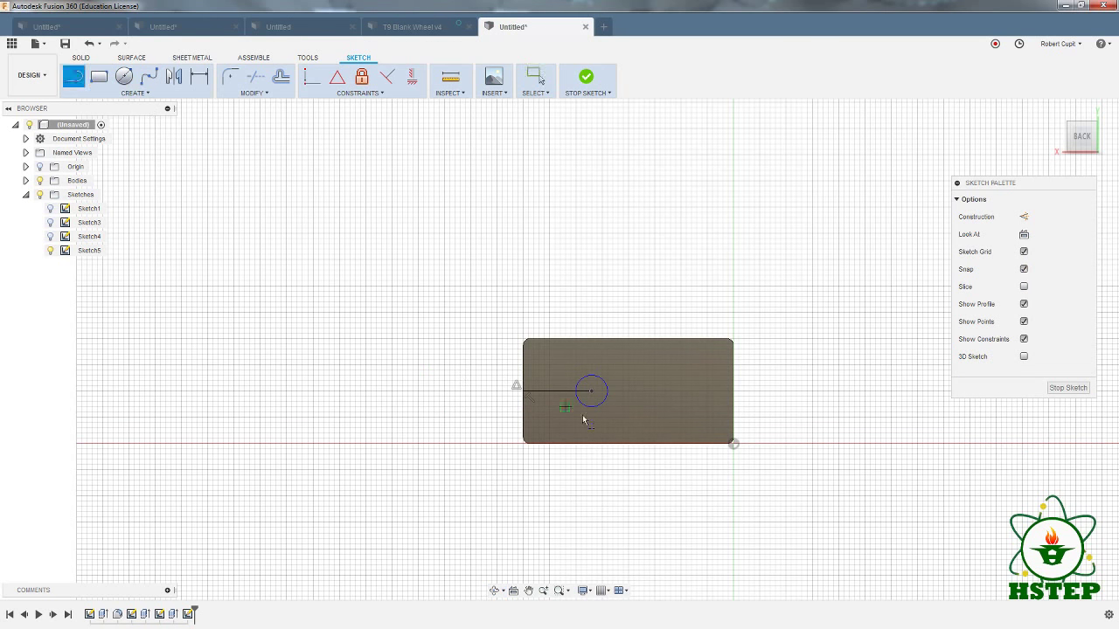
{"action": "left_click", "coordinate": [628, 442]}
{"action": "left_click", "coordinate": [628, 417]}
{"action": "right_click", "coordinate": [804, 481]}
{"action": "left_click", "coordinate": [821, 492]}
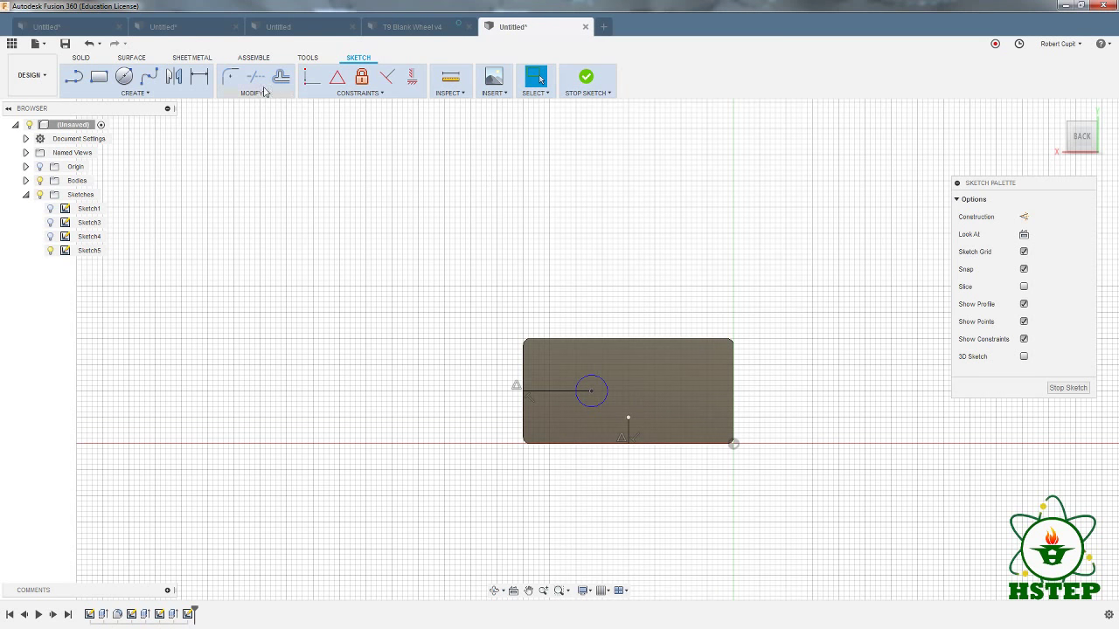
Mirror the back-face circle about the short vertical line and finish the sketch
{"action": "left_click", "coordinate": [174, 76]}
{"action": "left_click", "coordinate": [595, 406]}
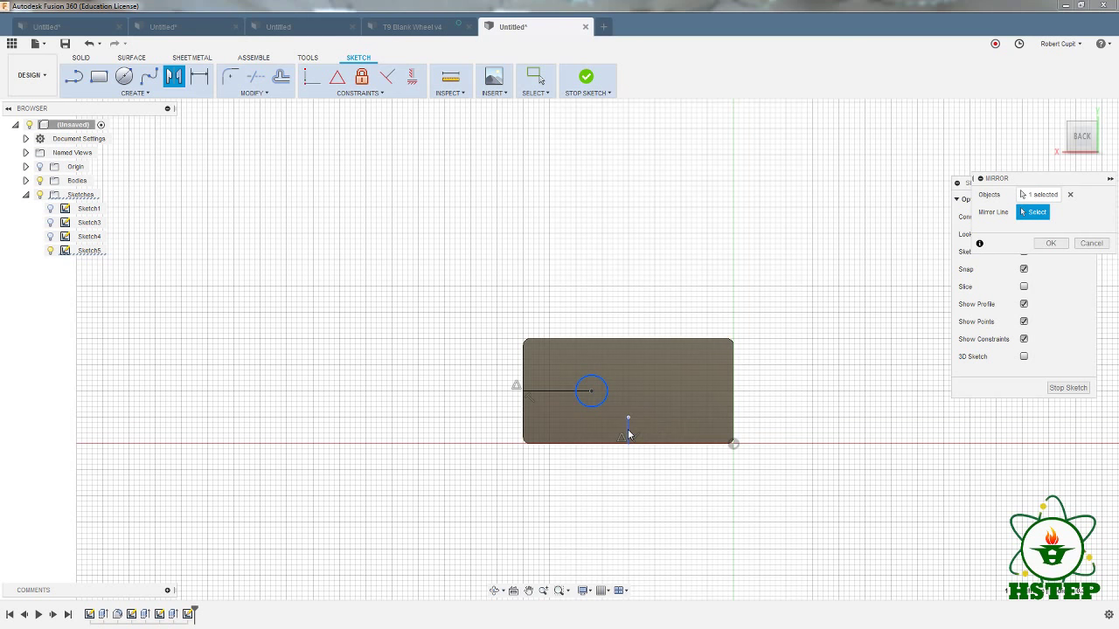
{"action": "left_click", "coordinate": [627, 430]}
{"action": "left_click", "coordinate": [1051, 243]}
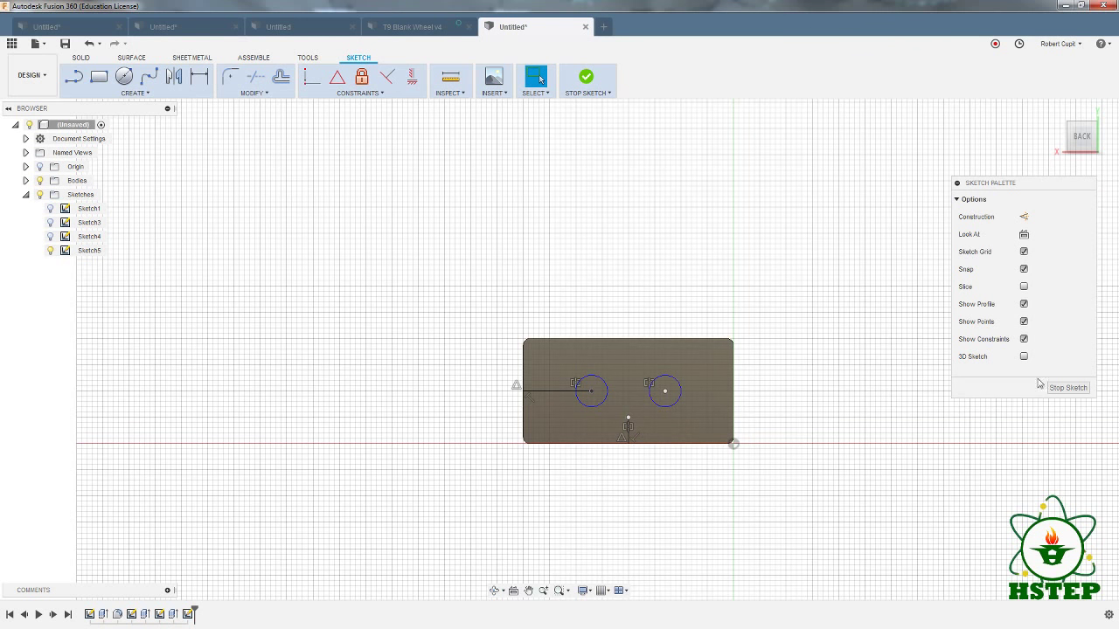
{"action": "left_click", "coordinate": [1064, 386]}
Extrude both back-face circles into the block as a cut
{"action": "left_click", "coordinate": [99, 77]}
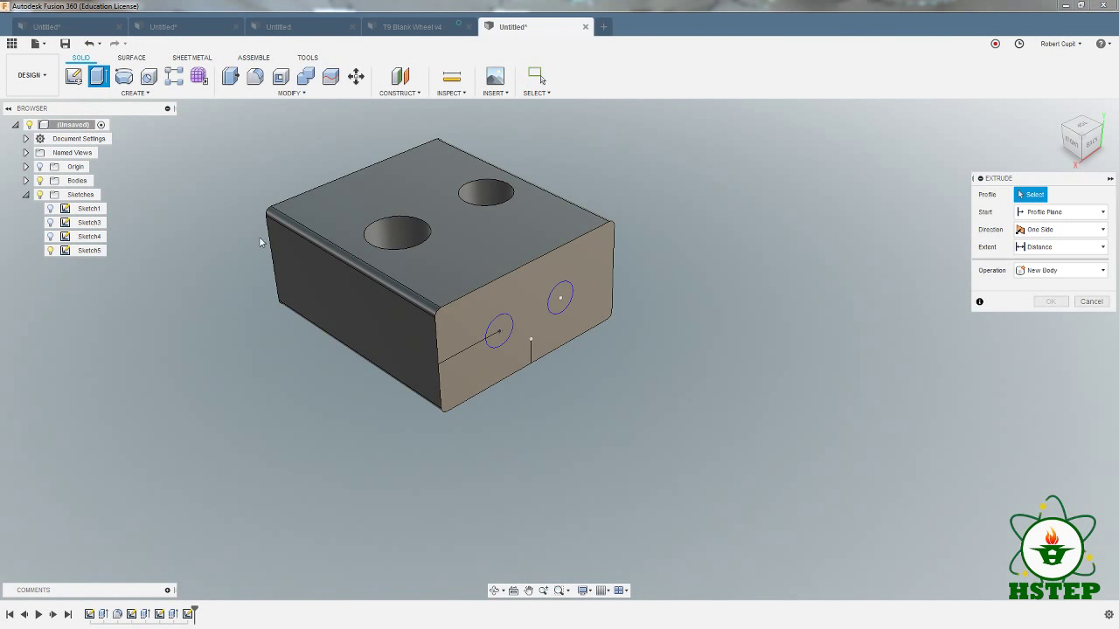
{"action": "left_click", "coordinate": [499, 331]}
{"action": "left_click", "coordinate": [559, 301]}
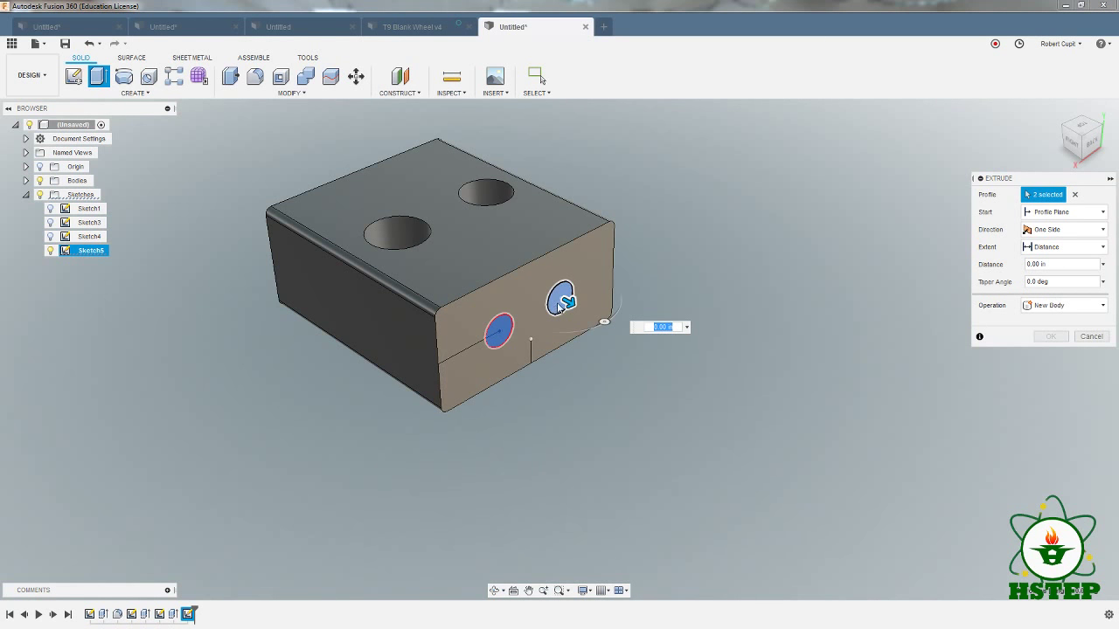
{"action": "left_click_drag", "start_coordinate": [559, 304], "coordinate": [522, 278]}
{"action": "left_click", "coordinate": [1054, 354]}
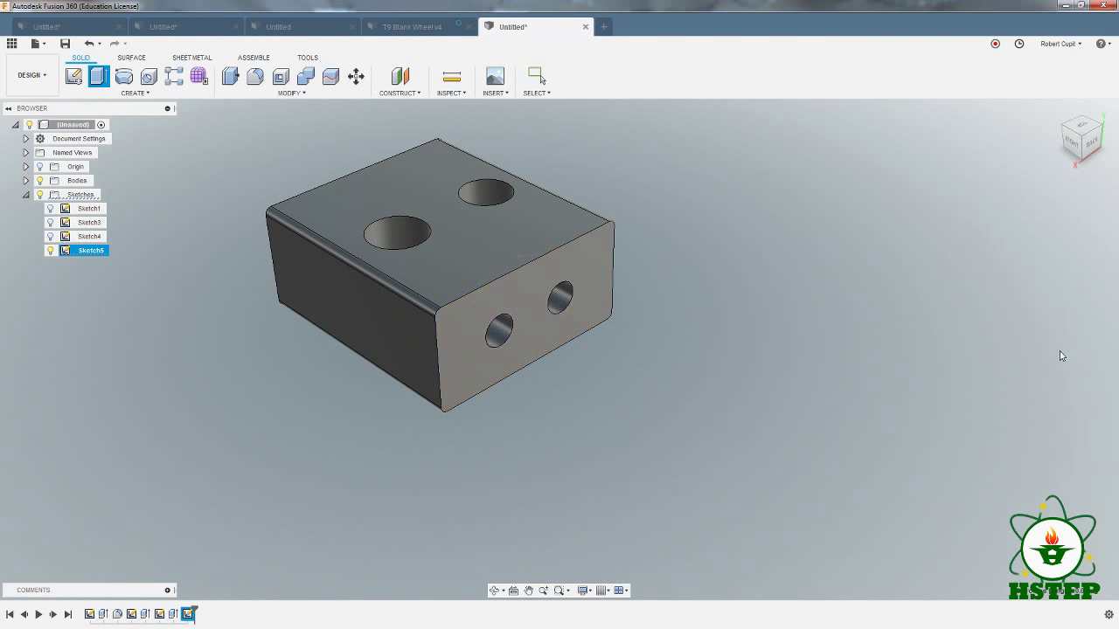
Create a new empty design and start a sketch on the front plane
{"action": "left_click", "coordinate": [1056, 112]}
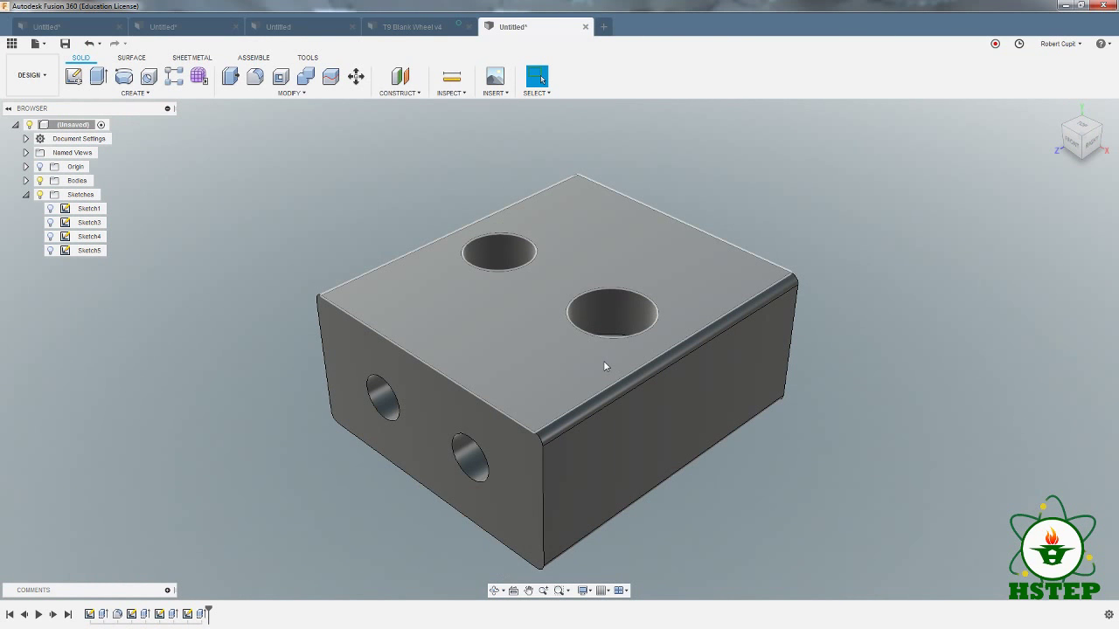
{"action": "left_click", "coordinate": [605, 27]}
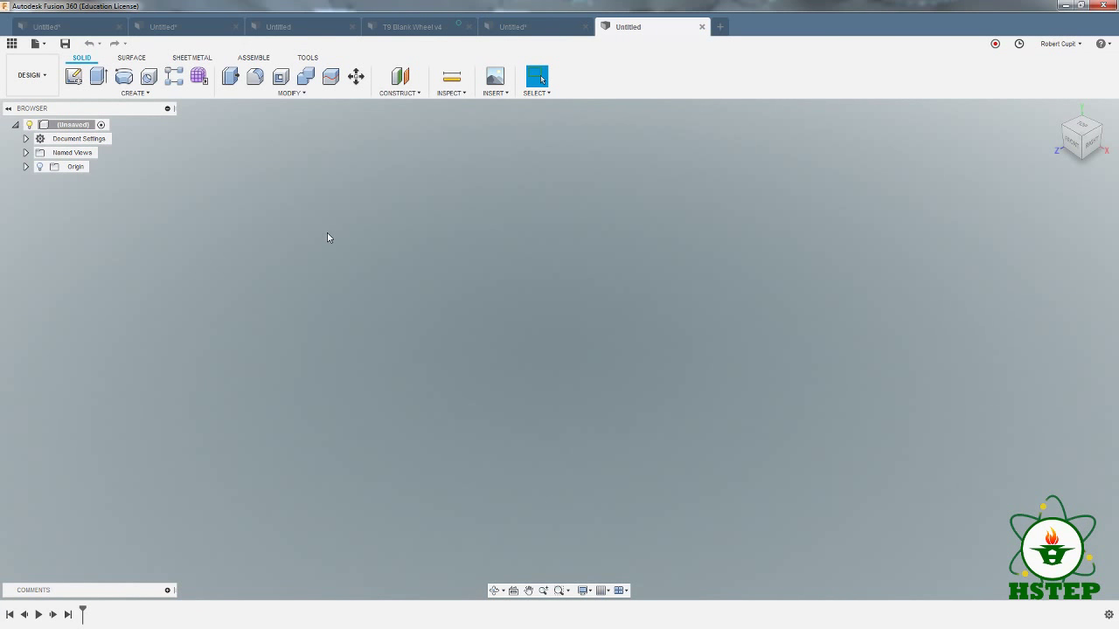
{"action": "left_click", "coordinate": [73, 76]}
{"action": "left_click", "coordinate": [581, 331]}
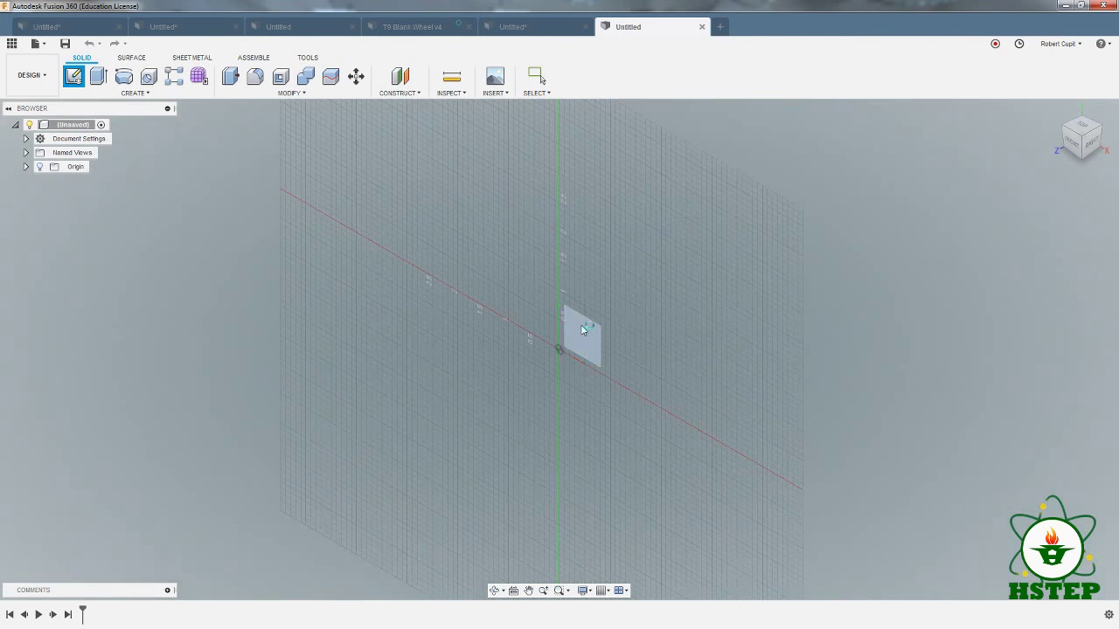
Draw a circle about 4.4 in in diameter centered on the origin and finish the sketch
{"action": "left_click", "coordinate": [124, 76]}
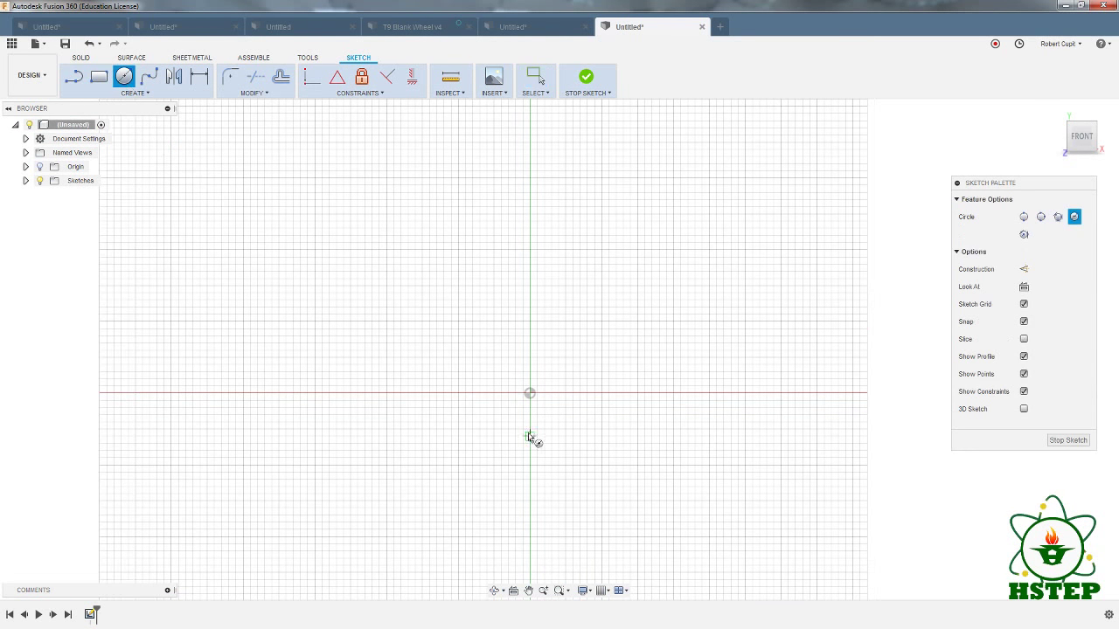
{"action": "left_click", "coordinate": [530, 393]}
{"action": "left_click", "coordinate": [530, 236]}
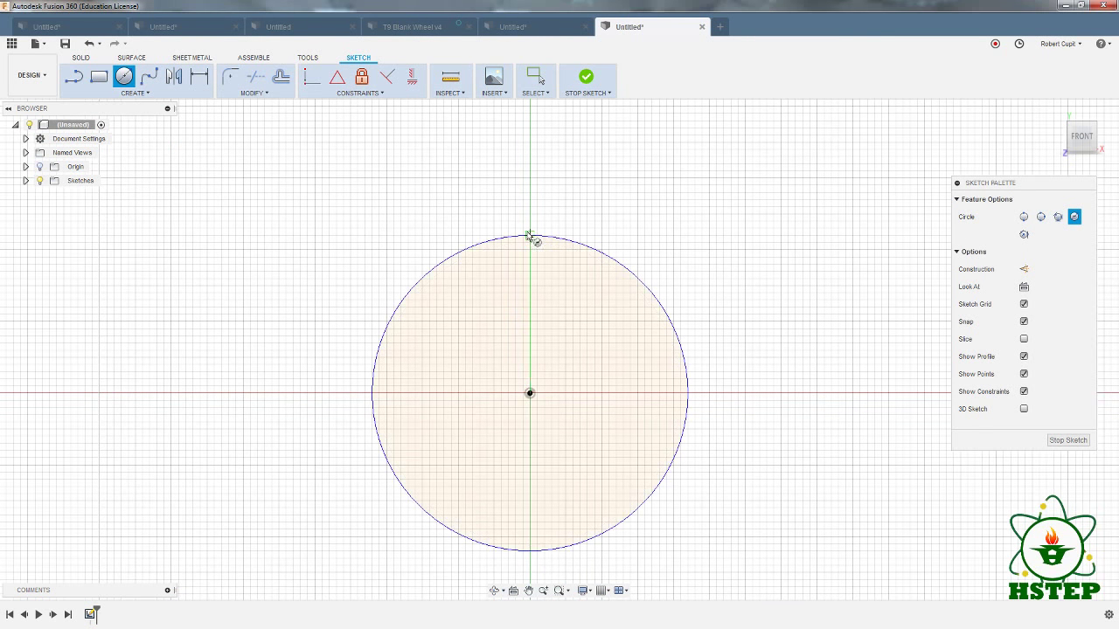
{"action": "right_click", "coordinate": [279, 229]}
{"action": "left_click", "coordinate": [299, 235]}
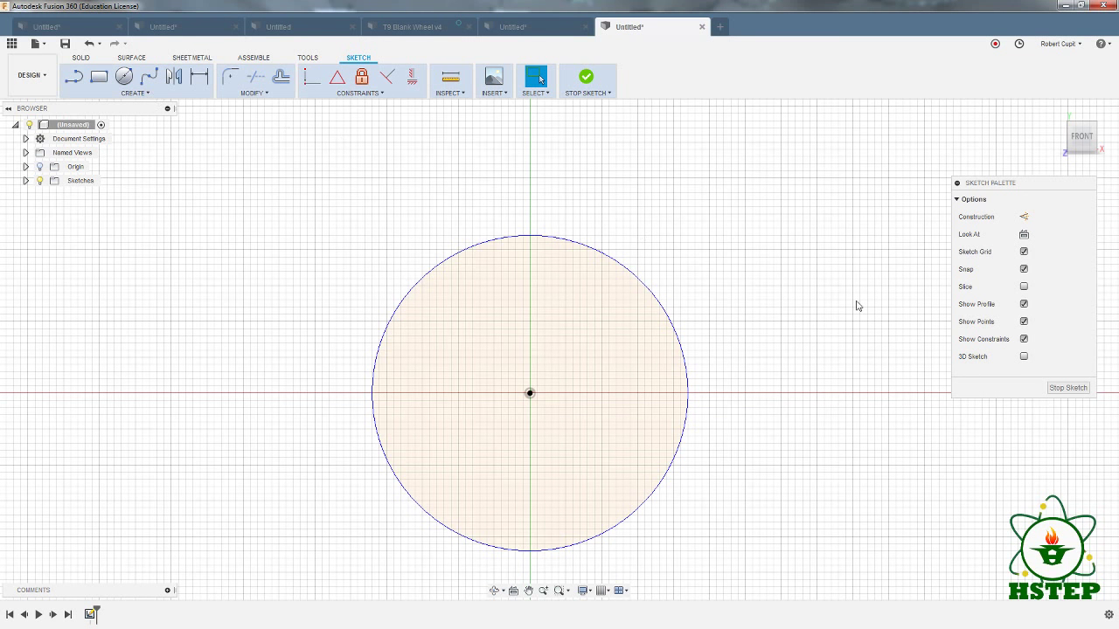
{"action": "left_click", "coordinate": [1062, 388]}
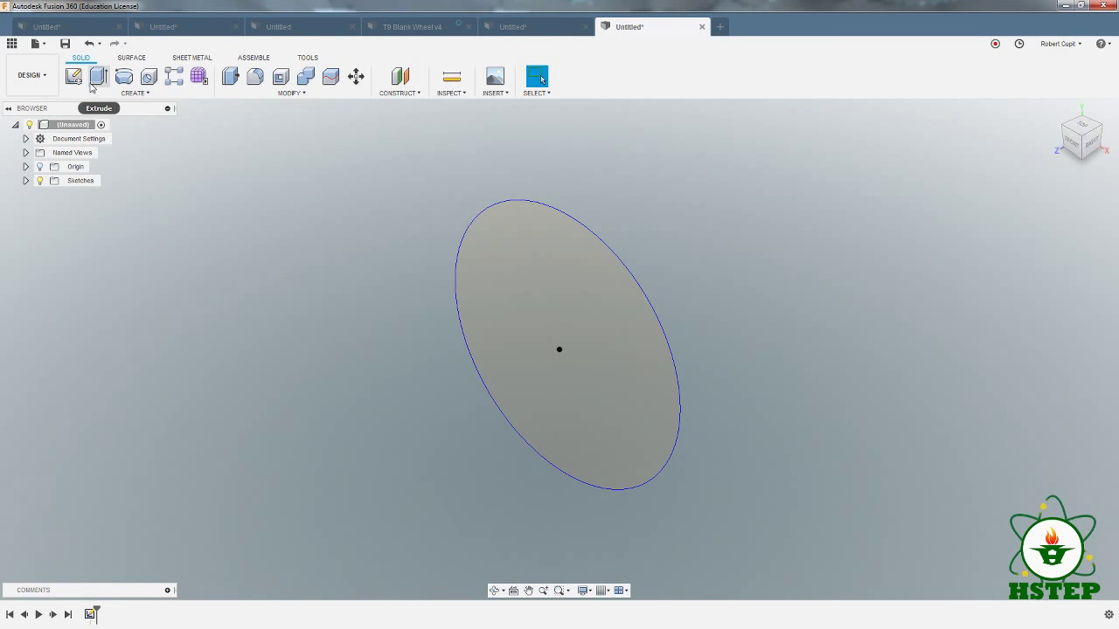
Extrude the circle 0.30 in as a new body to form a thin disc
{"action": "left_click", "coordinate": [97, 77]}
{"action": "left_click", "coordinate": [579, 348]}
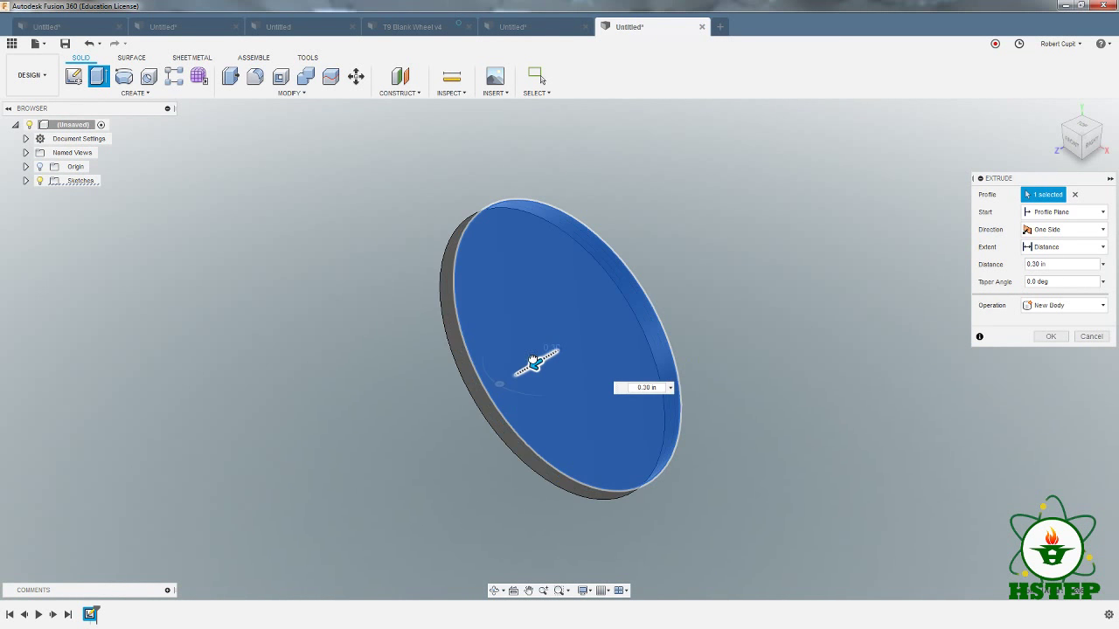
{"action": "left_click", "coordinate": [1051, 336]}
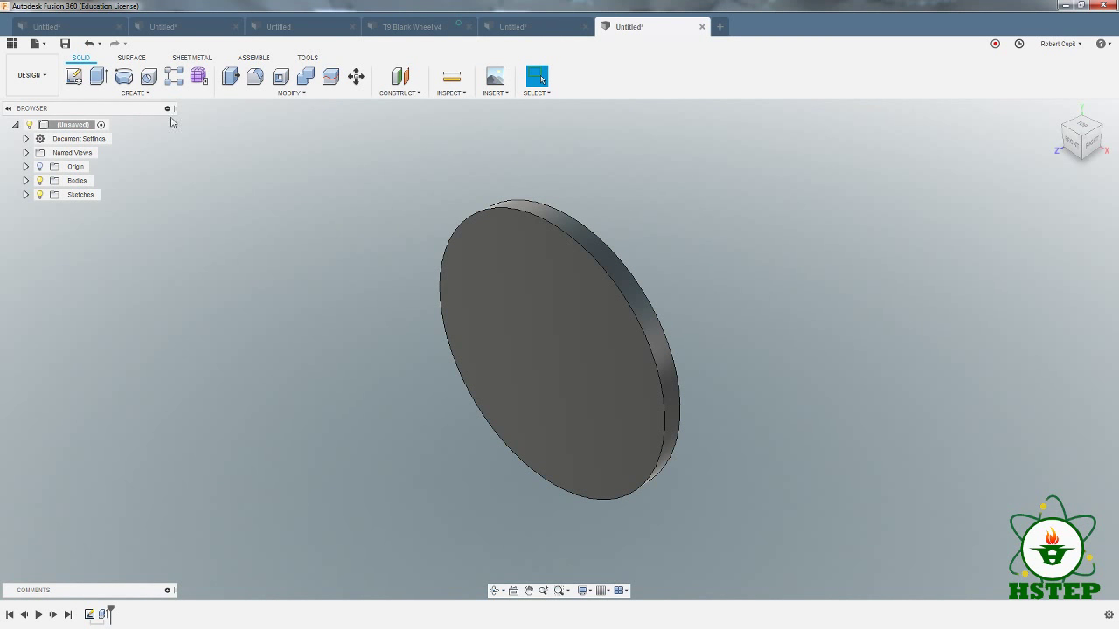
Sketch a slightly smaller concentric circle on the disc's front face and finish the sketch
{"action": "left_click", "coordinate": [73, 77]}
{"action": "left_click", "coordinate": [535, 262]}
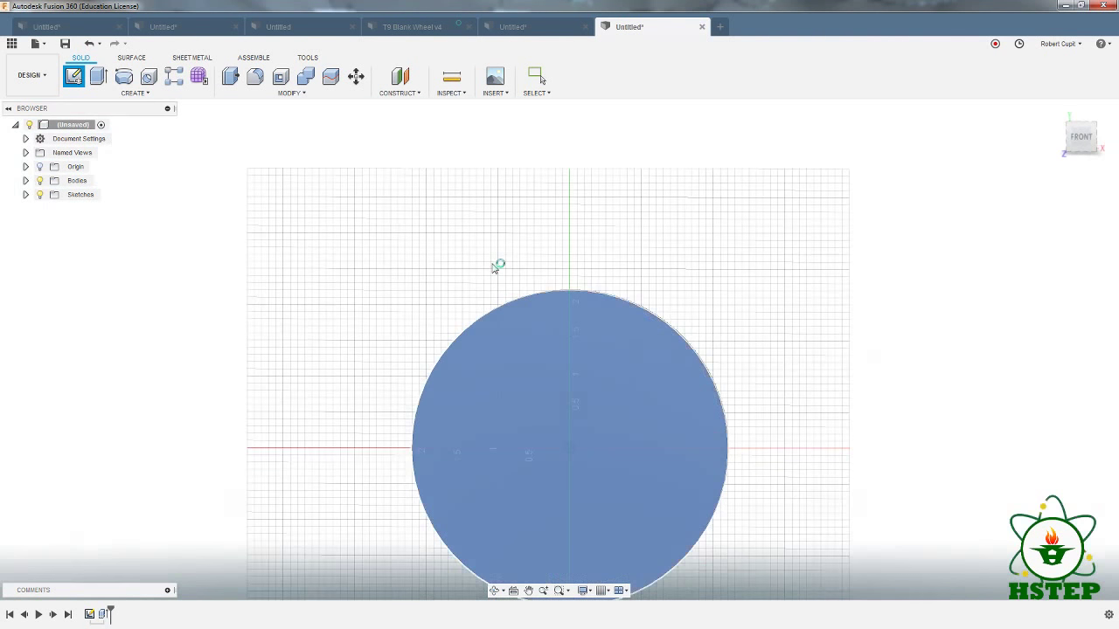
{"action": "left_click", "coordinate": [124, 77]}
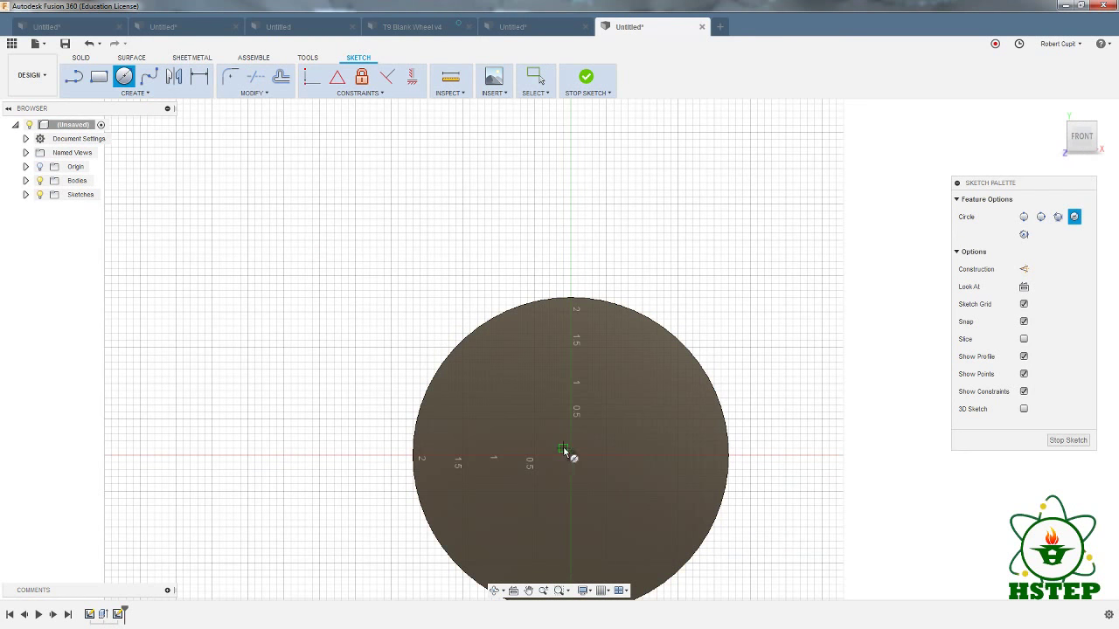
{"action": "left_click", "coordinate": [568, 452]}
{"action": "left_click", "coordinate": [577, 327]}
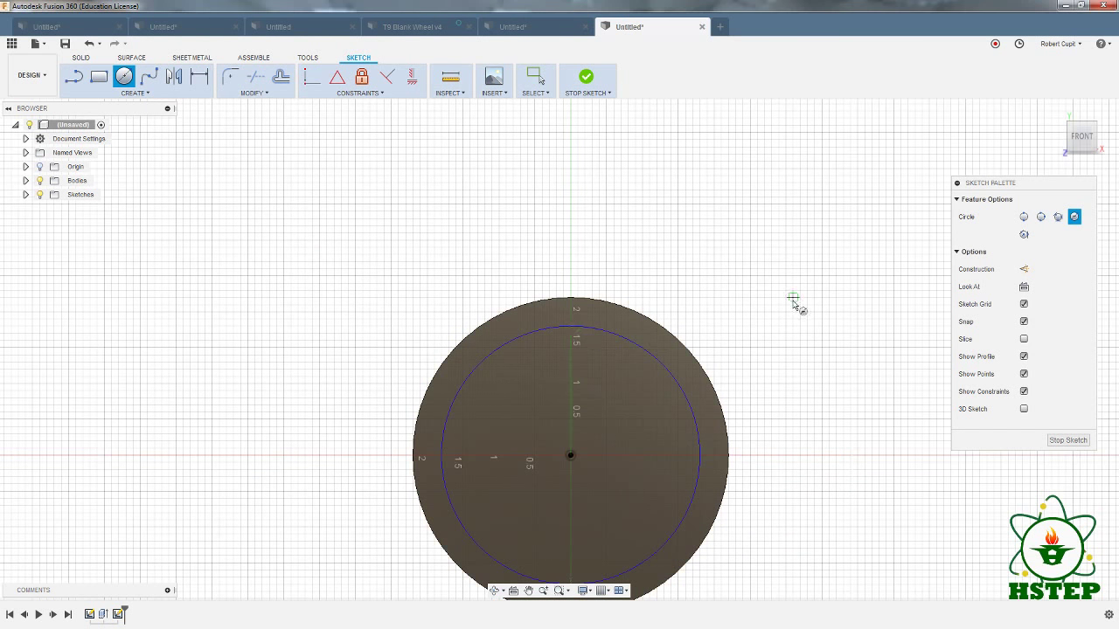
{"action": "right_click", "coordinate": [809, 286]}
{"action": "left_click", "coordinate": [829, 292]}
{"action": "left_click", "coordinate": [1067, 388]}
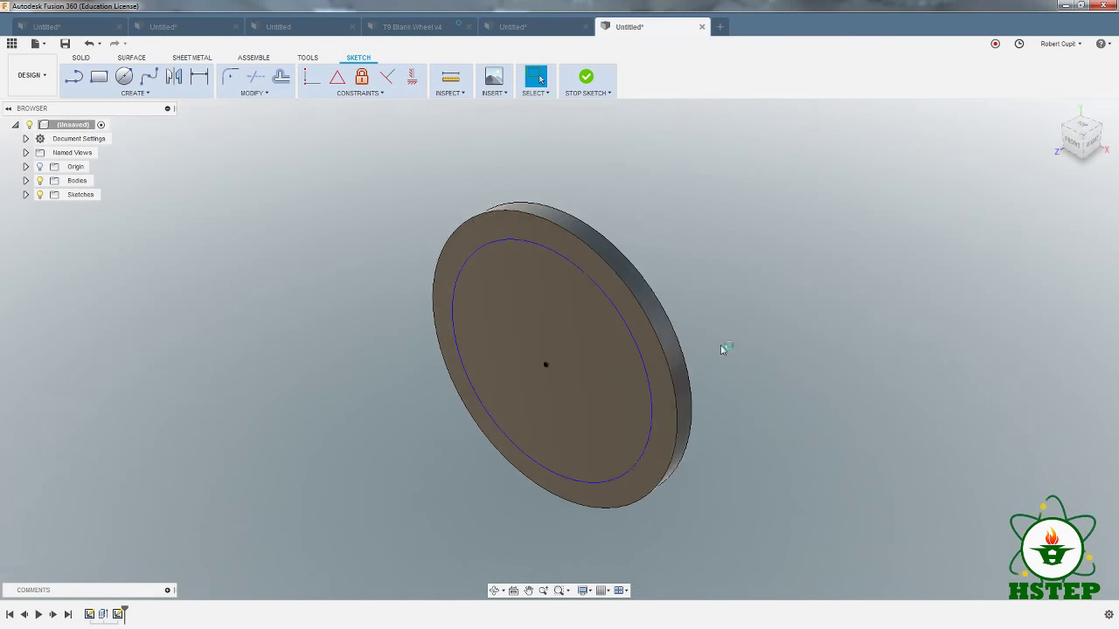
Extrude the inner circle 1.40 in outward from the disc, joined to the body, to form the hub
{"action": "left_click", "coordinate": [98, 77]}
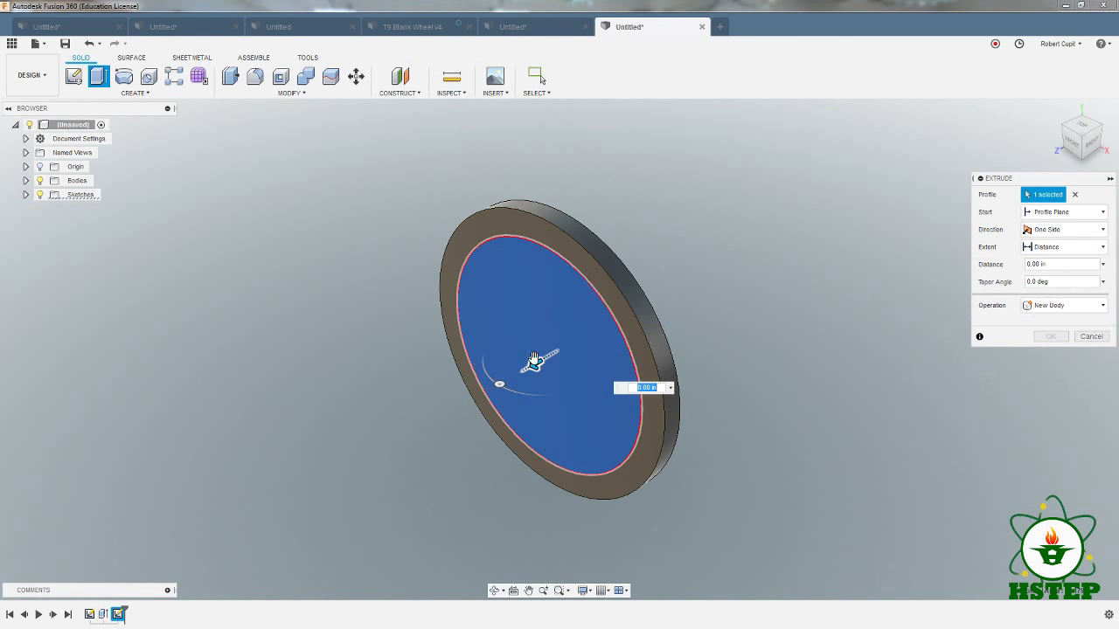
{"action": "left_click_drag", "start_coordinate": [534, 361], "coordinate": [458, 408]}
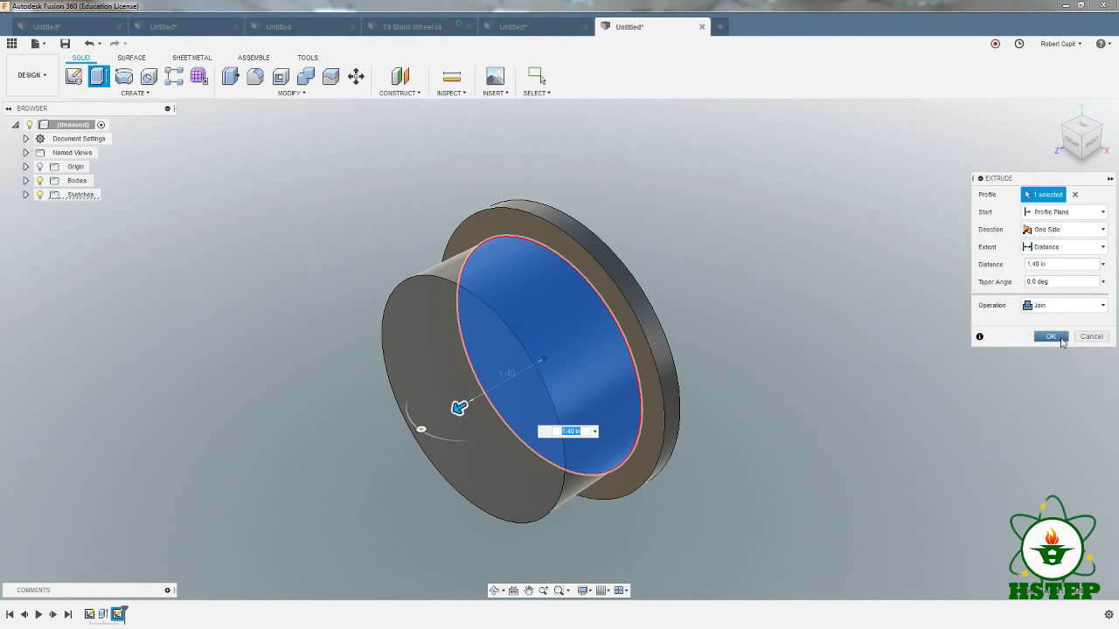
{"action": "left_click", "coordinate": [1059, 338]}
Sketch a 4.4 in concentric circle on the hub's front face, matching the rear disc's outer edge, and finish the sketch
{"action": "left_click", "coordinate": [74, 77]}
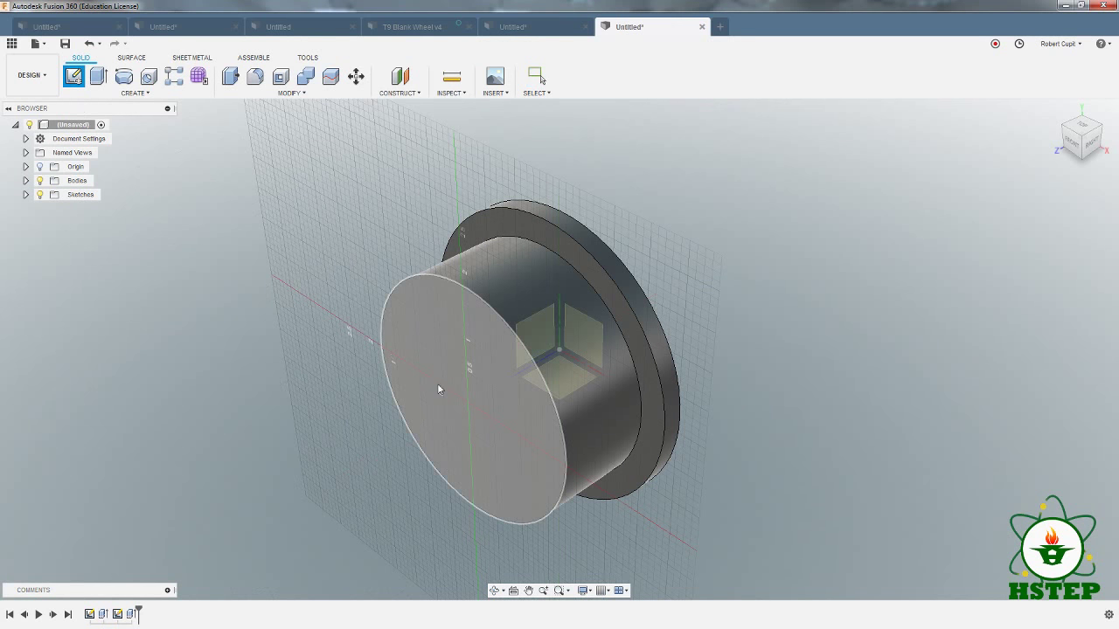
{"action": "left_click", "coordinate": [438, 384]}
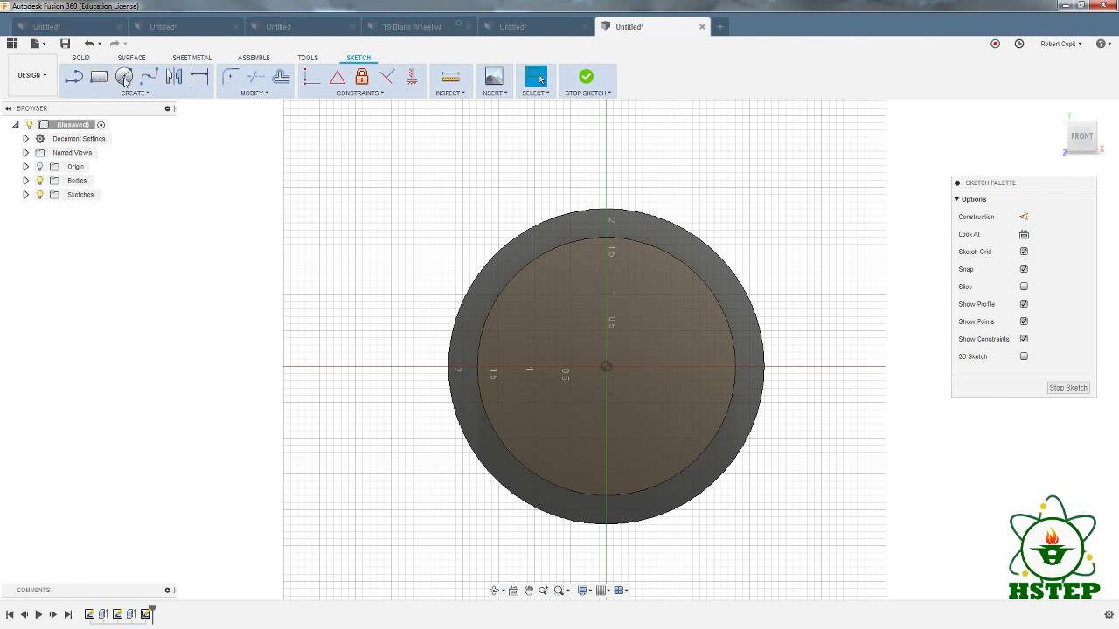
{"action": "left_click", "coordinate": [124, 77]}
{"action": "left_click", "coordinate": [606, 367]}
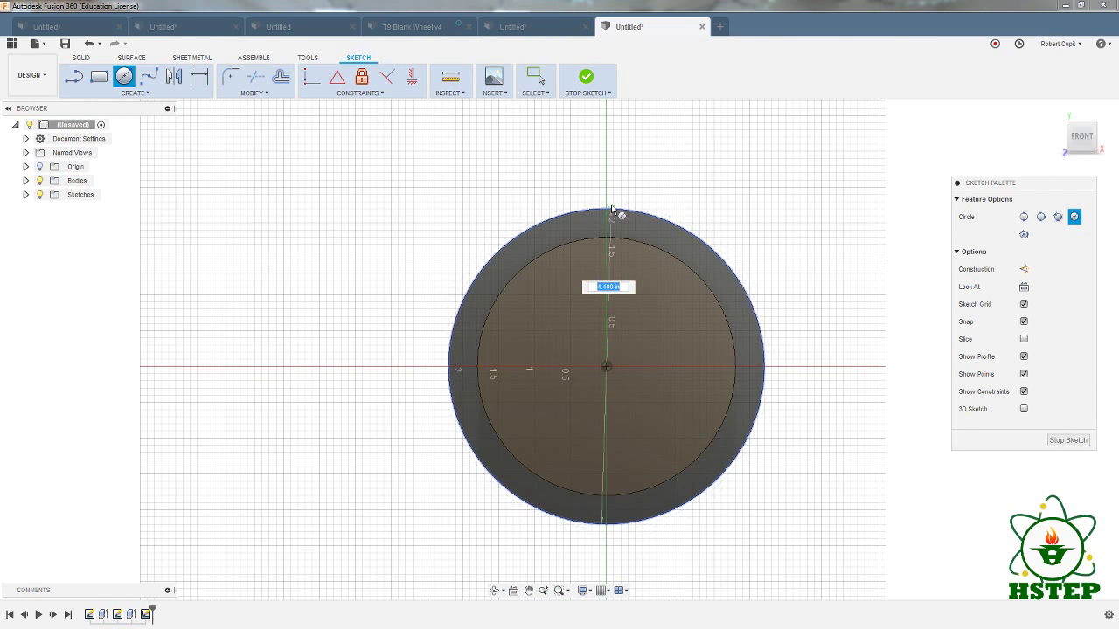
{"action": "left_click", "coordinate": [611, 210]}
{"action": "right_click", "coordinate": [707, 191]}
{"action": "left_click", "coordinate": [751, 194]}
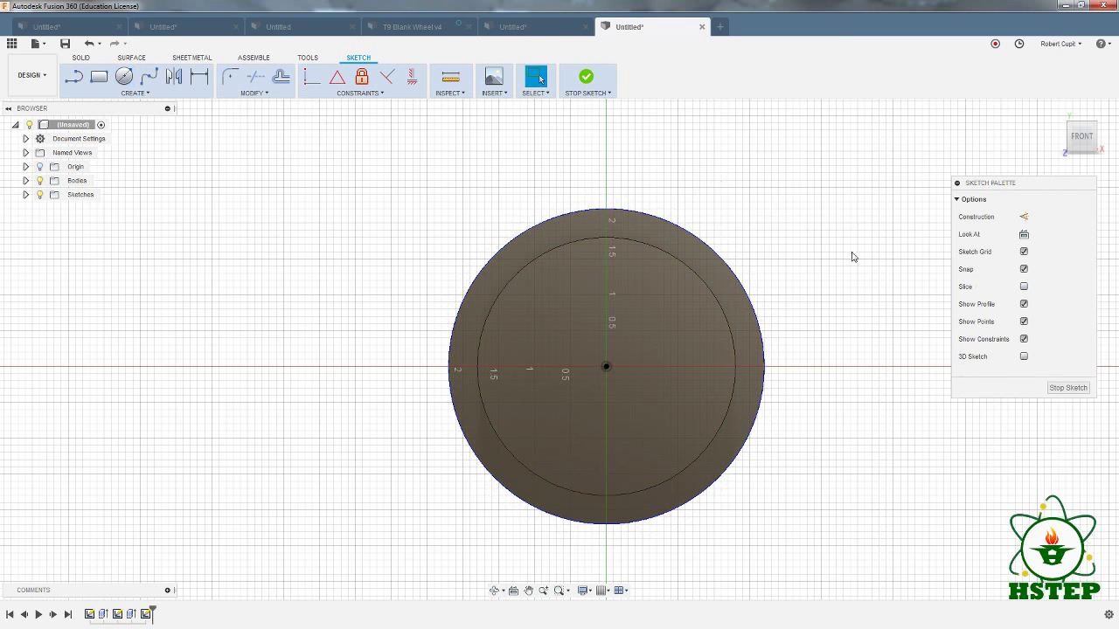
{"action": "left_click", "coordinate": [1067, 388]}
Extrude both profiles within the larger front circle 0.30 in outward, joined to the hub, to form the front flange
{"action": "left_click", "coordinate": [98, 77]}
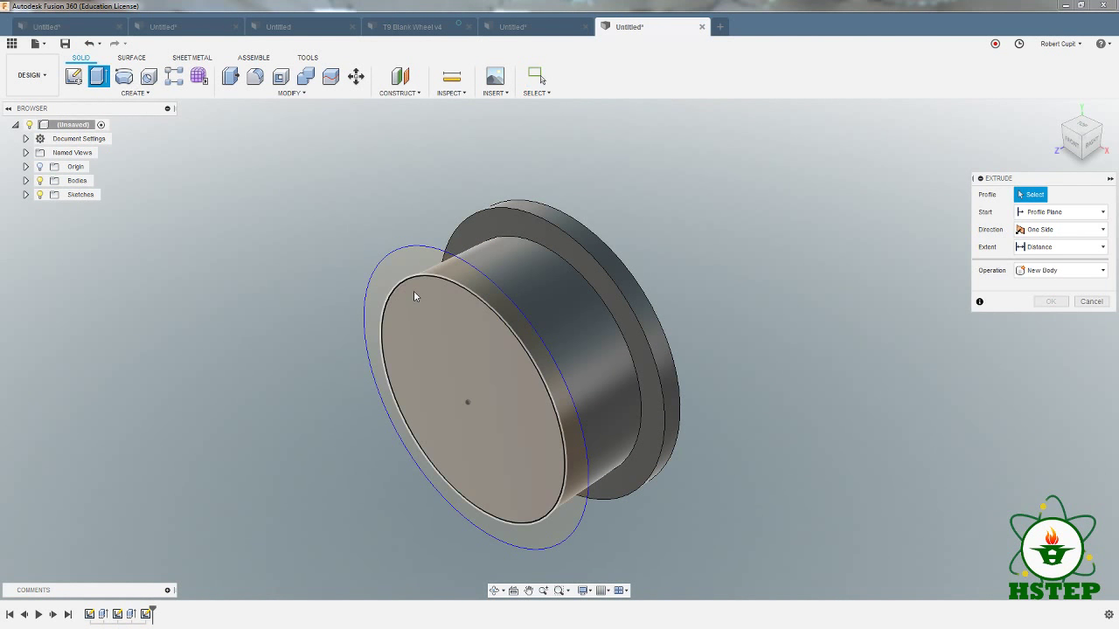
{"action": "left_click", "coordinate": [414, 290]}
{"action": "left_click", "coordinate": [371, 340]}
{"action": "left_click_drag", "start_coordinate": [556, 471], "coordinate": [530, 477]}
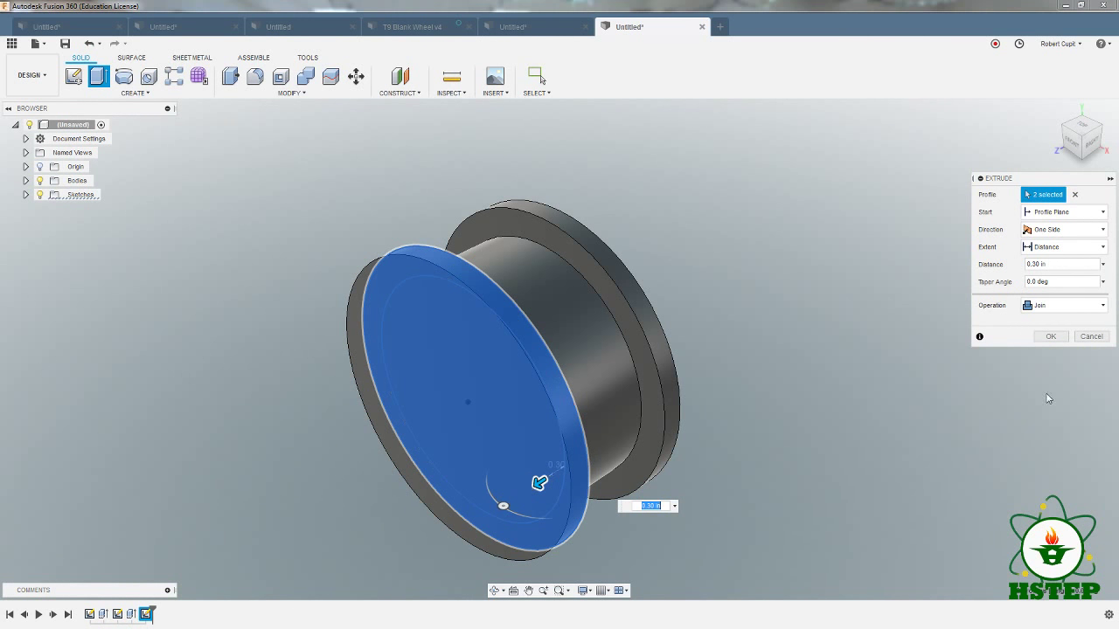
{"action": "left_click", "coordinate": [1050, 337]}
Start a new sketch on the outer face of the front flange
{"action": "middle_click_drag", "start_coordinate": [841, 423], "coordinate": [844, 255], "text": "shift"}
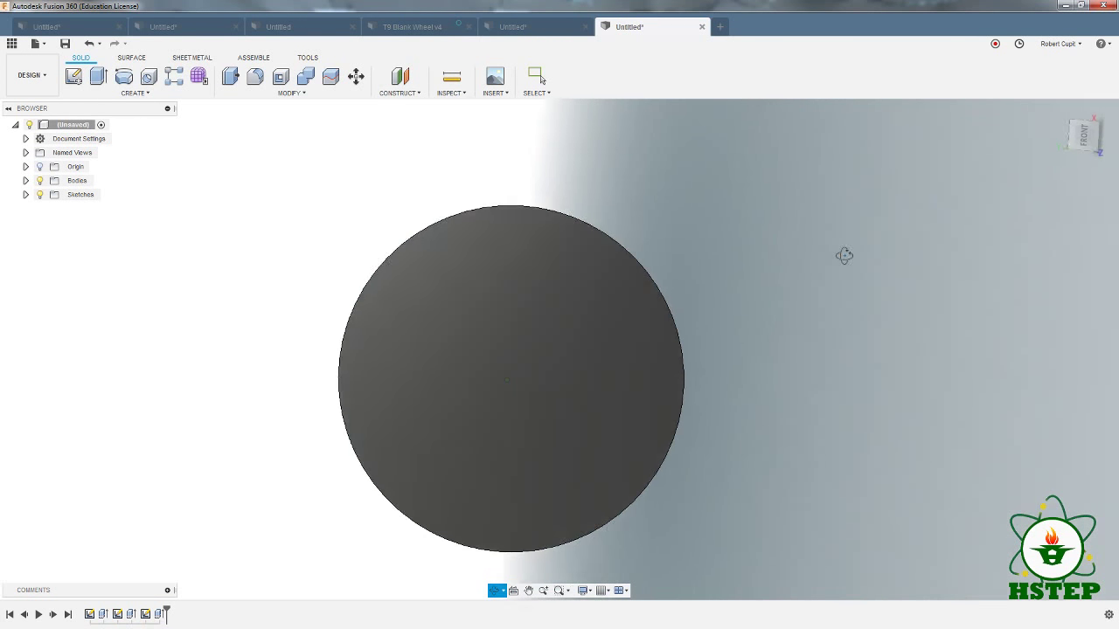
{"action": "left_click", "coordinate": [1090, 137]}
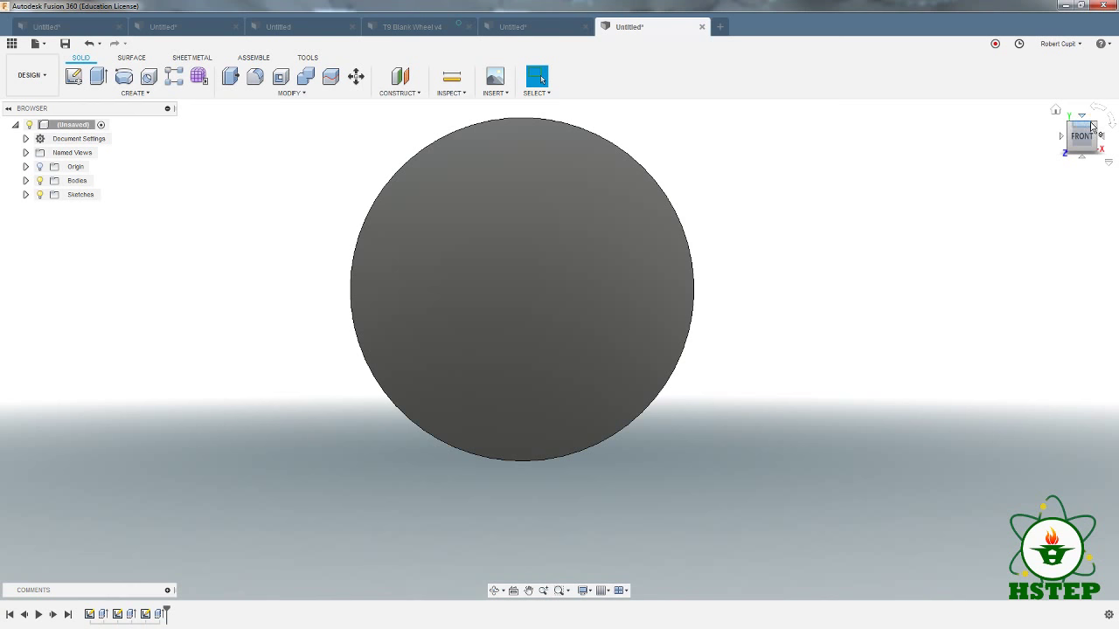
{"action": "left_click", "coordinate": [1089, 127]}
{"action": "left_click", "coordinate": [1092, 145]}
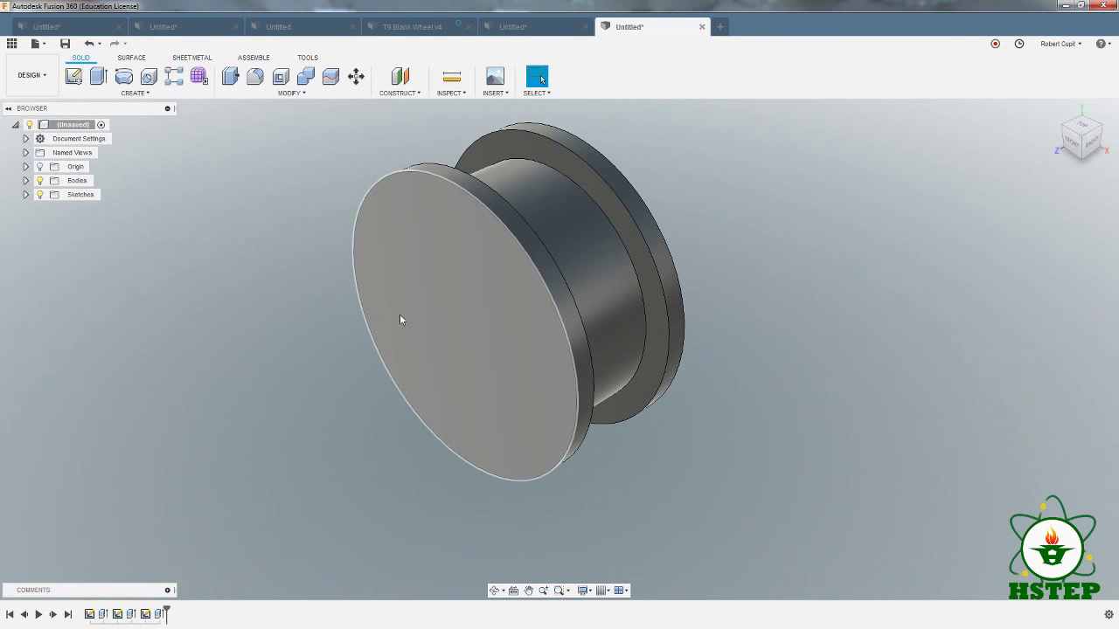
{"action": "left_click", "coordinate": [73, 76]}
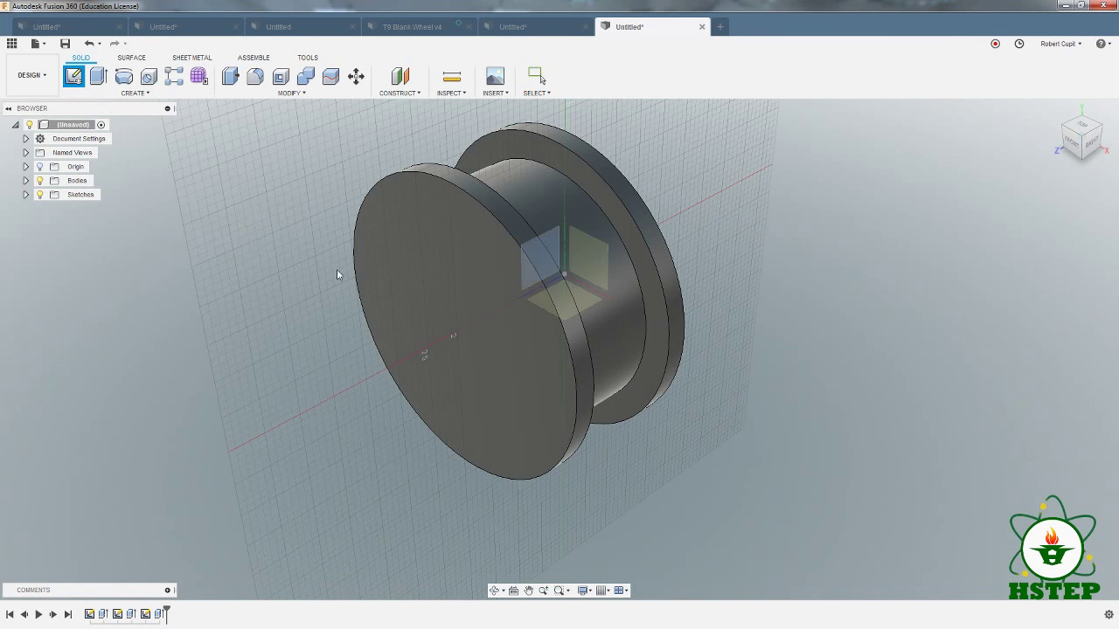
{"action": "left_click", "coordinate": [417, 268]}
{"action": "left_click", "coordinate": [124, 76]}
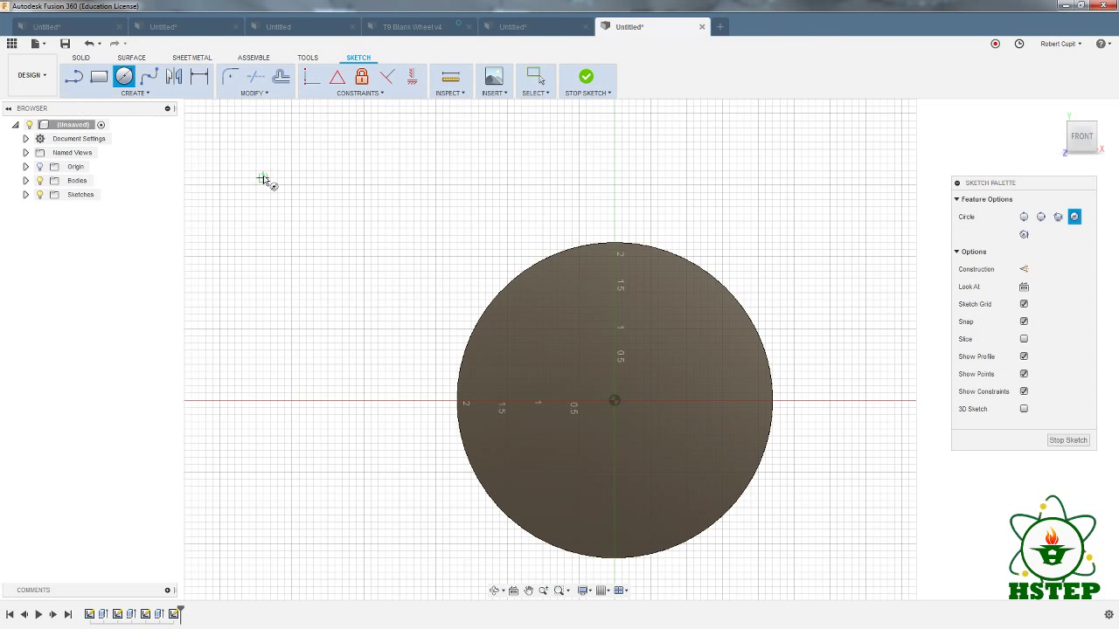
{"action": "left_click", "coordinate": [614, 400]}
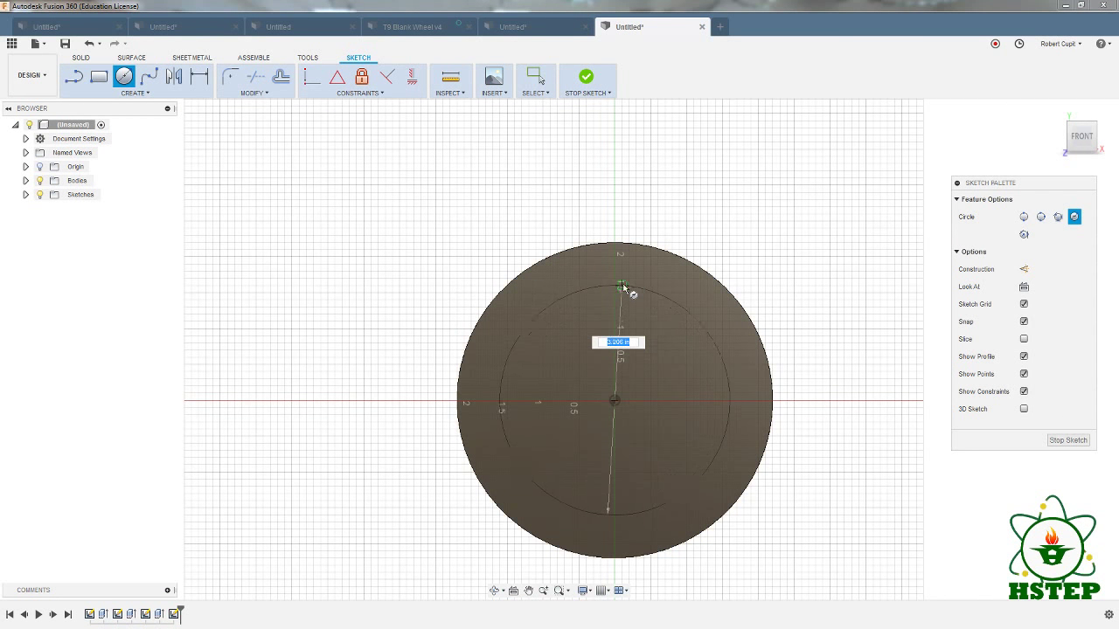
{"action": "left_click", "coordinate": [623, 278]}
{"action": "right_click", "coordinate": [327, 271]}
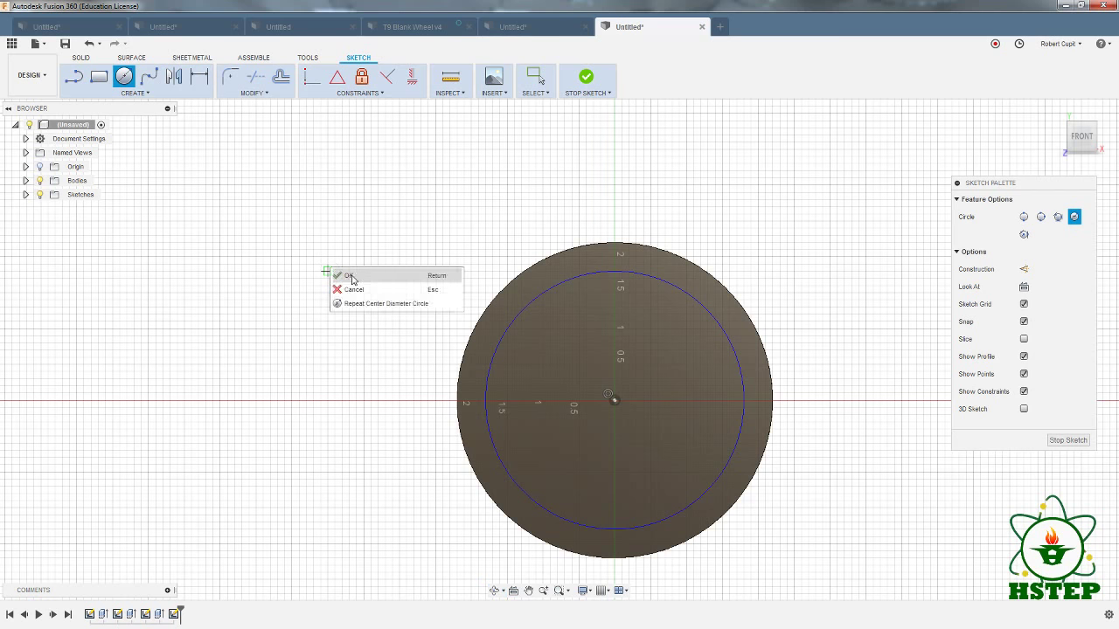
{"action": "left_click", "coordinate": [349, 275]}
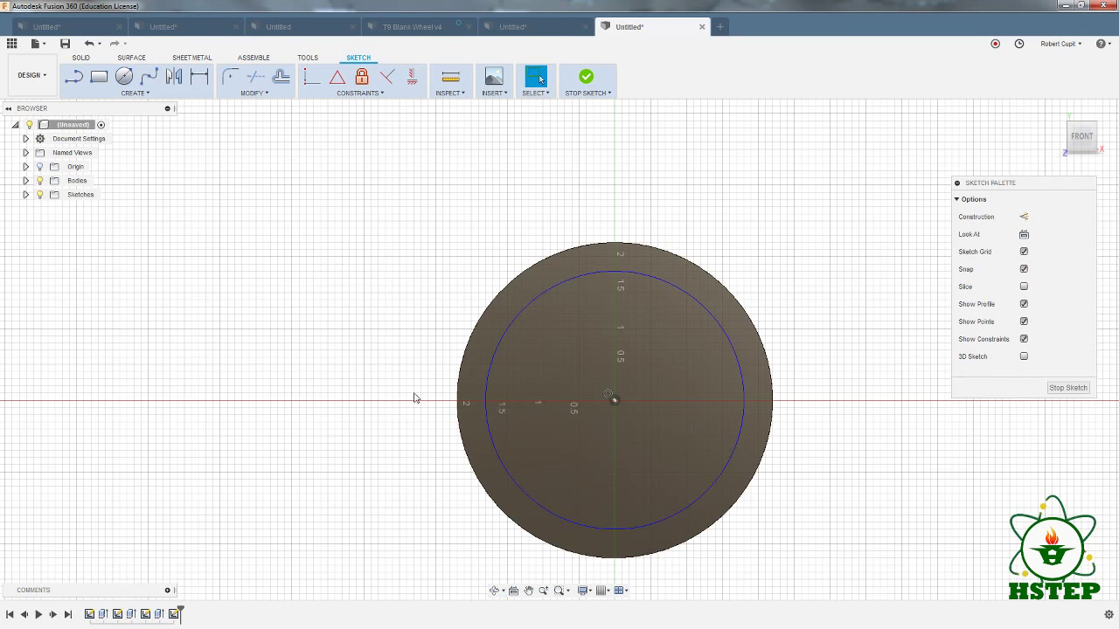
{"action": "left_click", "coordinate": [530, 306]}
{"action": "key", "text": "Delete"}
Sketch a circle about 3 in in diameter, concentric with the front flange
{"action": "left_click", "coordinate": [124, 77]}
{"action": "left_click", "coordinate": [615, 404]}
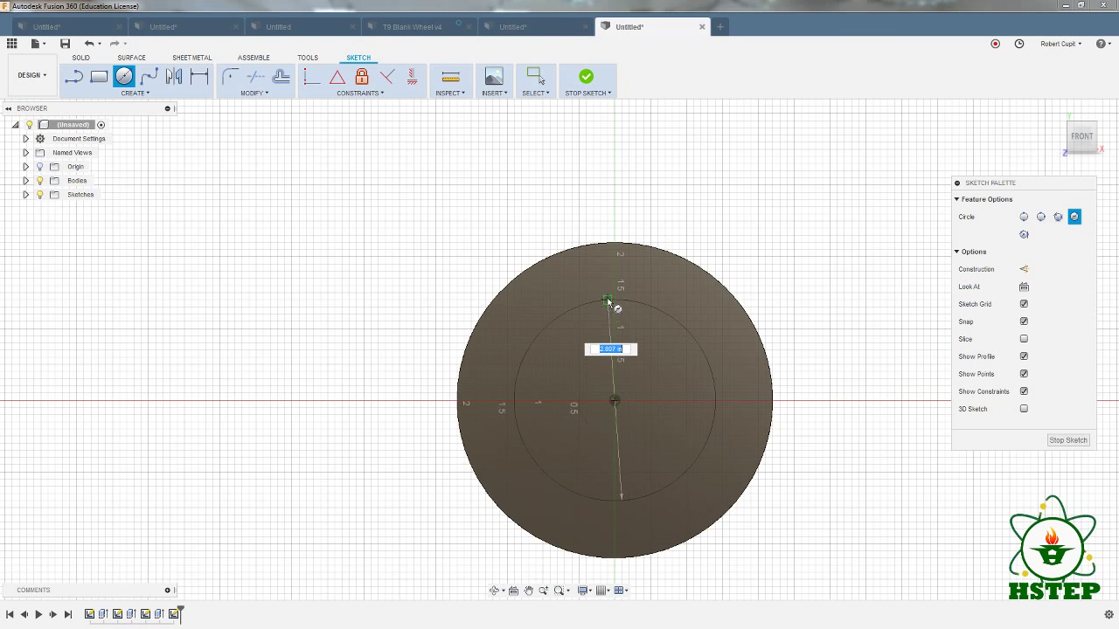
{"action": "left_click", "coordinate": [609, 294]}
{"action": "key", "text": "Escape"}
{"action": "right_click", "coordinate": [330, 304]}
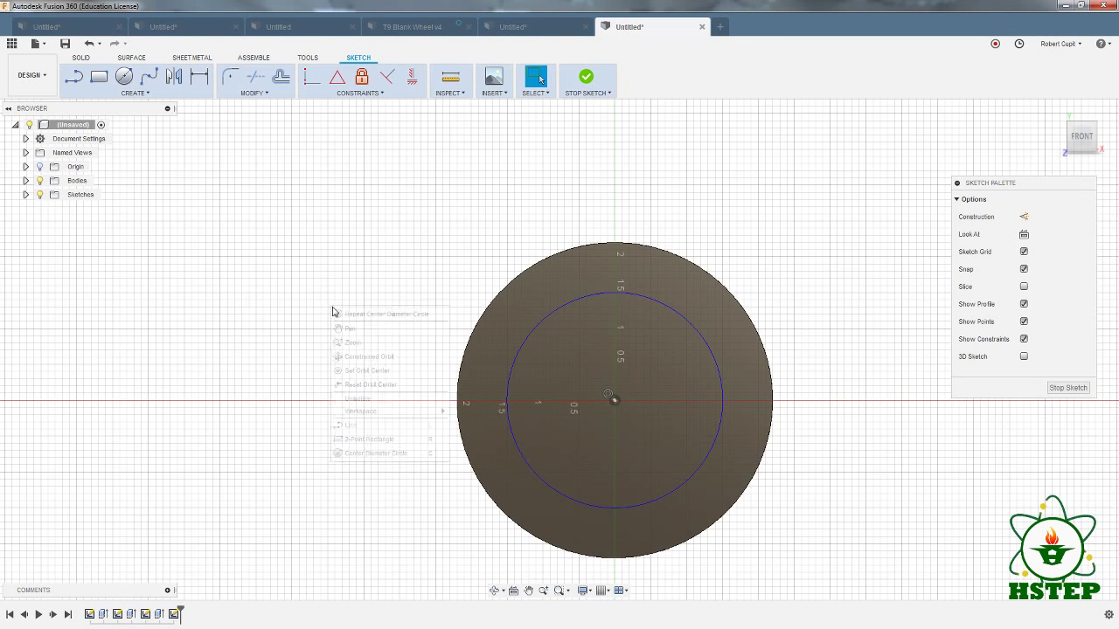
{"action": "left_click", "coordinate": [299, 310]}
Add two small concentric circles, about 0.8 in and 1 in in diameter, at the flange's center and finish the sketch
{"action": "right_click", "coordinate": [243, 166]}
{"action": "left_click", "coordinate": [248, 169]}
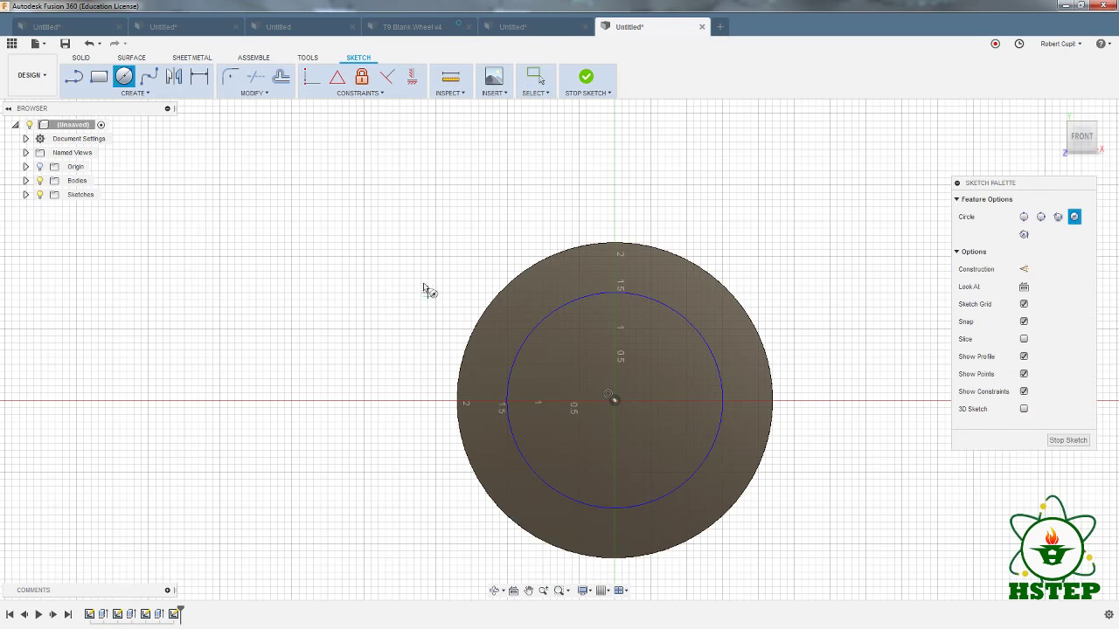
{"action": "left_click", "coordinate": [614, 400]}
{"action": "left_click", "coordinate": [624, 376]}
{"action": "right_click", "coordinate": [364, 357]}
{"action": "left_click", "coordinate": [384, 369]}
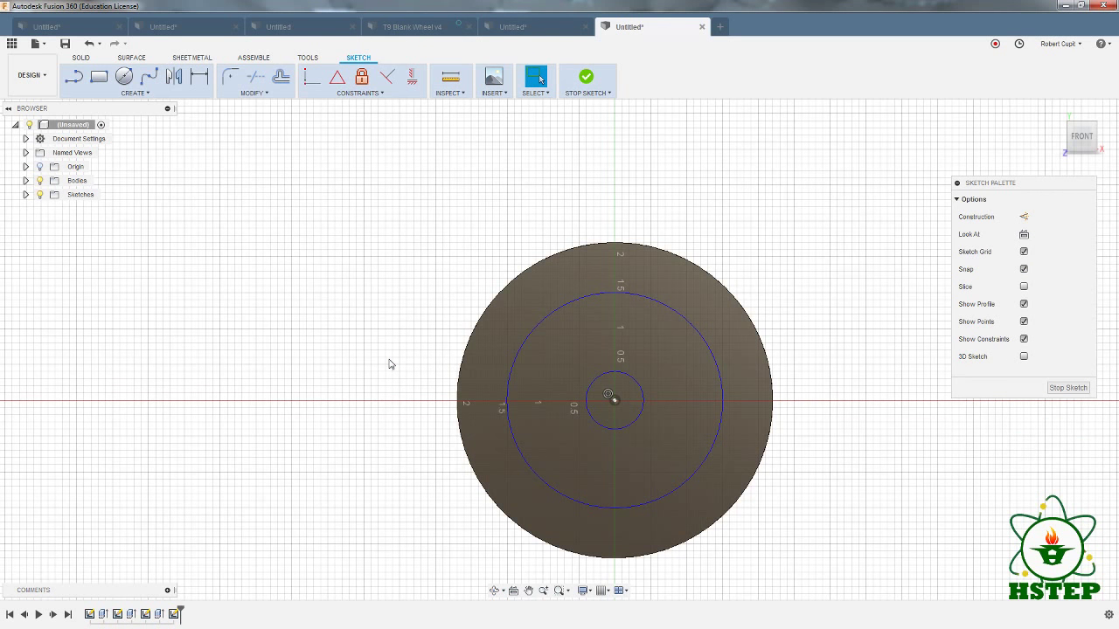
{"action": "right_click", "coordinate": [359, 296]}
{"action": "left_click", "coordinate": [373, 306]}
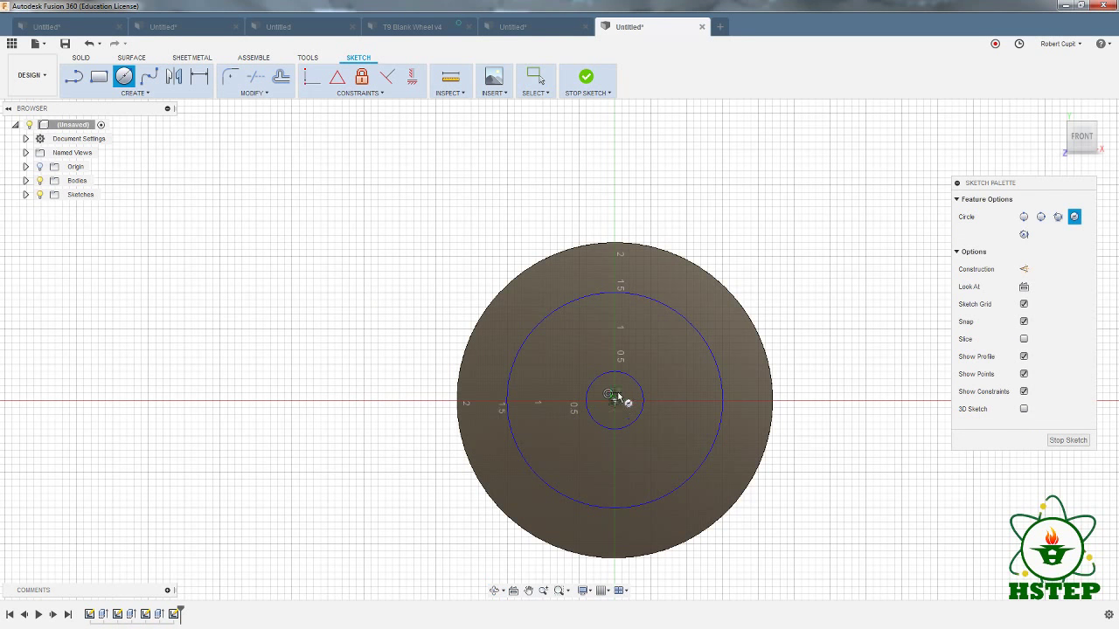
{"action": "left_click", "coordinate": [614, 401]}
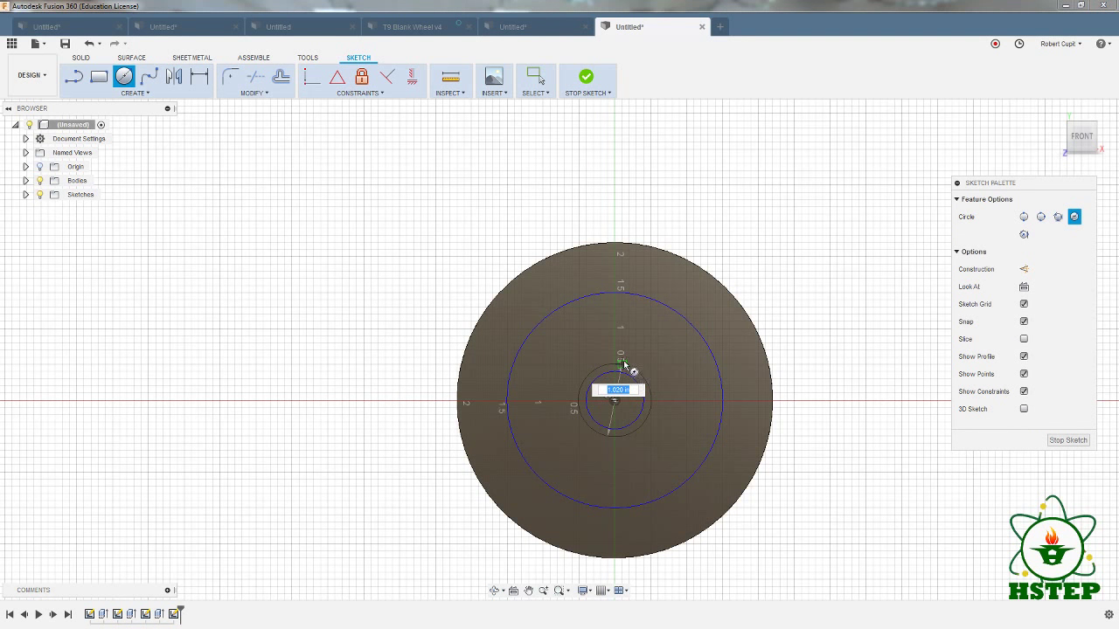
{"action": "left_click", "coordinate": [623, 366]}
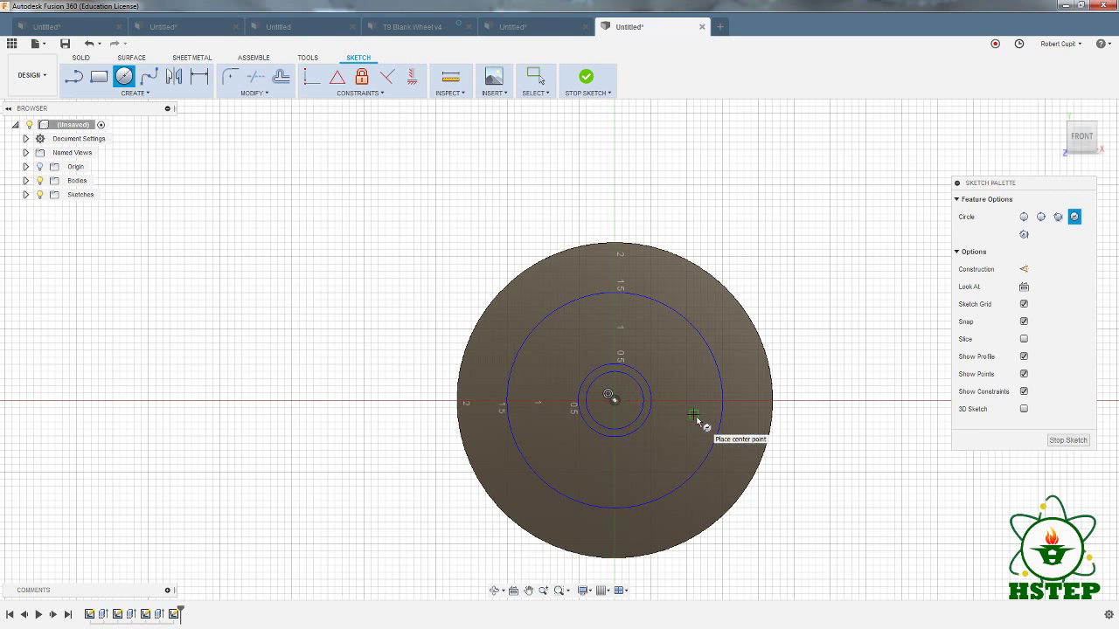
{"action": "left_click", "coordinate": [1067, 439]}
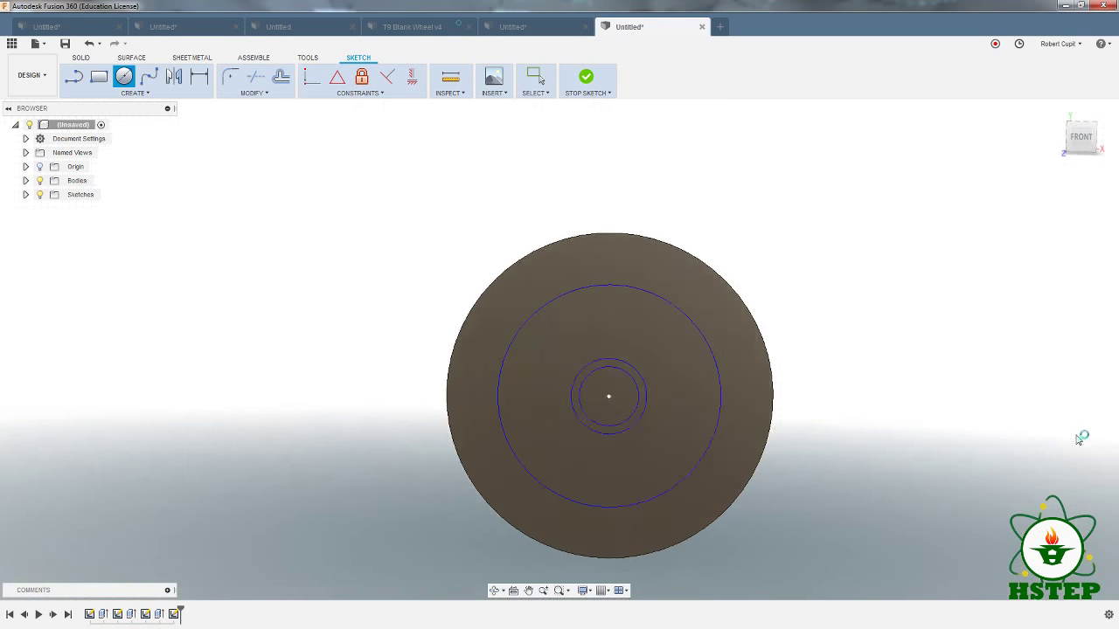
Extrude the wide ring and the innermost circle inward through the spool as a cut, leaving a thin-walled central tube
{"action": "left_click", "coordinate": [97, 77]}
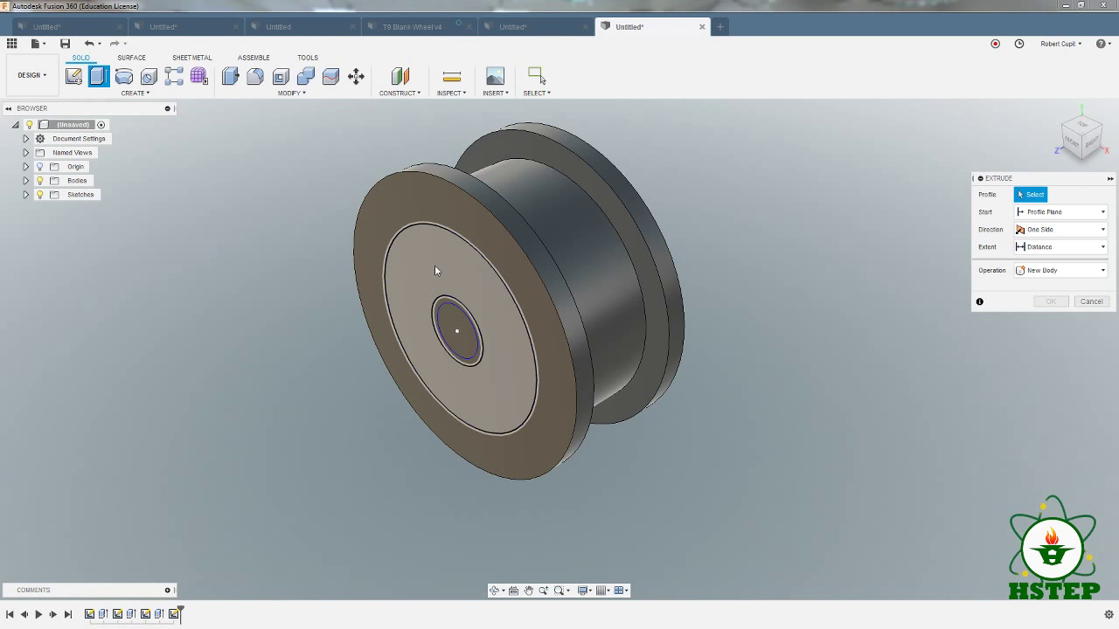
{"action": "left_click", "coordinate": [442, 278]}
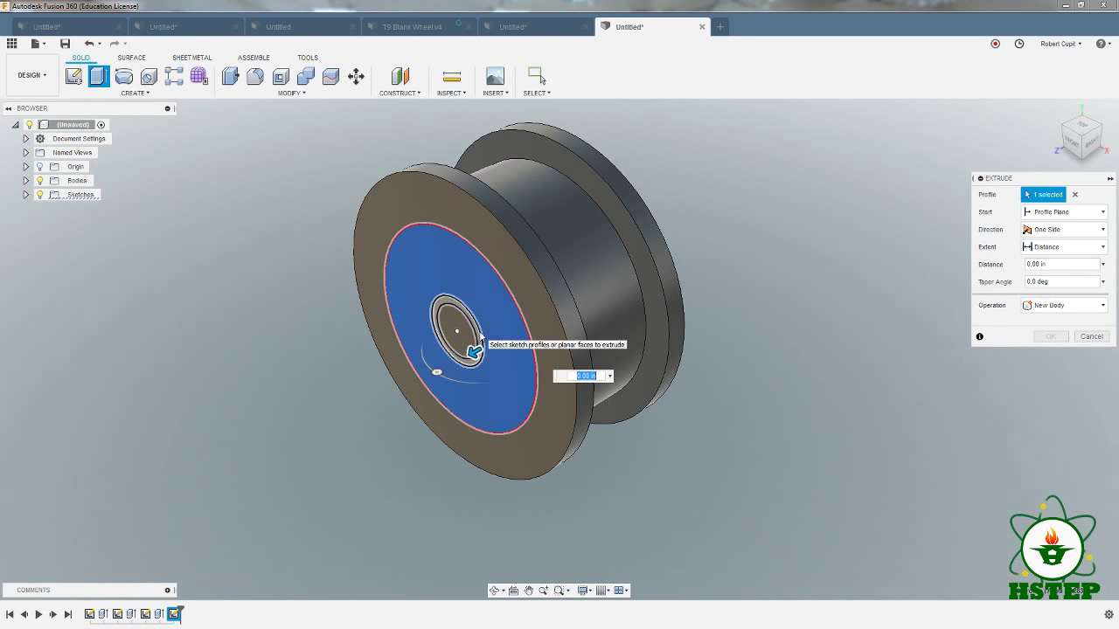
{"action": "left_click", "coordinate": [463, 336]}
{"action": "left_click_drag", "start_coordinate": [450, 337], "coordinate": [634, 236]}
{"action": "left_click", "coordinate": [1049, 354]}
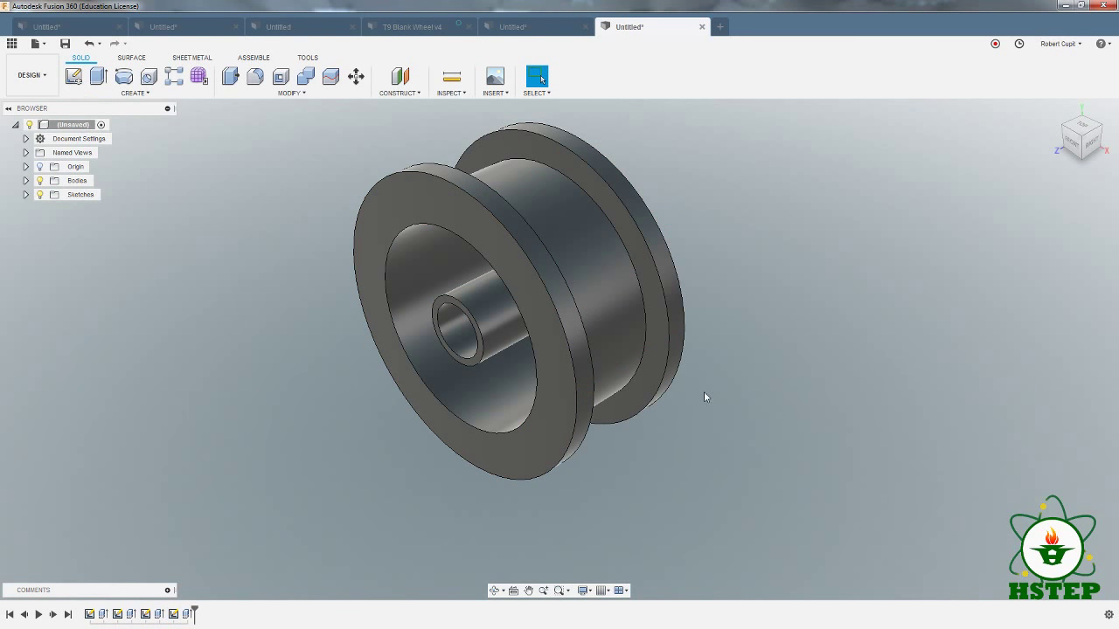
{"action": "mouse_move", "coordinate": [705, 396]}
{"action": "middle_mouse_down", "text": "shift"}
{"action": "mouse_move", "coordinate": [749, 419]}
{"action": "mouse_move", "coordinate": [794, 412]}
{"action": "mouse_move", "coordinate": [746, 472]}
{"action": "mouse_move", "coordinate": [662, 441]}
{"action": "mouse_move", "coordinate": [691, 391]}
{"action": "middle_mouse_up", "text": "shift"}
Review the other open designs, examine the T9 Blank Wheel v4 model from another angle, and minimize the window
{"action": "left_click", "coordinate": [551, 28]}
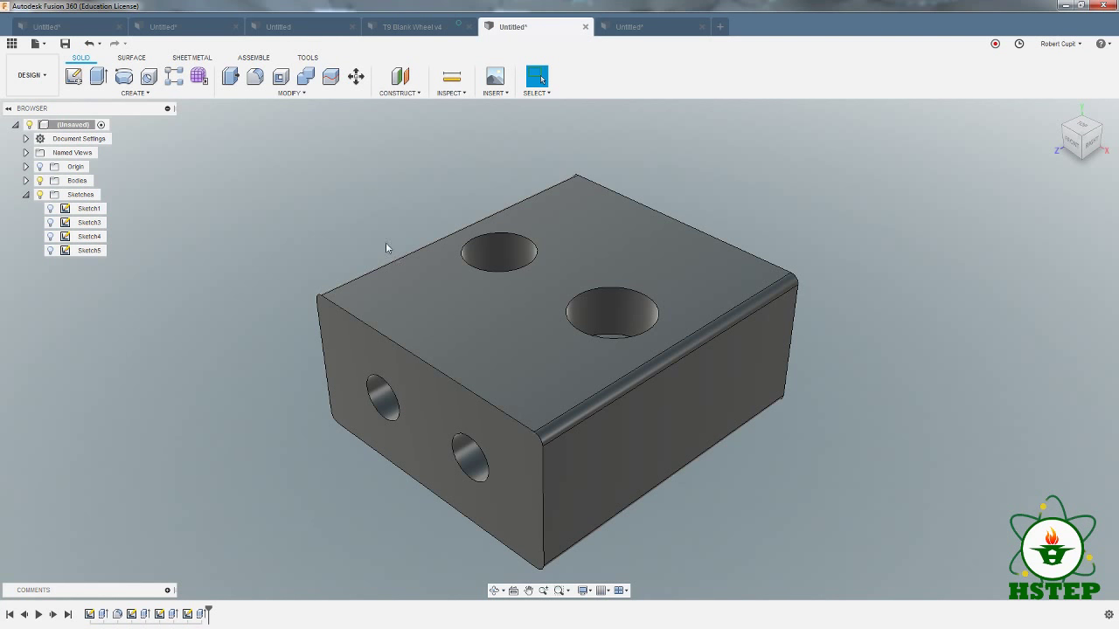
{"action": "left_click", "coordinate": [84, 32]}
{"action": "left_click", "coordinate": [156, 33]}
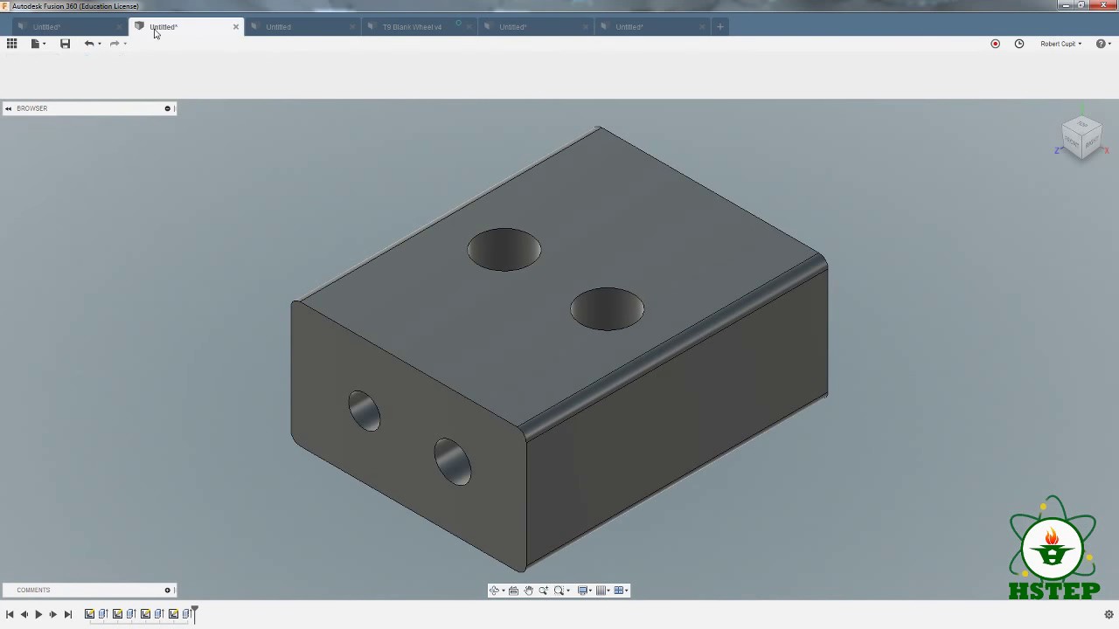
{"action": "left_click", "coordinate": [270, 32]}
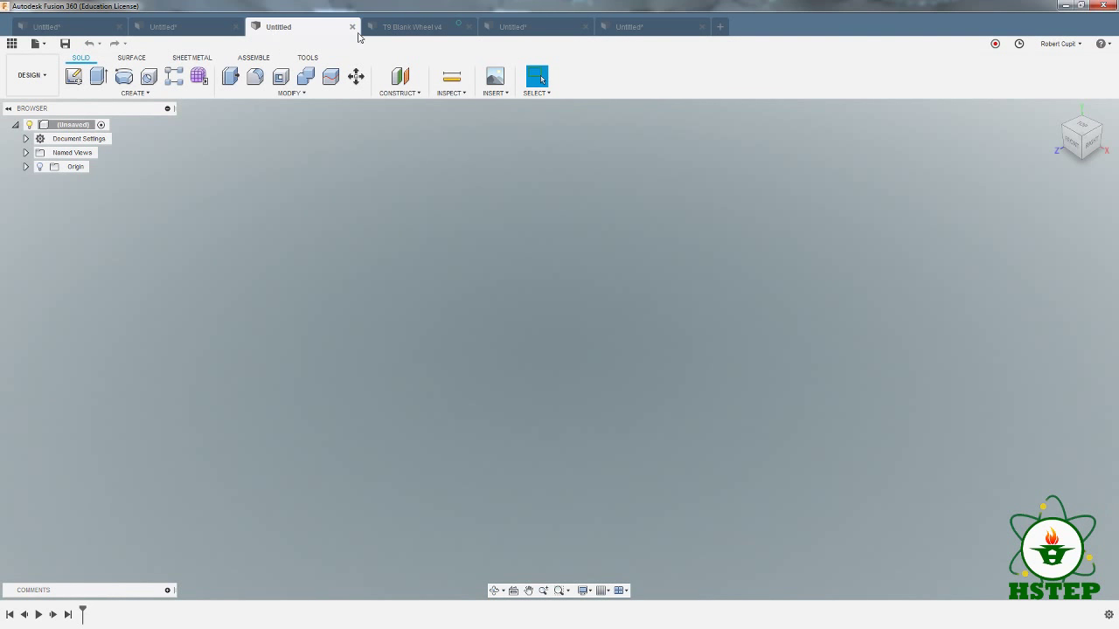
{"action": "left_click", "coordinate": [392, 33]}
{"action": "middle_click_drag", "start_coordinate": [559, 367], "coordinate": [481, 365], "text": "shift"}
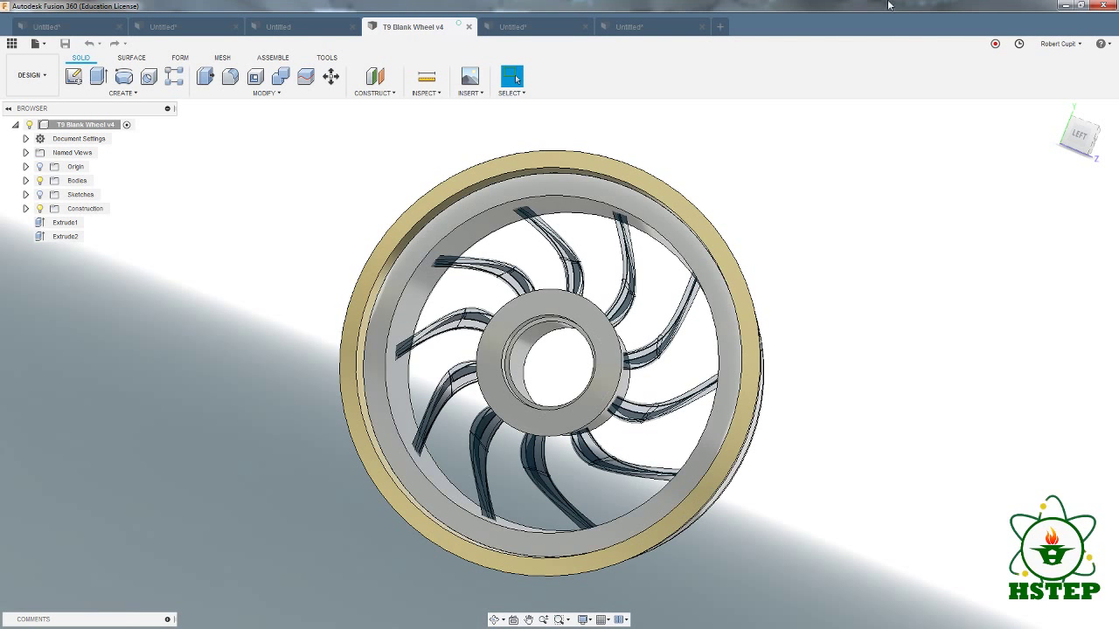
{"action": "left_click", "coordinate": [1067, 7]}
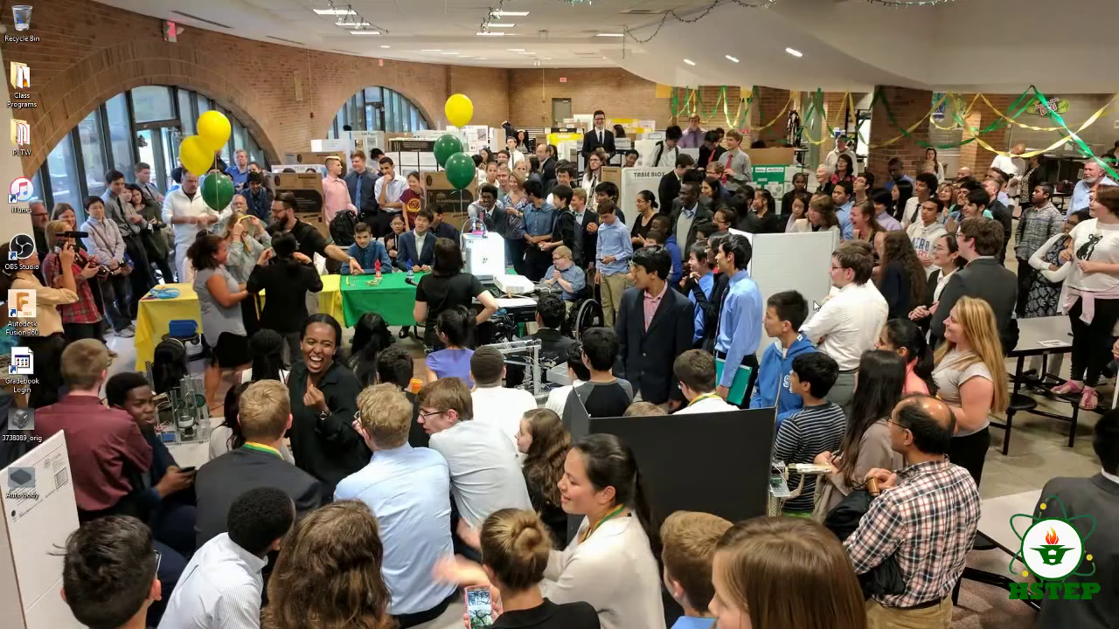